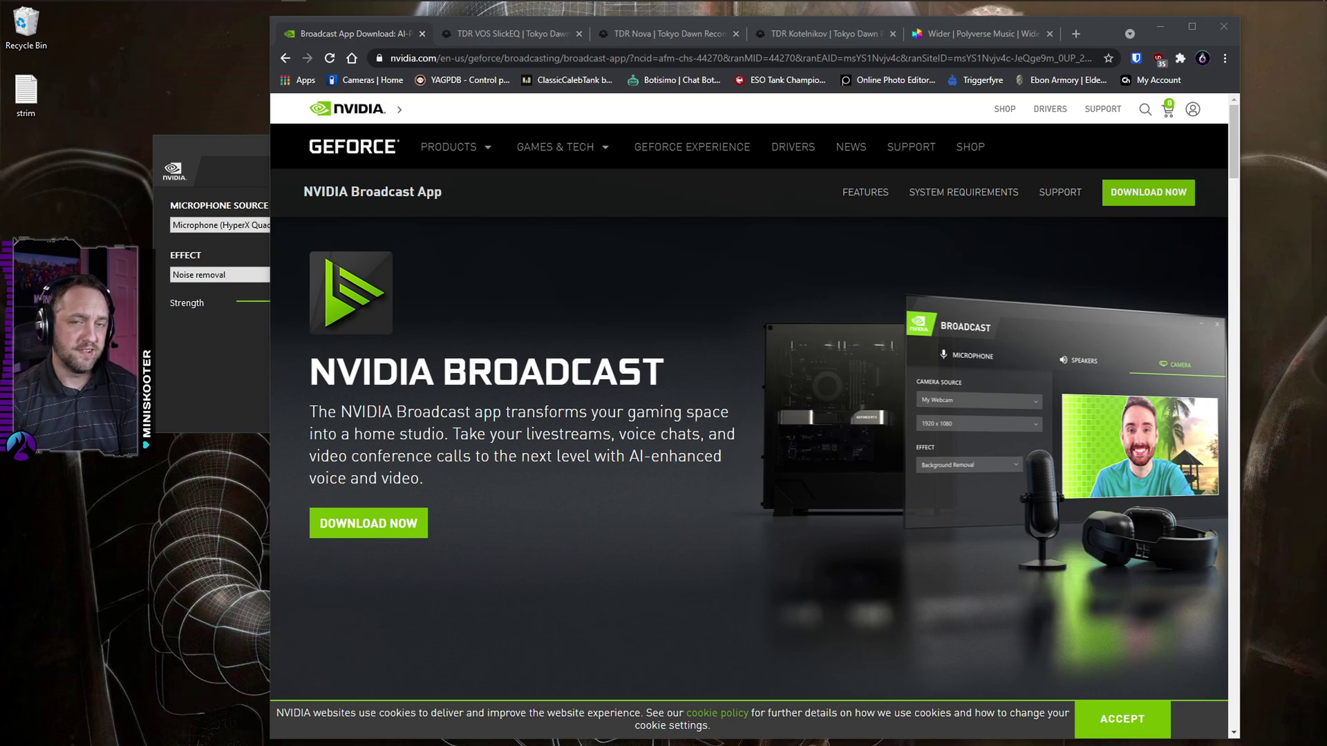
Step: Switch to NVIDIA Broadcast, place its window over the browser, and view the available microphone sources
mouse_move(294, 3)
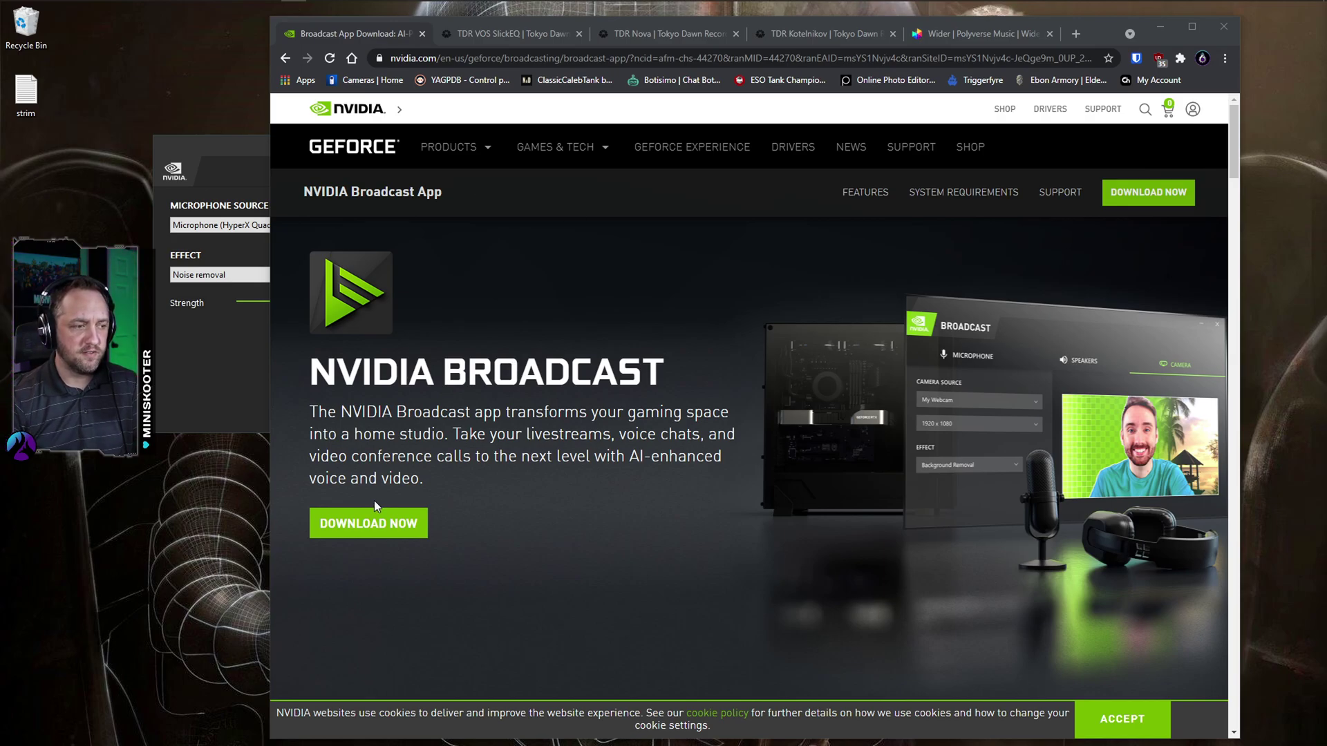
click(249, 142)
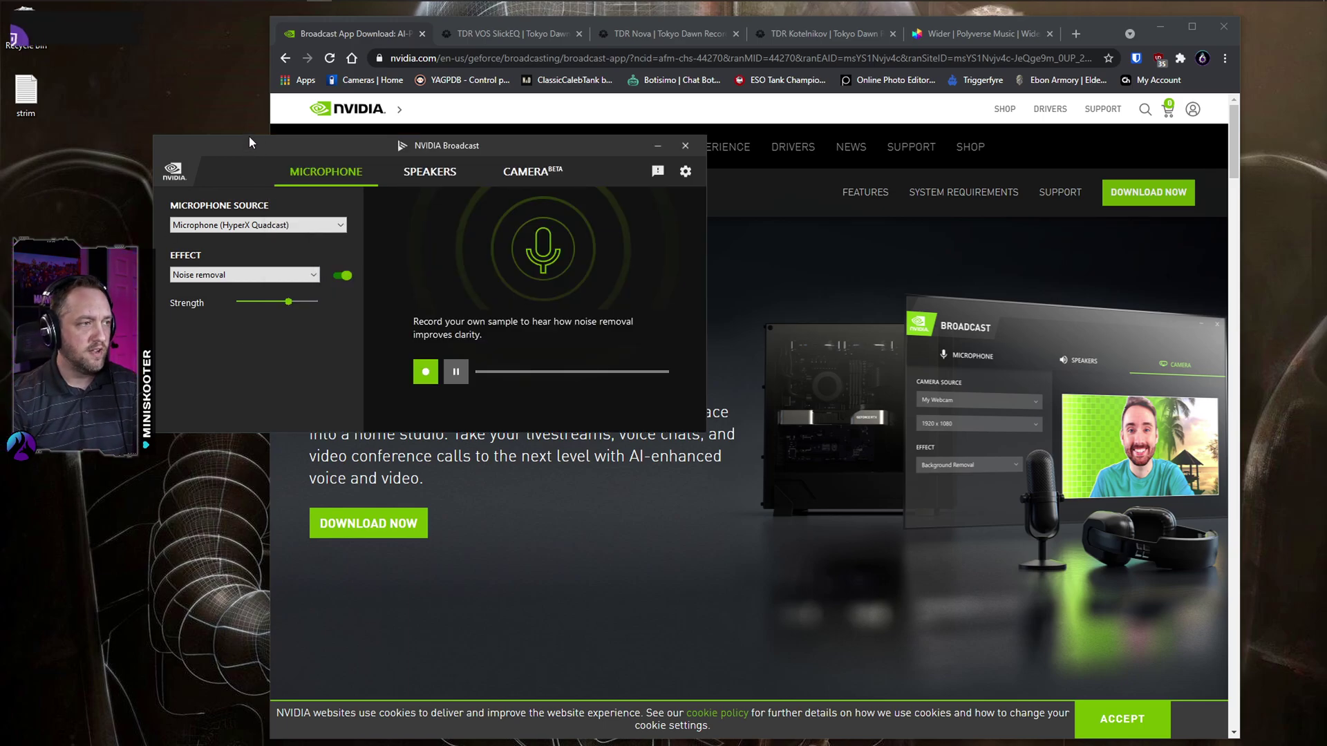
drag(381, 152, 735, 136)
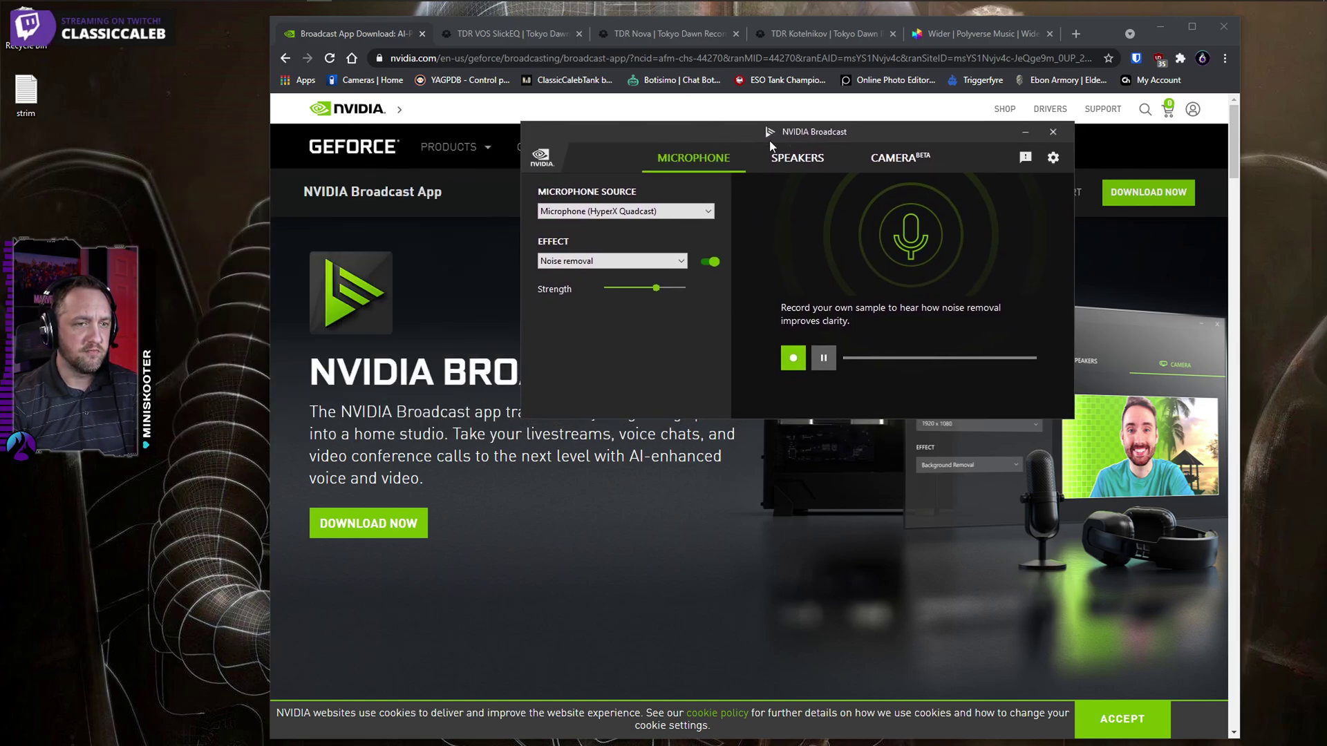
click(708, 212)
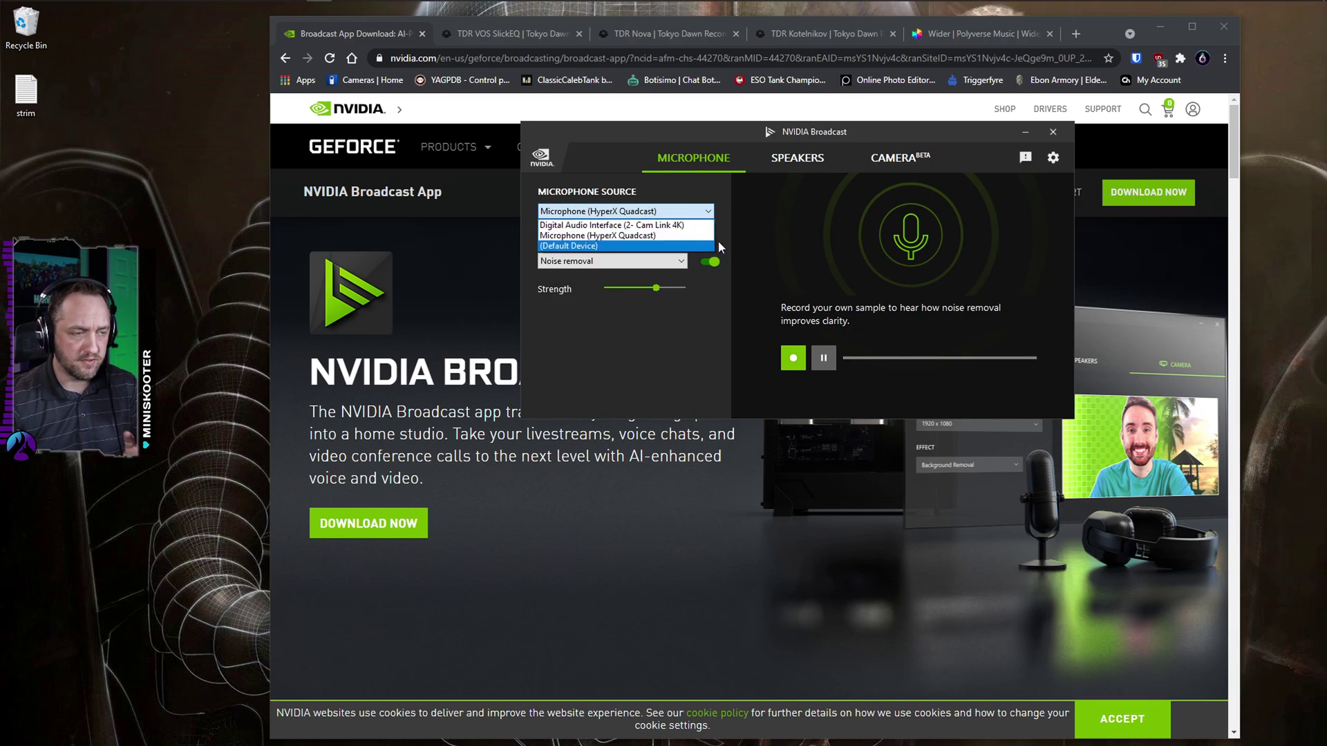
click(663, 192)
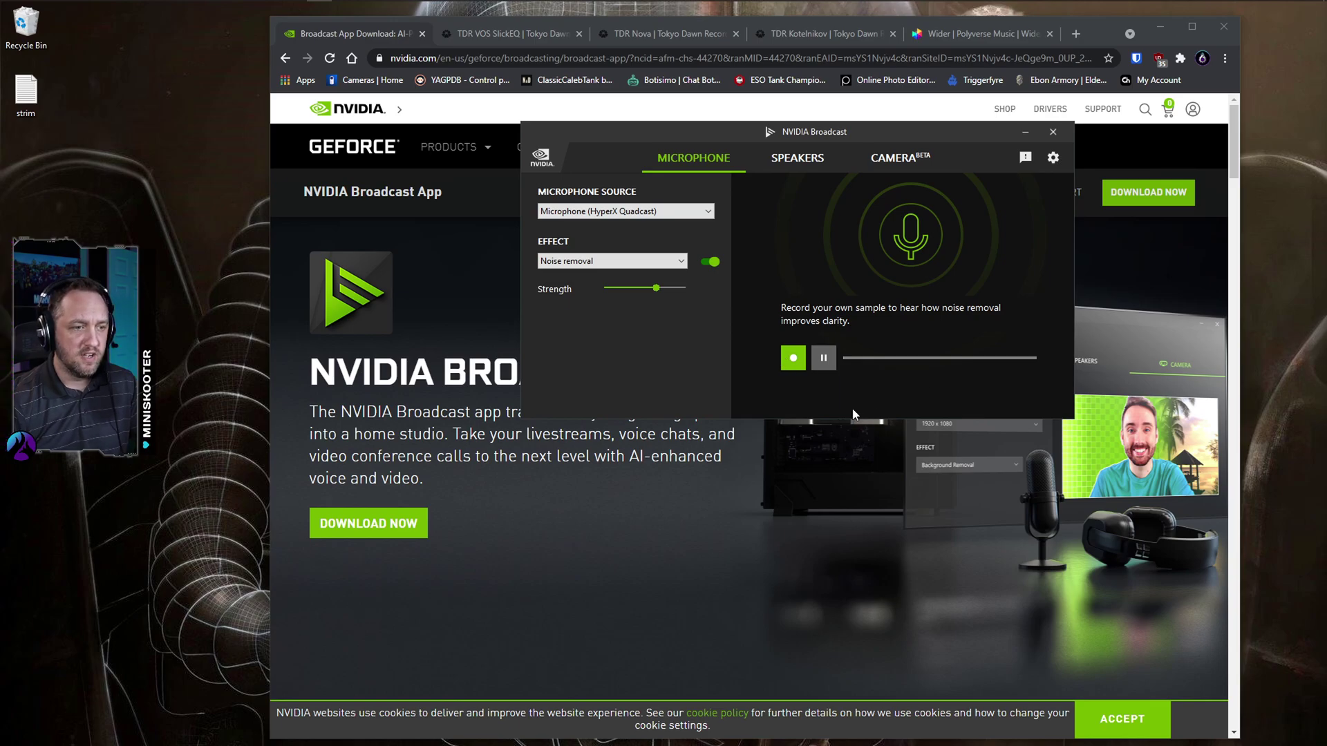
Step: Review the speaker, camera and auto-launch settings of NVIDIA Broadcast, and close its window
click(795, 159)
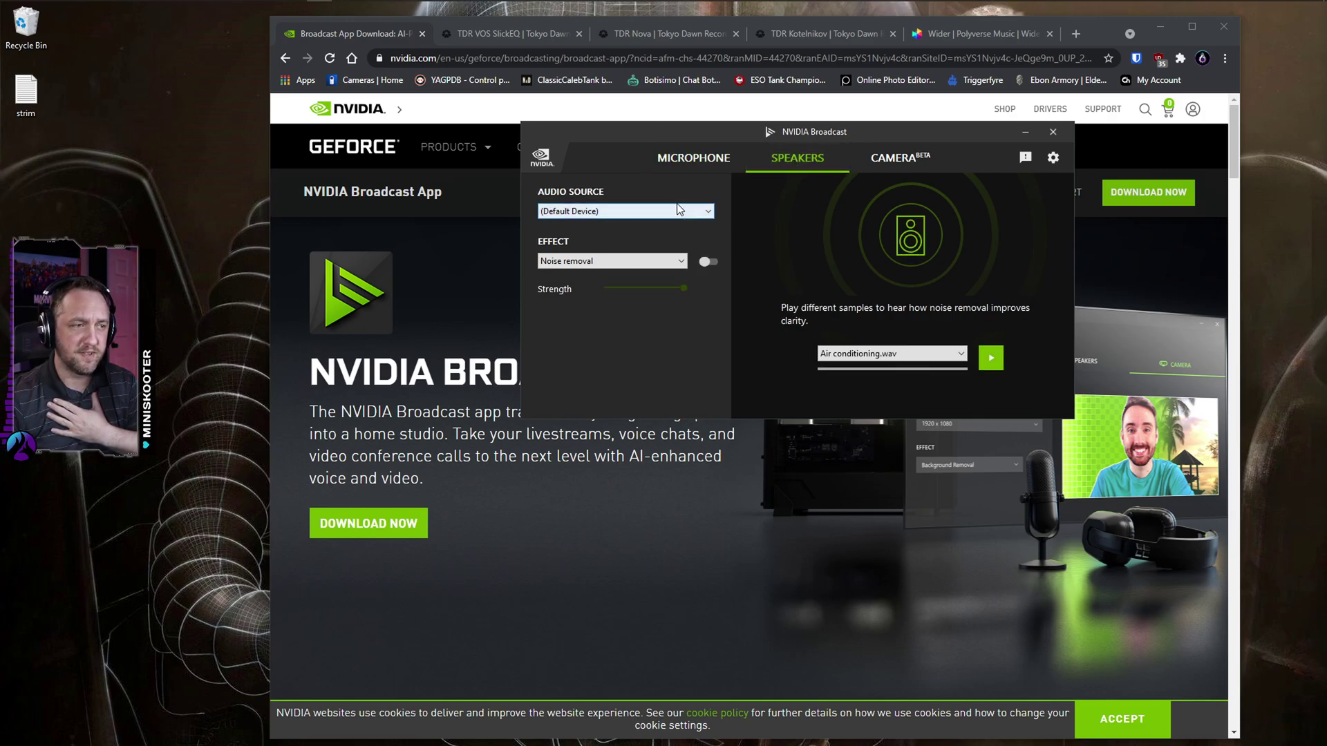
click(891, 167)
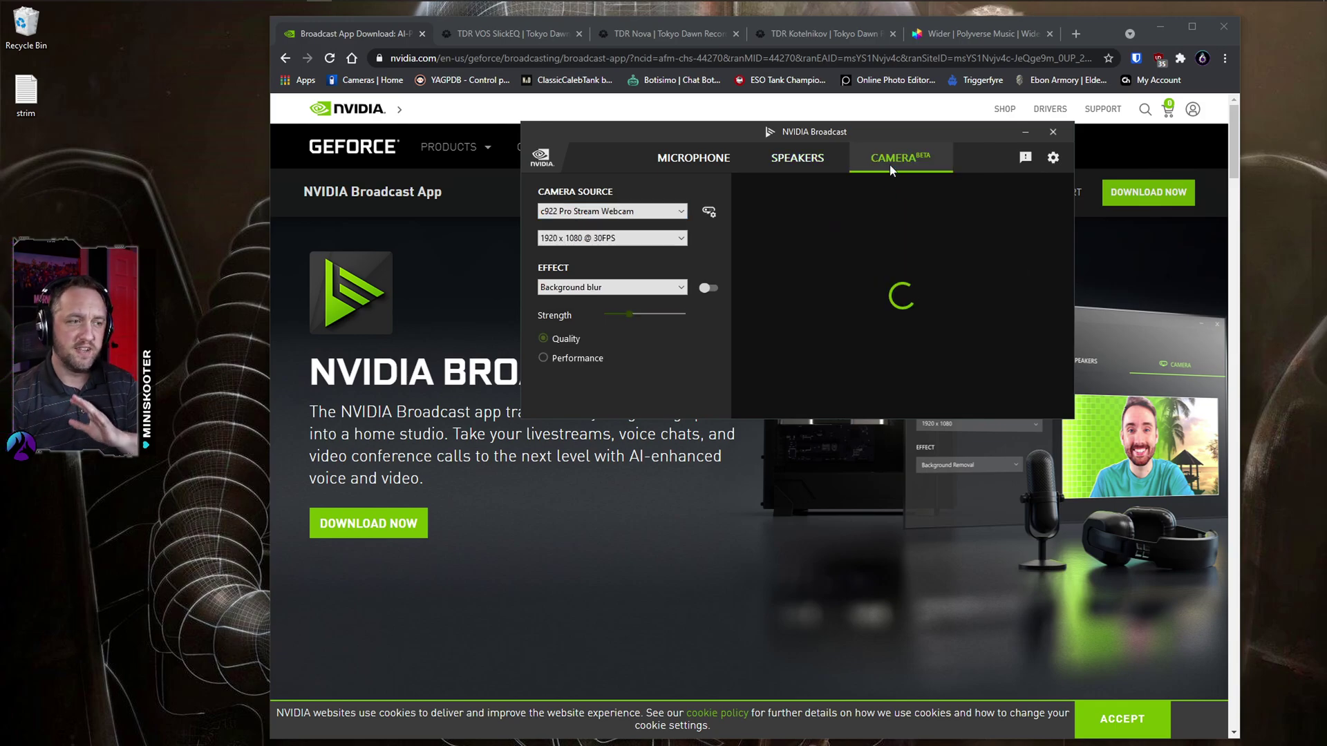
click(707, 160)
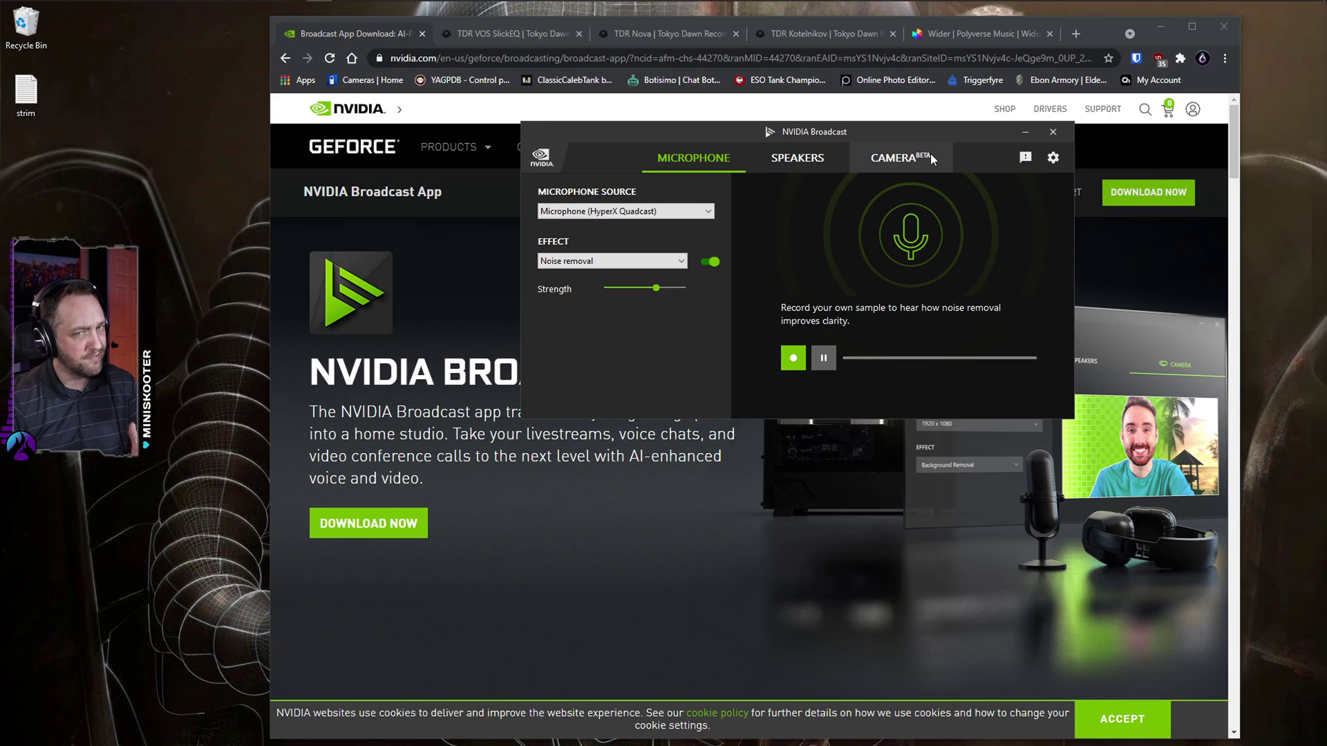
click(1053, 159)
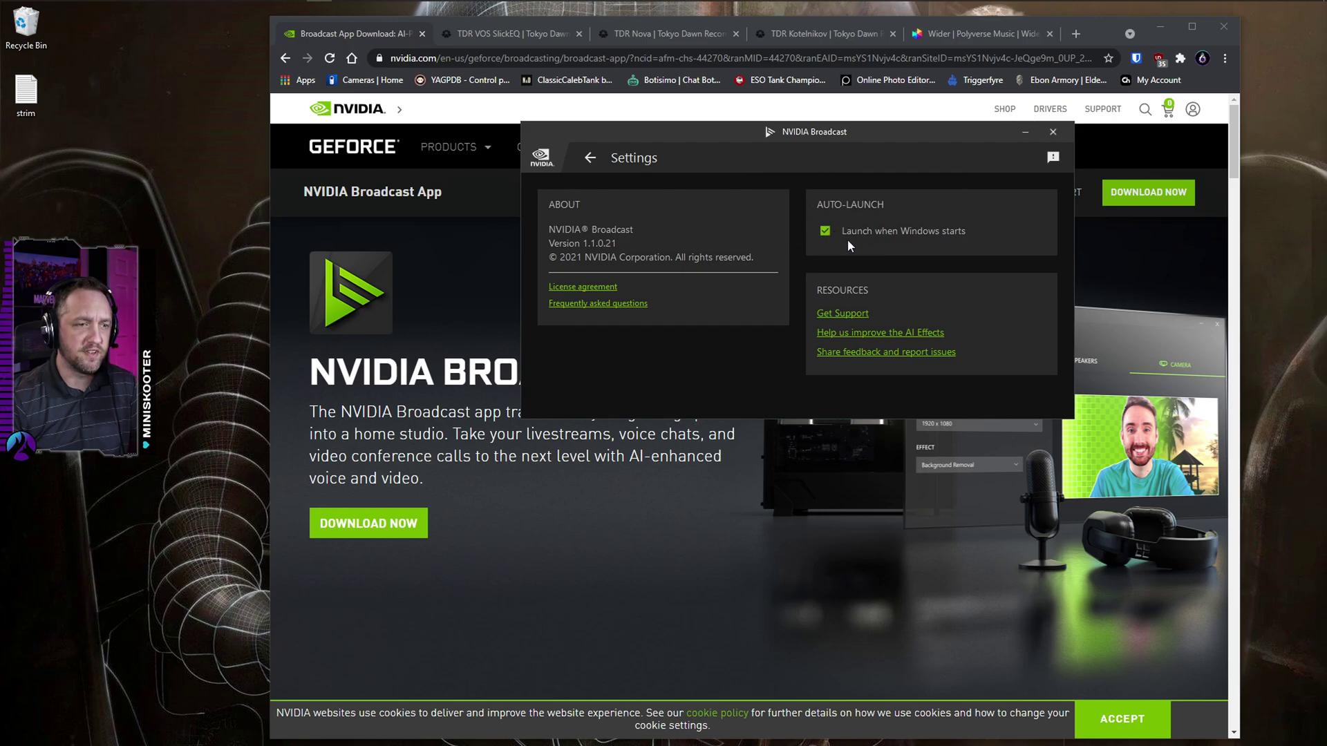
click(1051, 131)
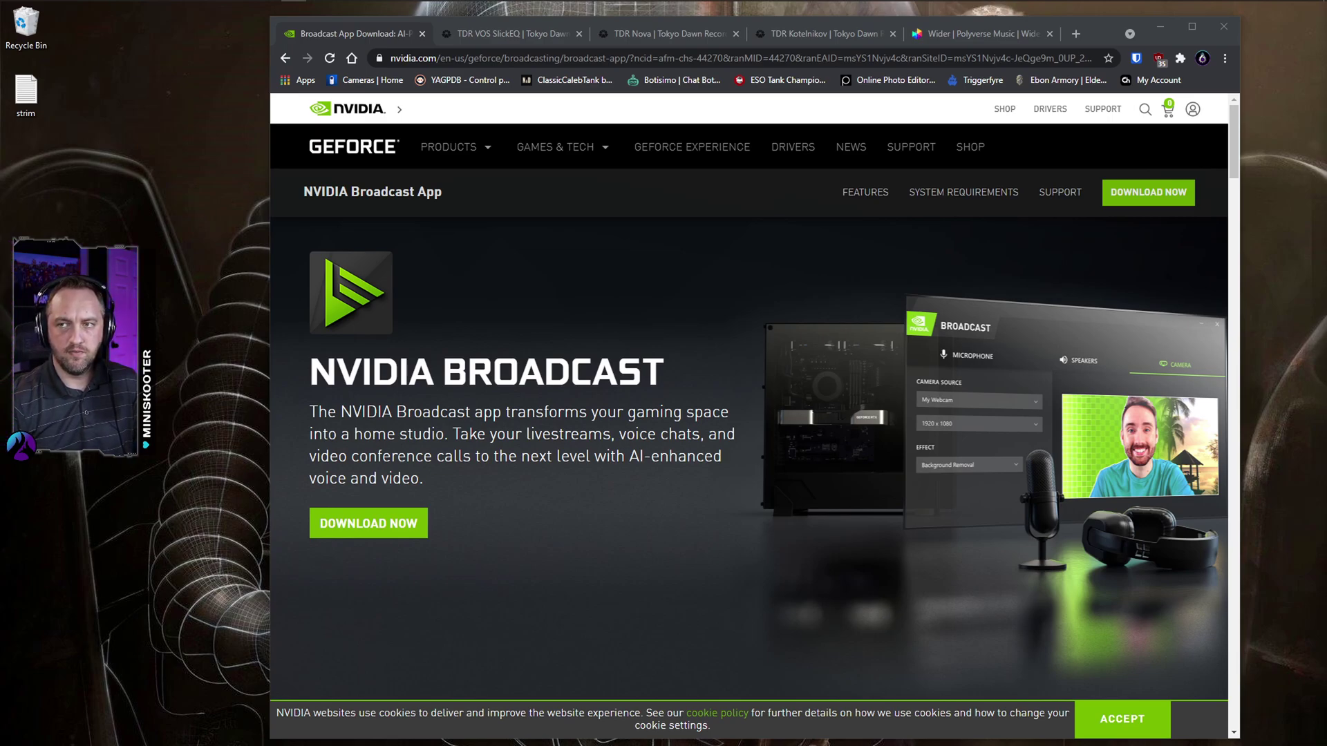
Step: Switch to OBS and set the Mic/Aux source's device to Microphone (NVIDIA Broadcast)
drag(1326, 31, 669, 5)
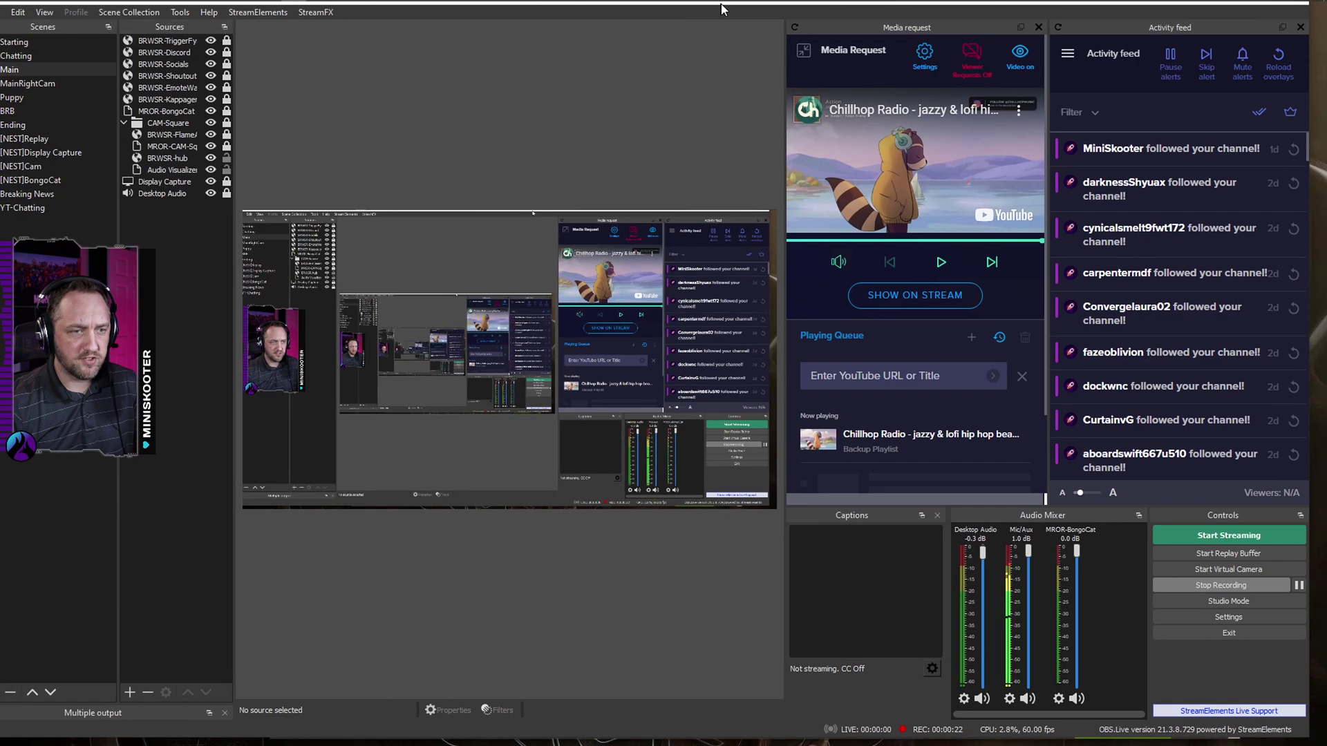
click(1020, 701)
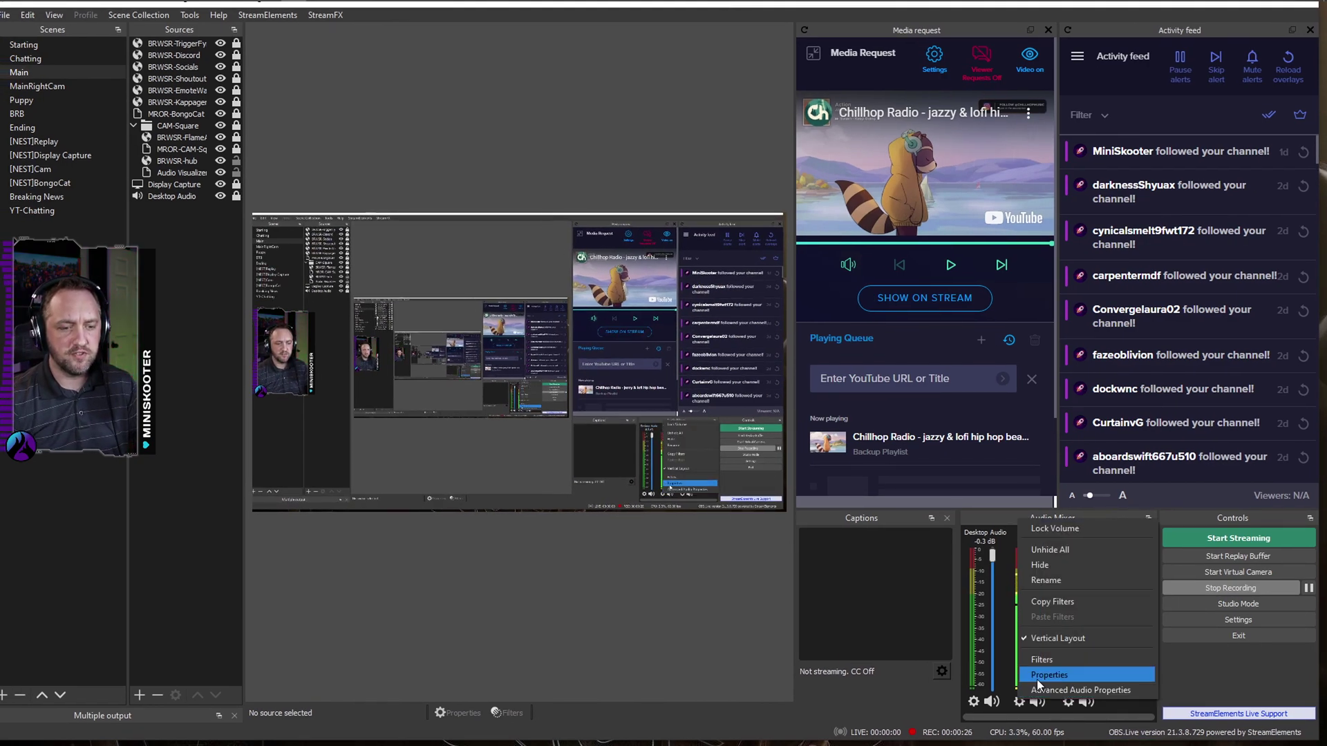
click(1036, 677)
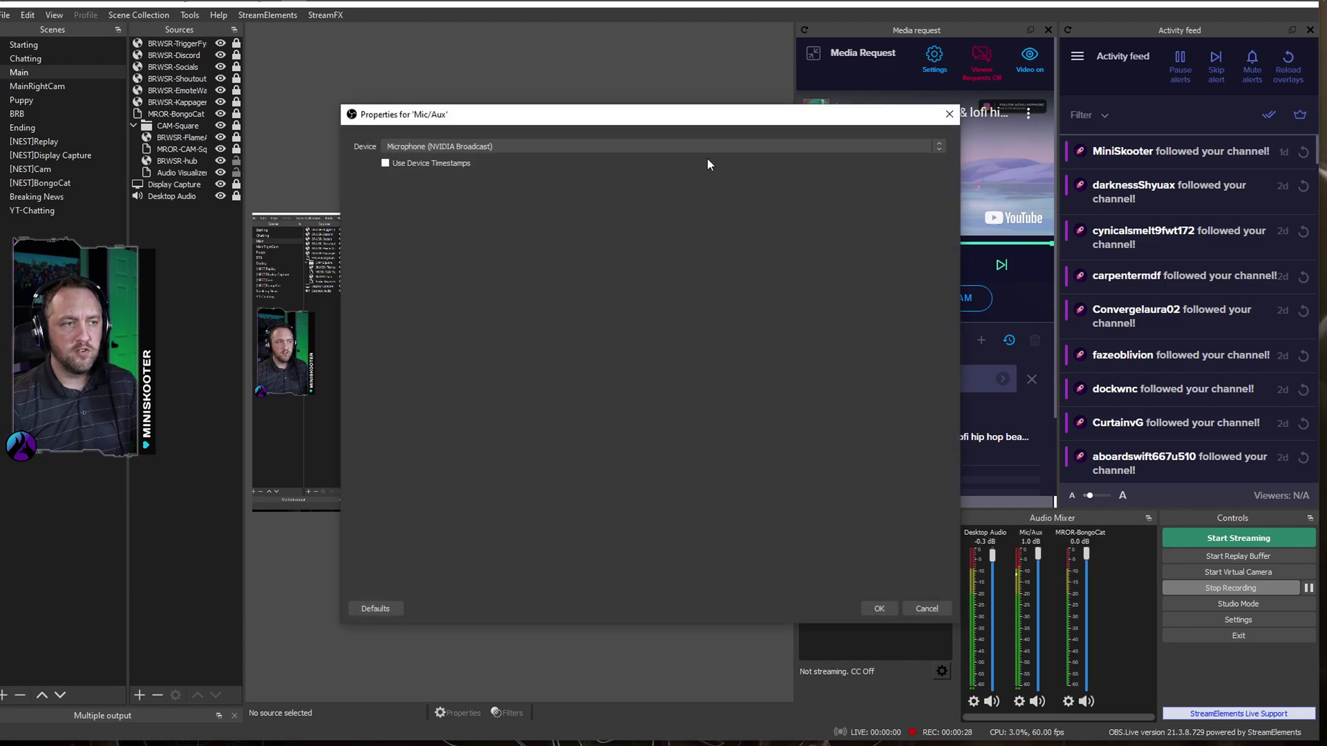
click(731, 146)
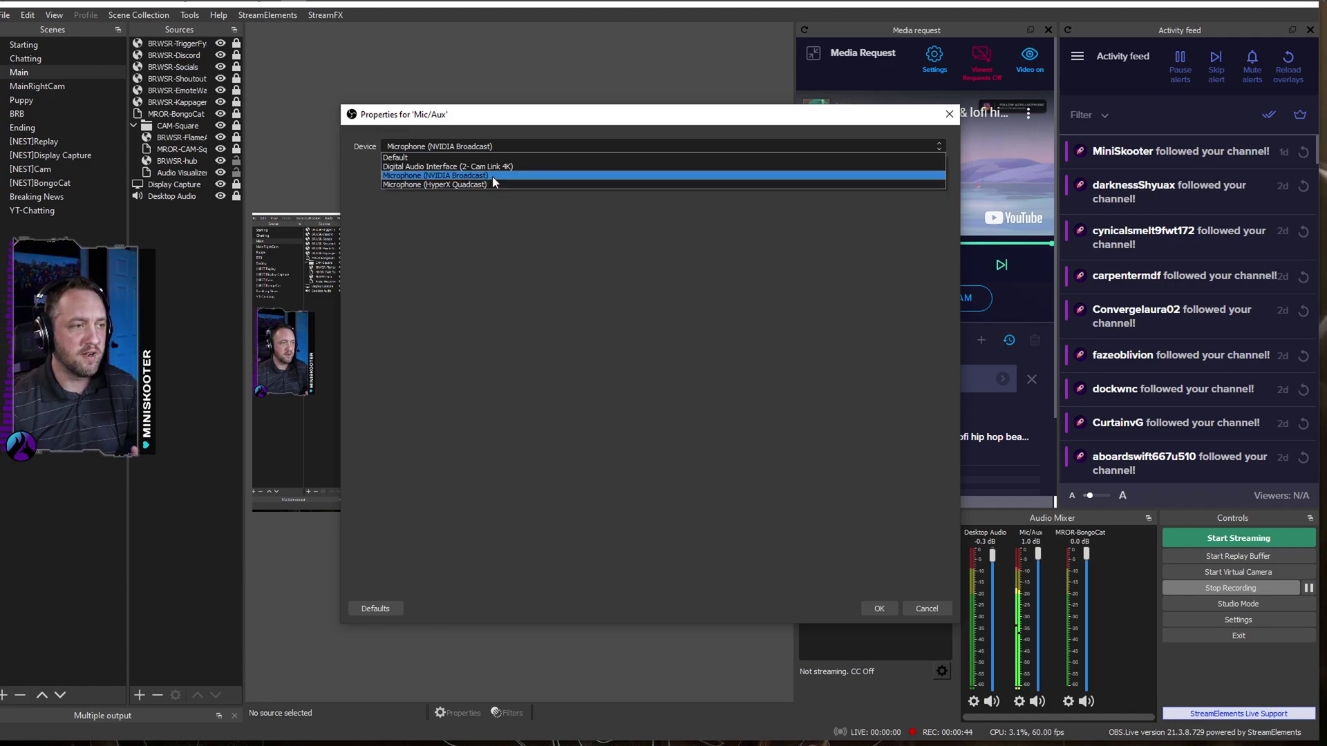
click(492, 176)
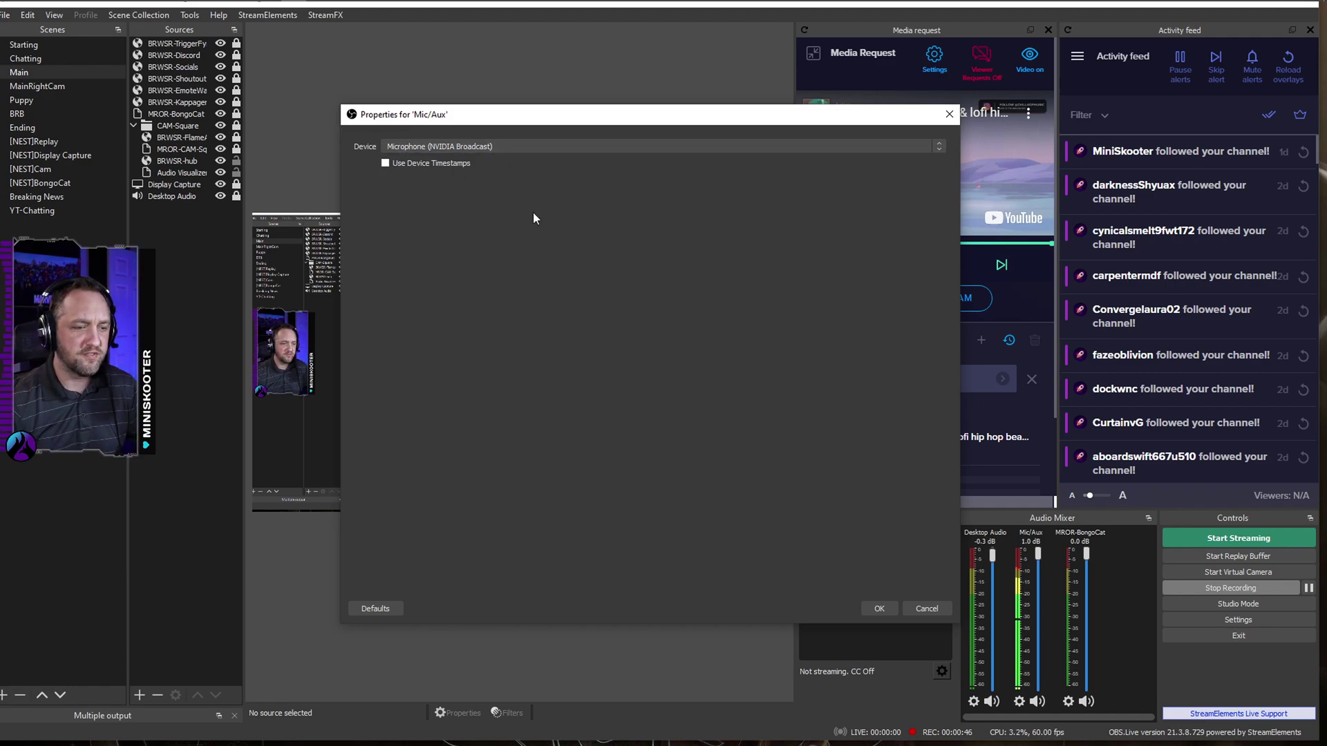
click(880, 609)
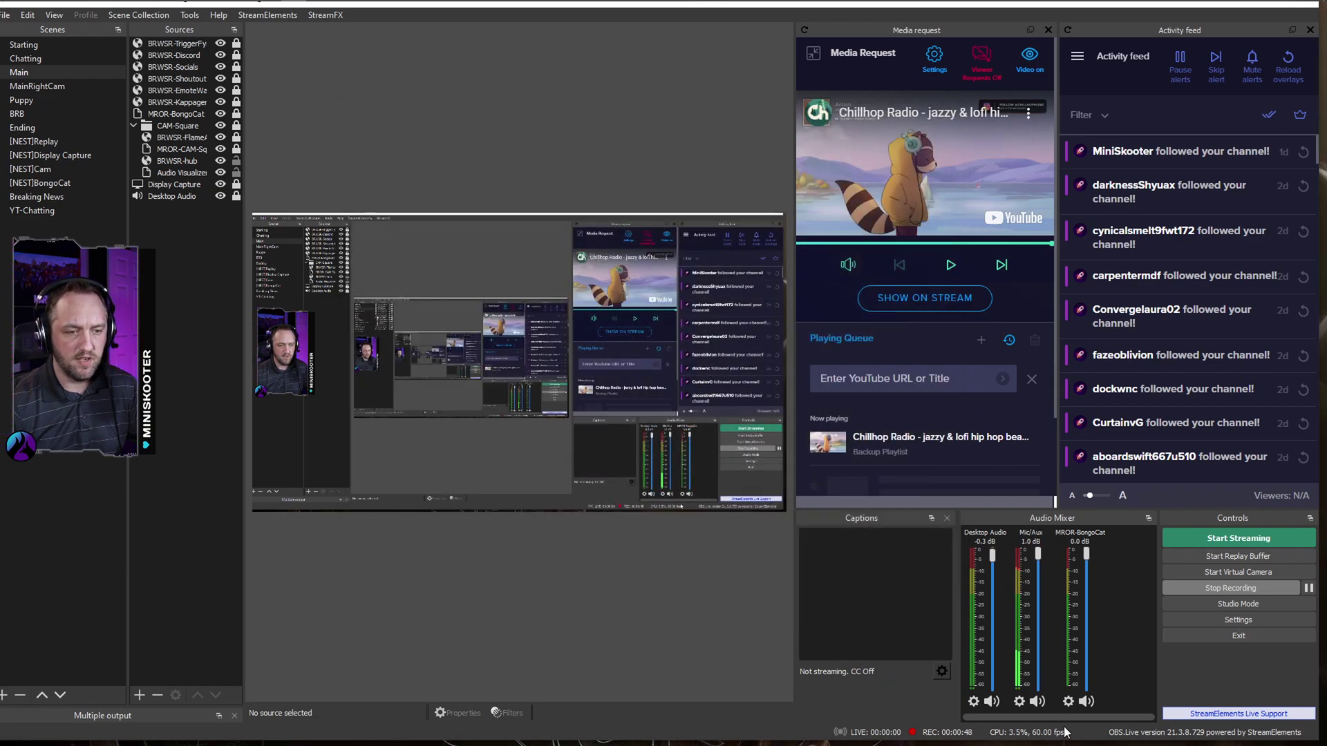
Step: Open the audio filters of the Mic/Aux source and move the filter window clear of the preview
click(1019, 702)
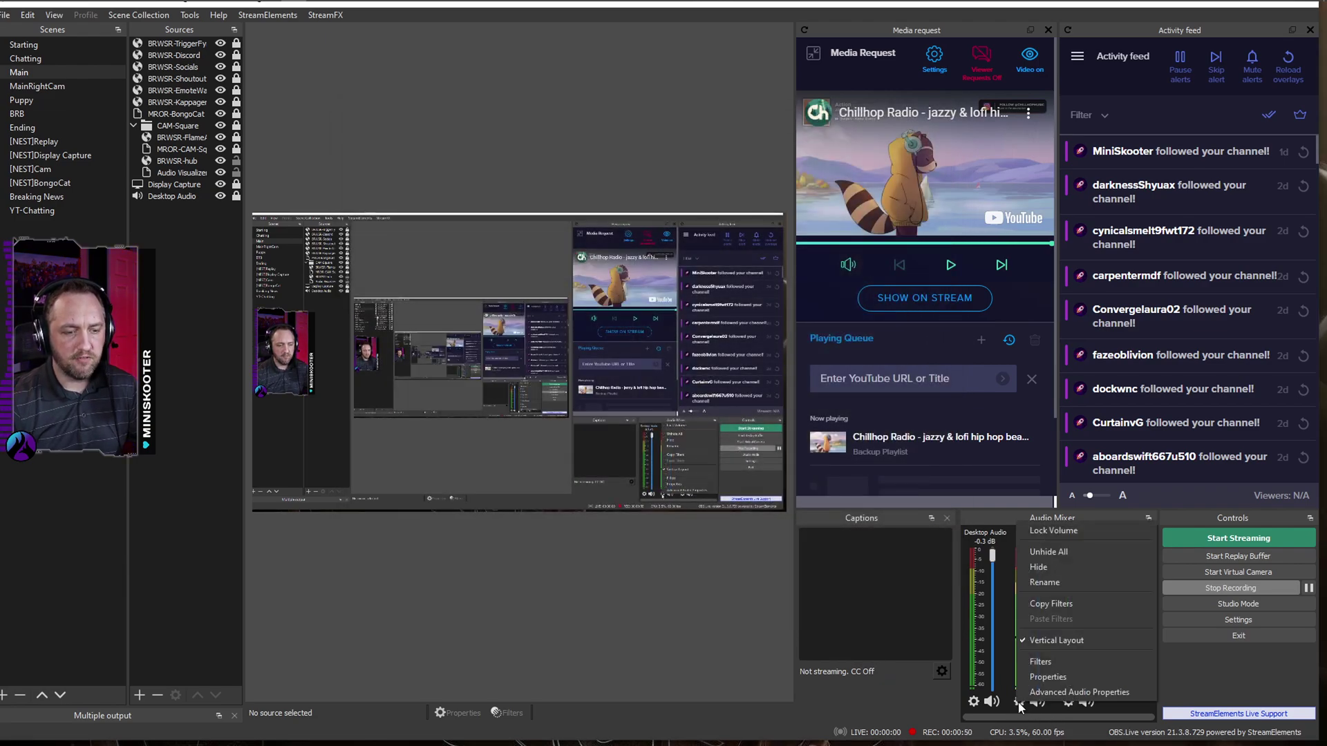
click(1039, 665)
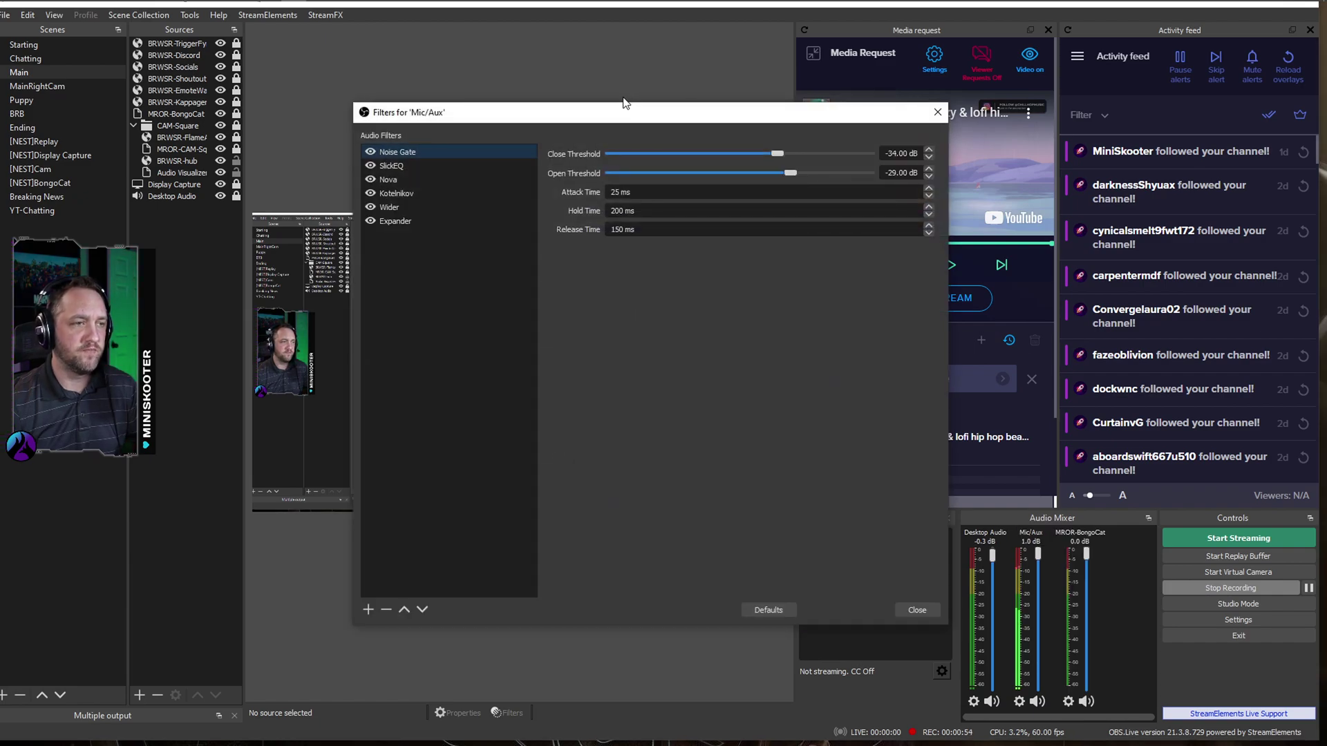
drag(615, 116, 694, 109)
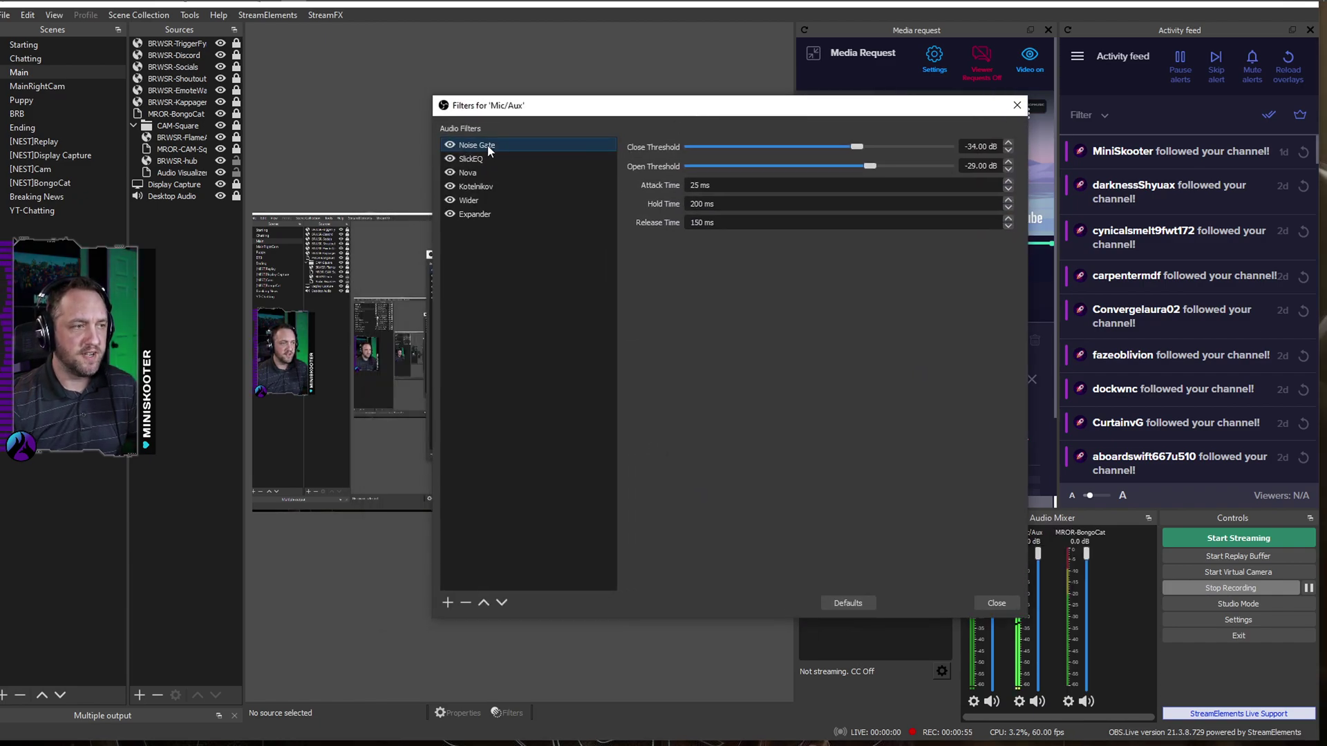
Step: Disable the Noise Gate, SlickEQ, Nova, Kotelnikov, Wider and Expander filters on Mic/Aux
click(450, 145)
click(450, 159)
click(450, 172)
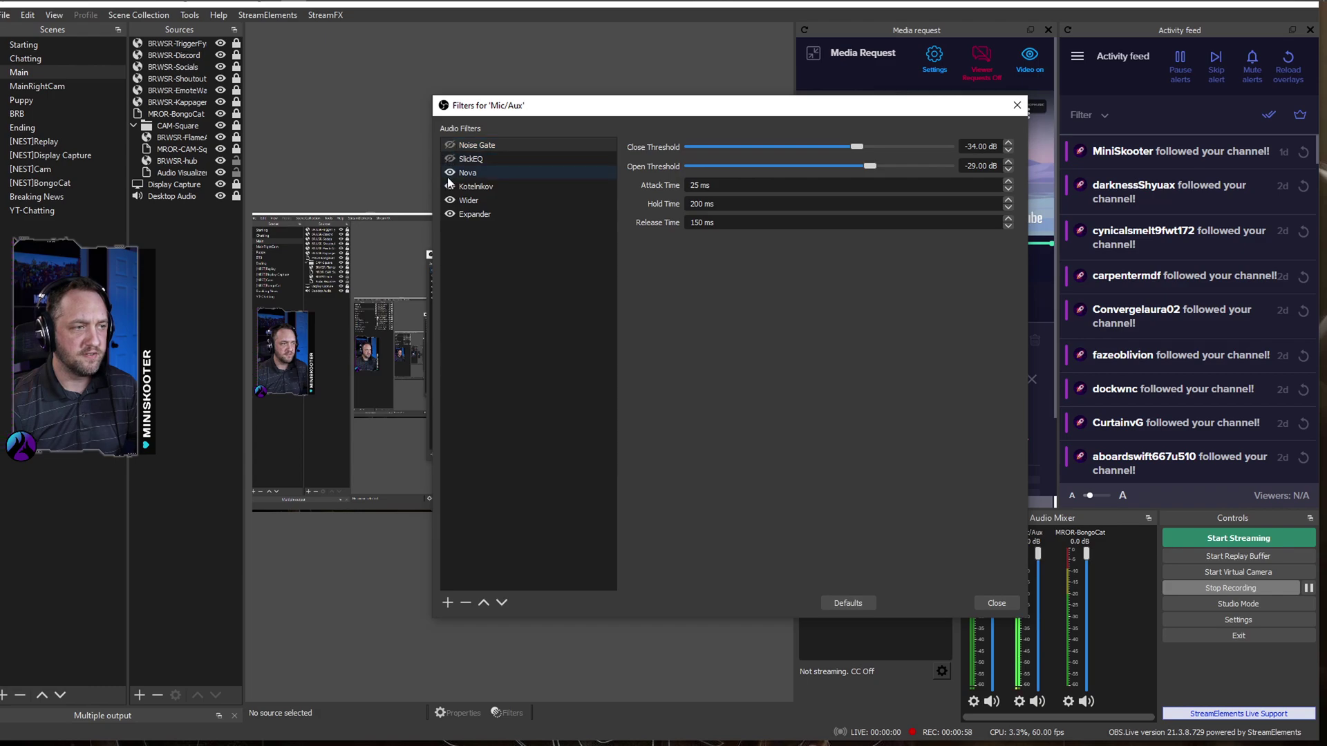
click(450, 187)
click(450, 200)
click(450, 214)
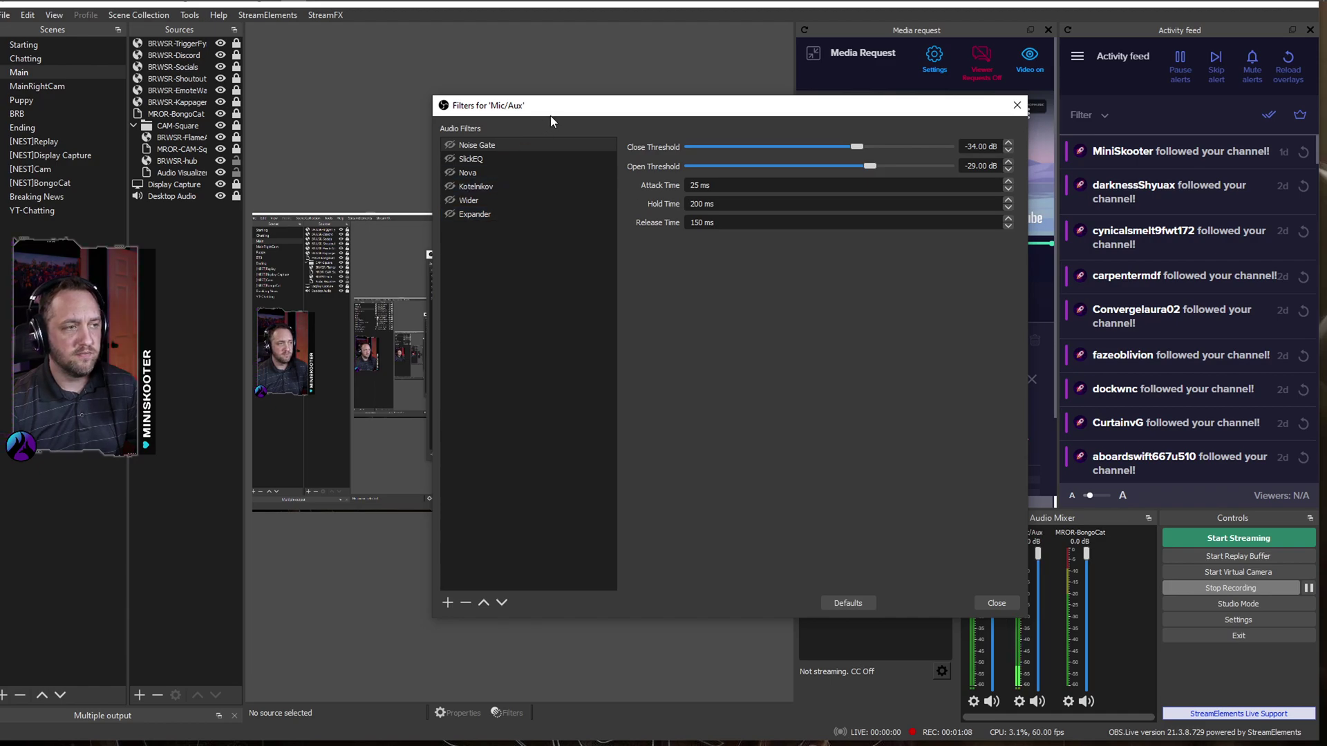
Step: Re-enable all six Mic/Aux filters, from Noise Gate down to Expander
mouse_move(573, 109)
mouse_down()
mouse_move(453, 93)
mouse_move(563, 100)
mouse_up()
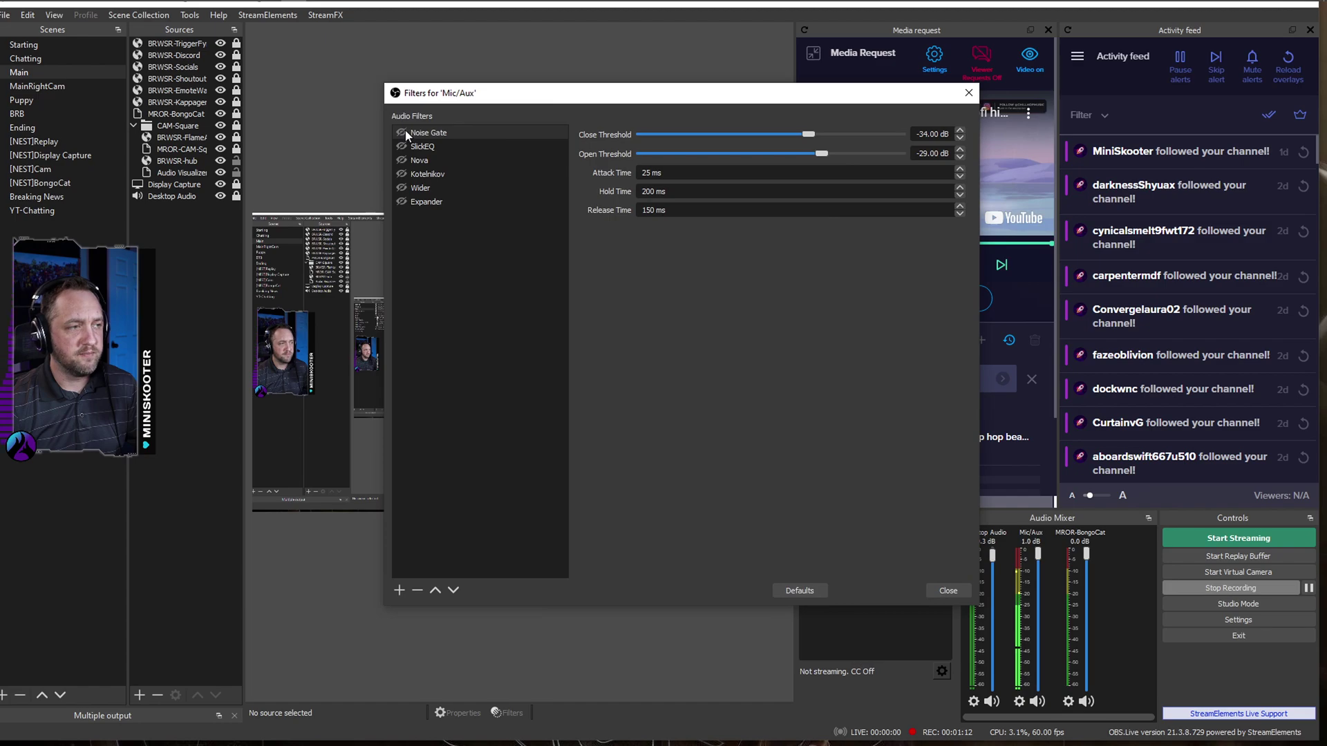
click(401, 146)
click(401, 161)
click(400, 174)
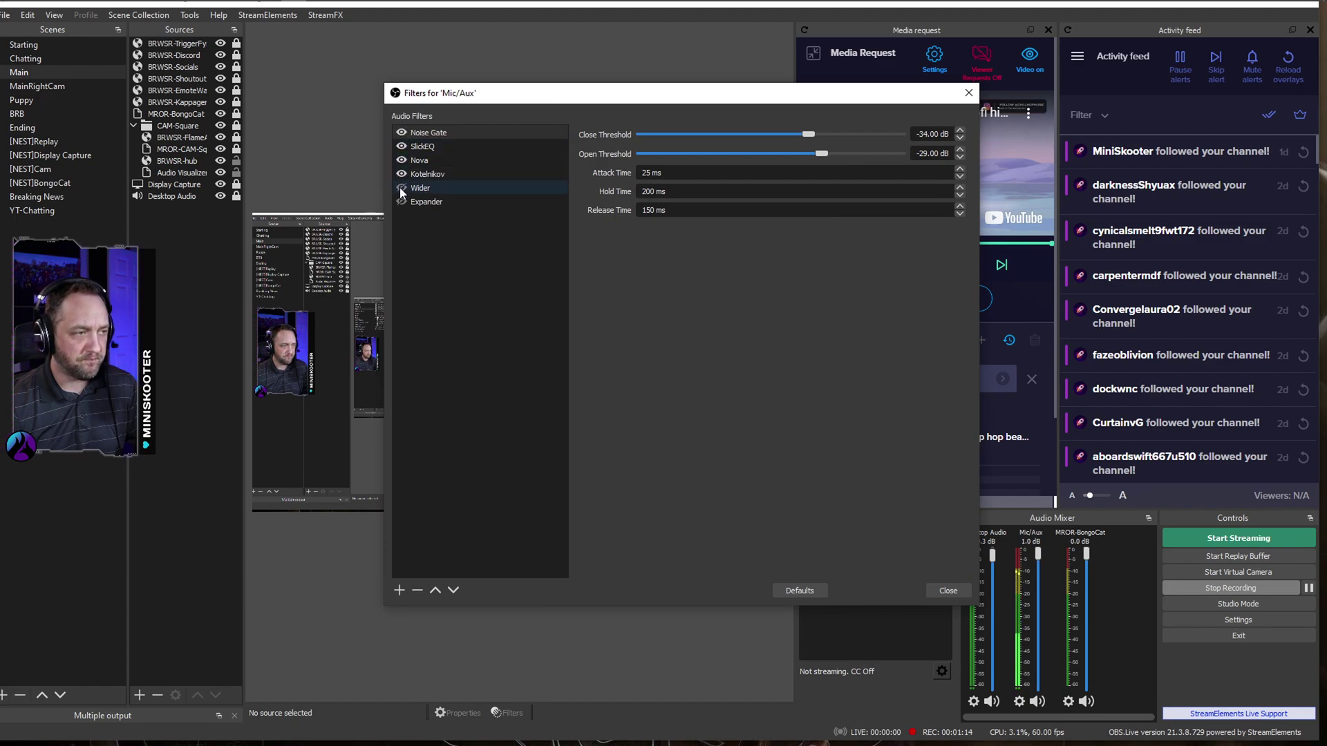
click(400, 188)
Step: Look through the filter types that can be added, examine the Noise Gate's threshold and timing settings, and close the Mic/Aux filters
drag(529, 100, 708, 113)
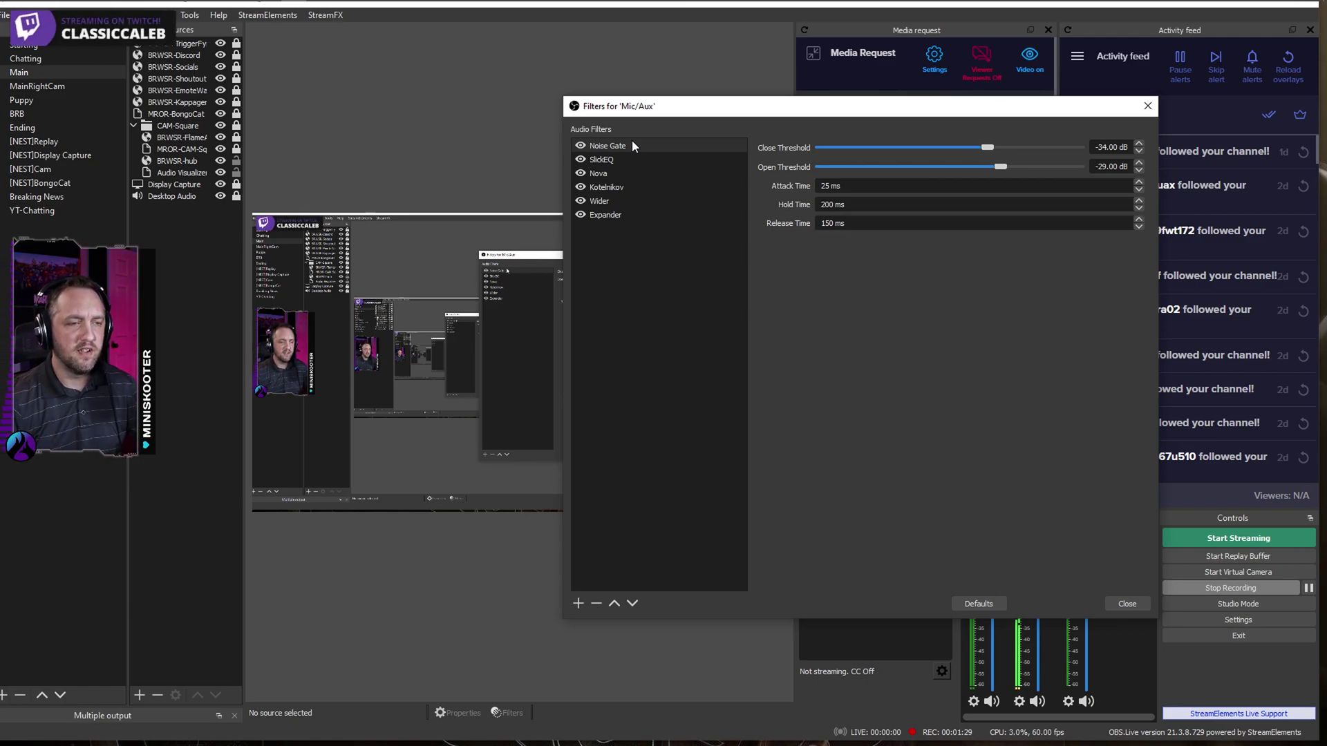
drag(780, 110, 622, 67)
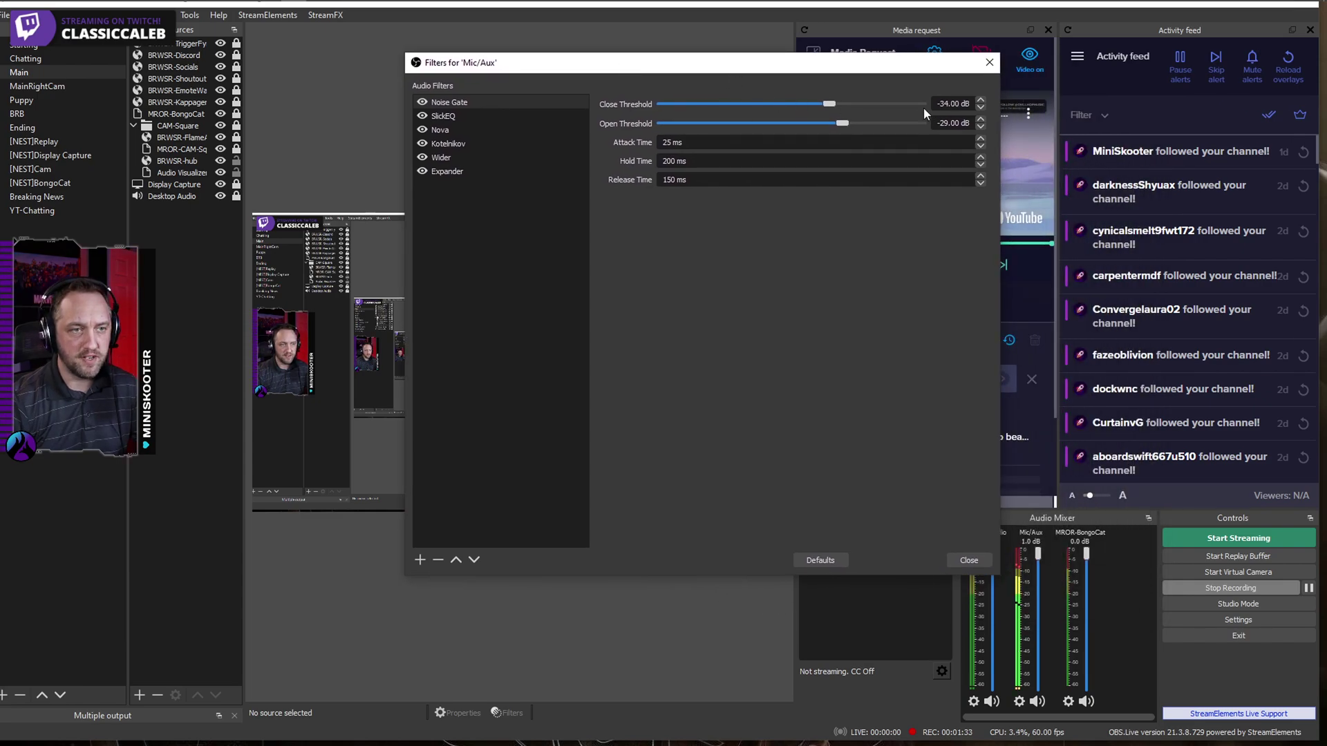
click(420, 560)
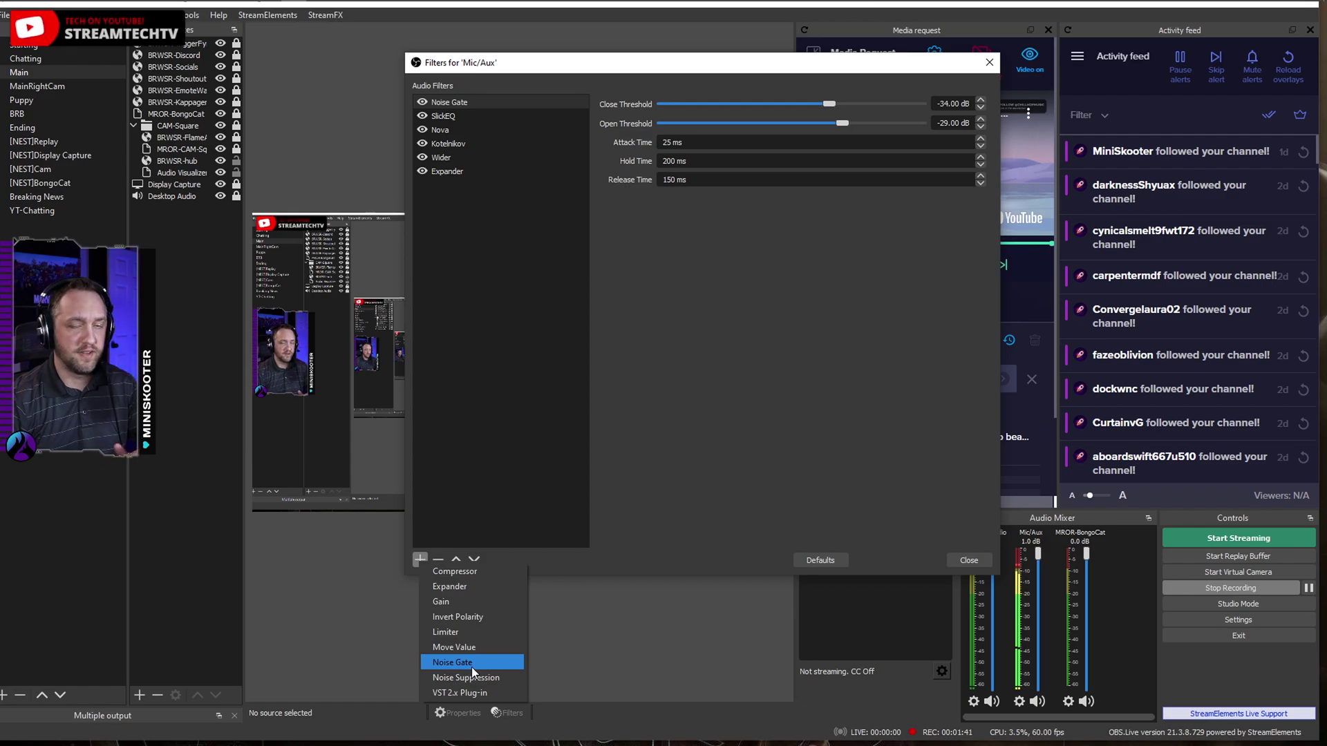
click(500, 98)
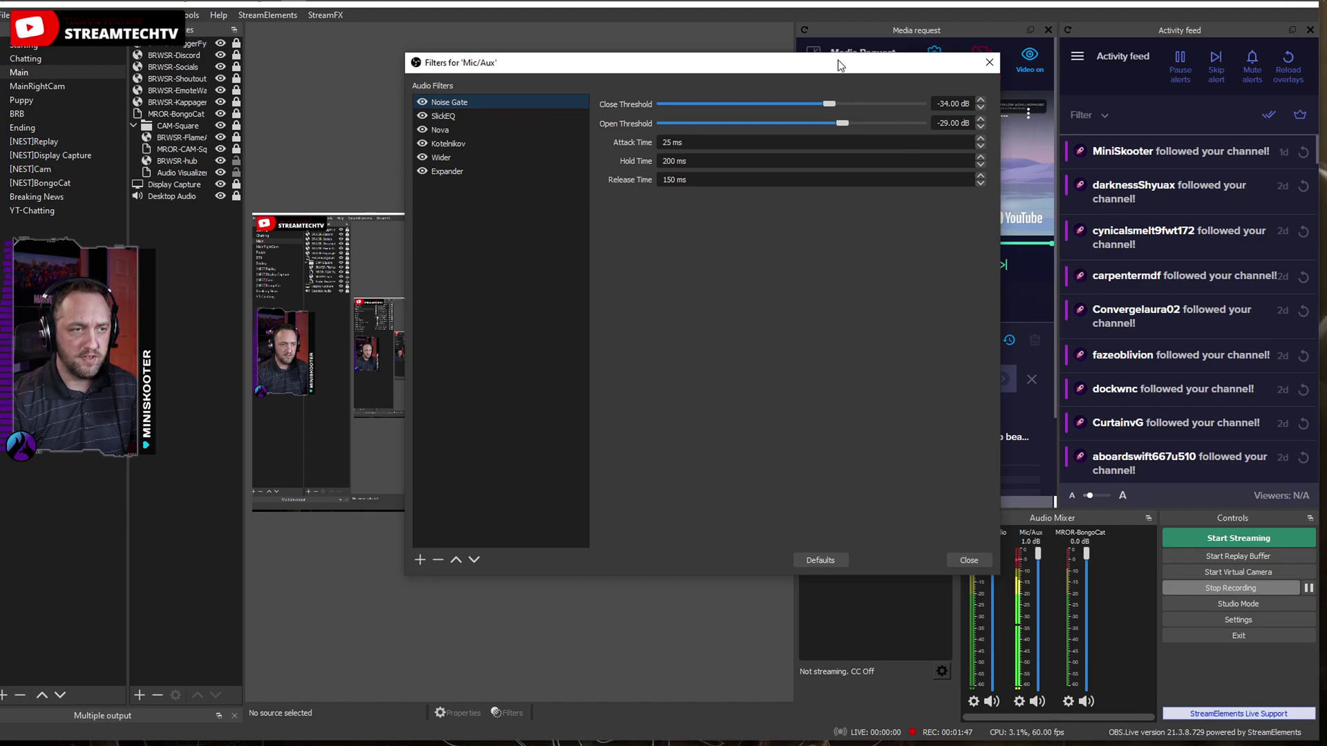
drag(839, 70, 802, 124)
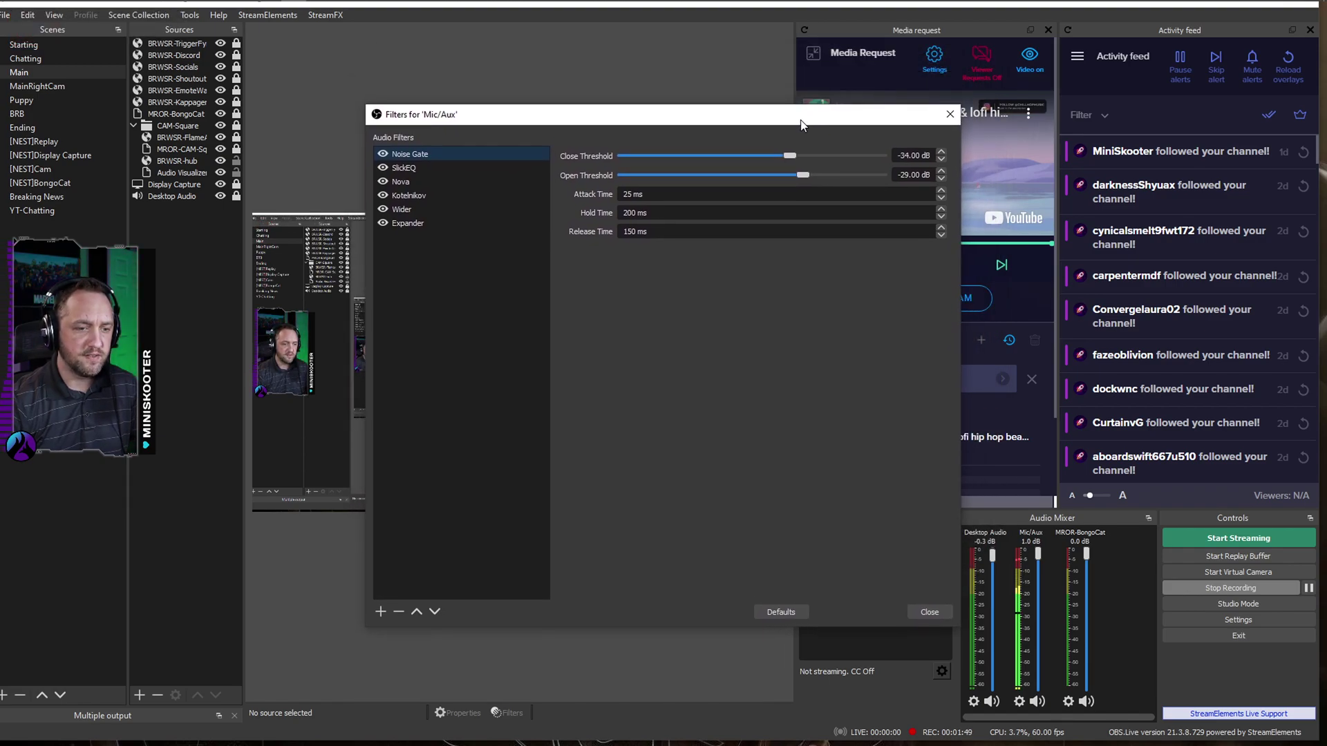
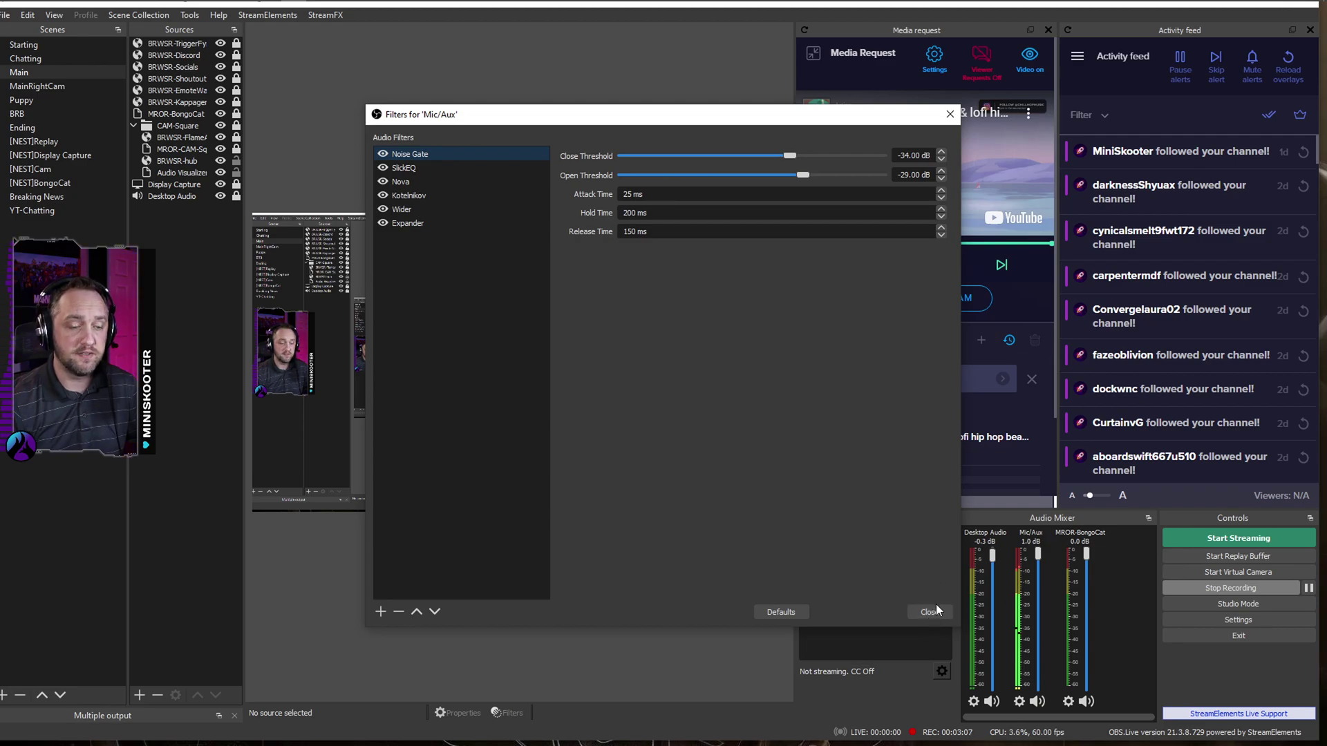
click(930, 611)
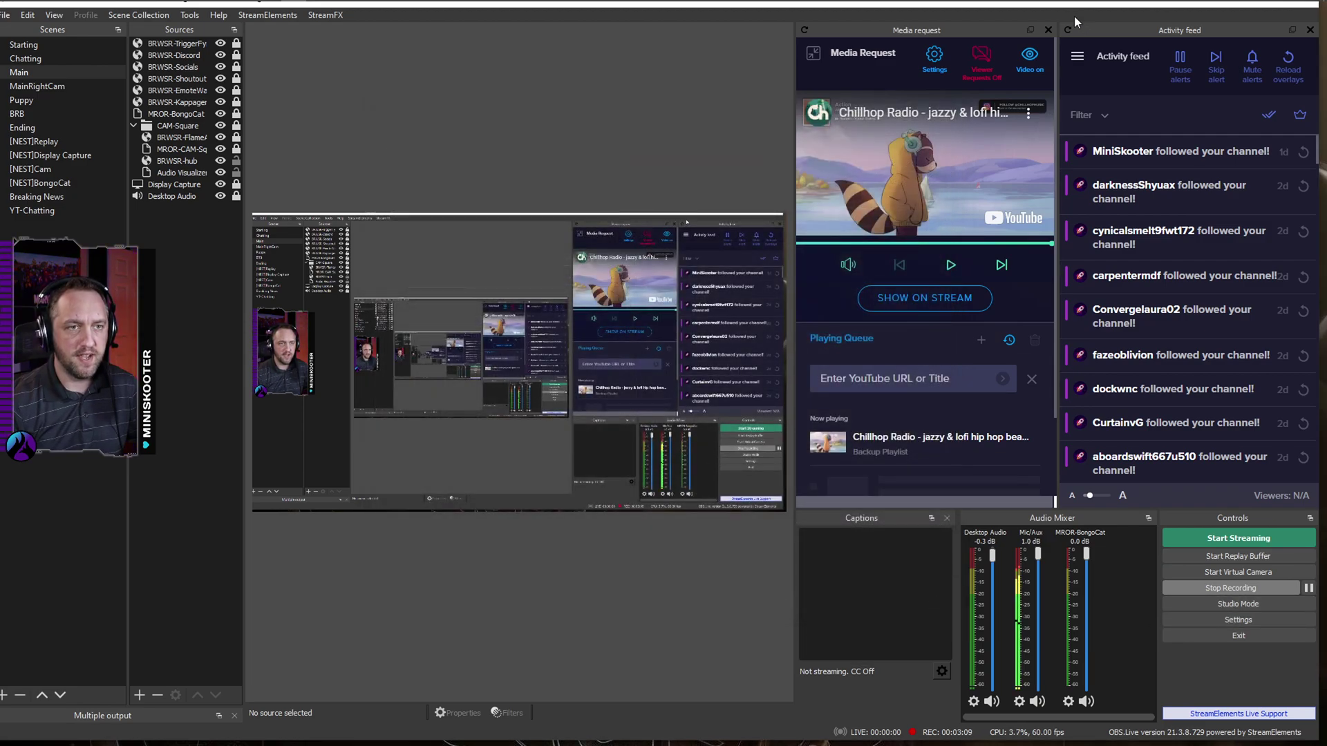
Step: Switch to the browser and review the TDR VOS SlickEQ page's description and free download options
drag(1073, 16, 1326, 187)
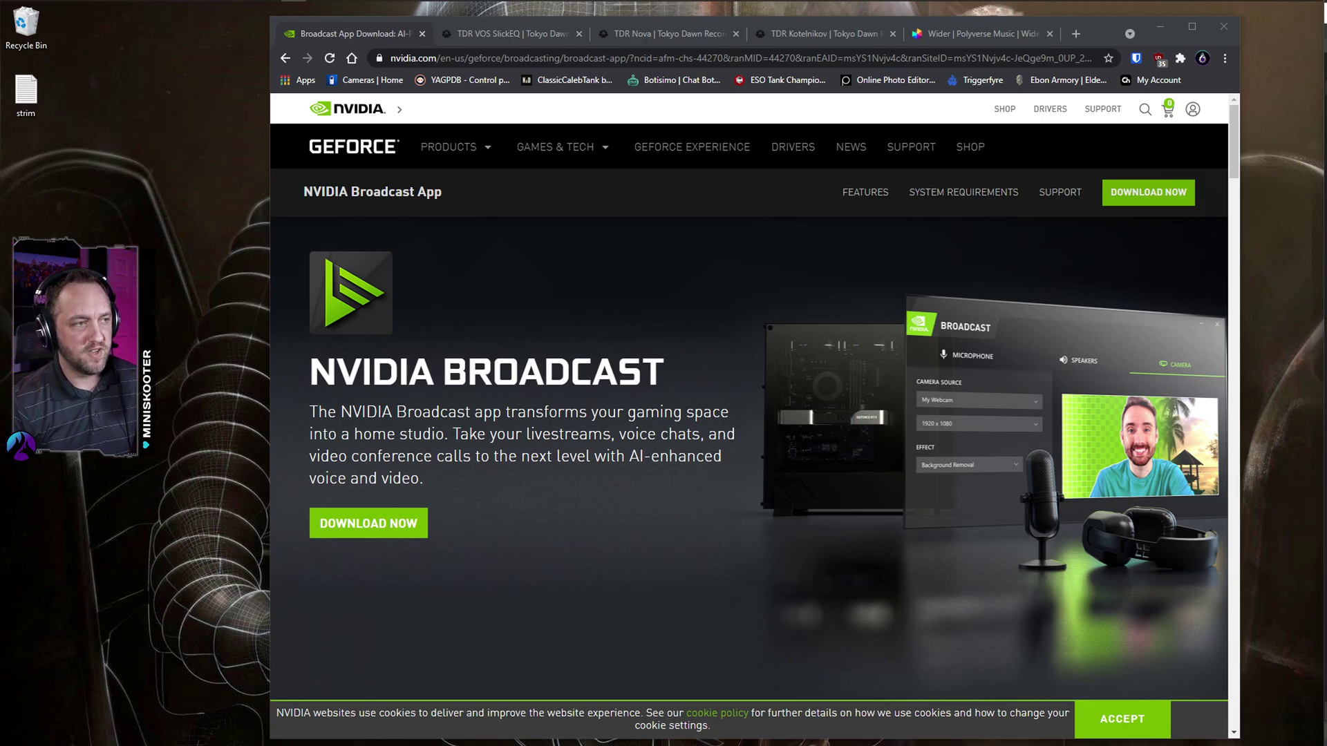
click(492, 31)
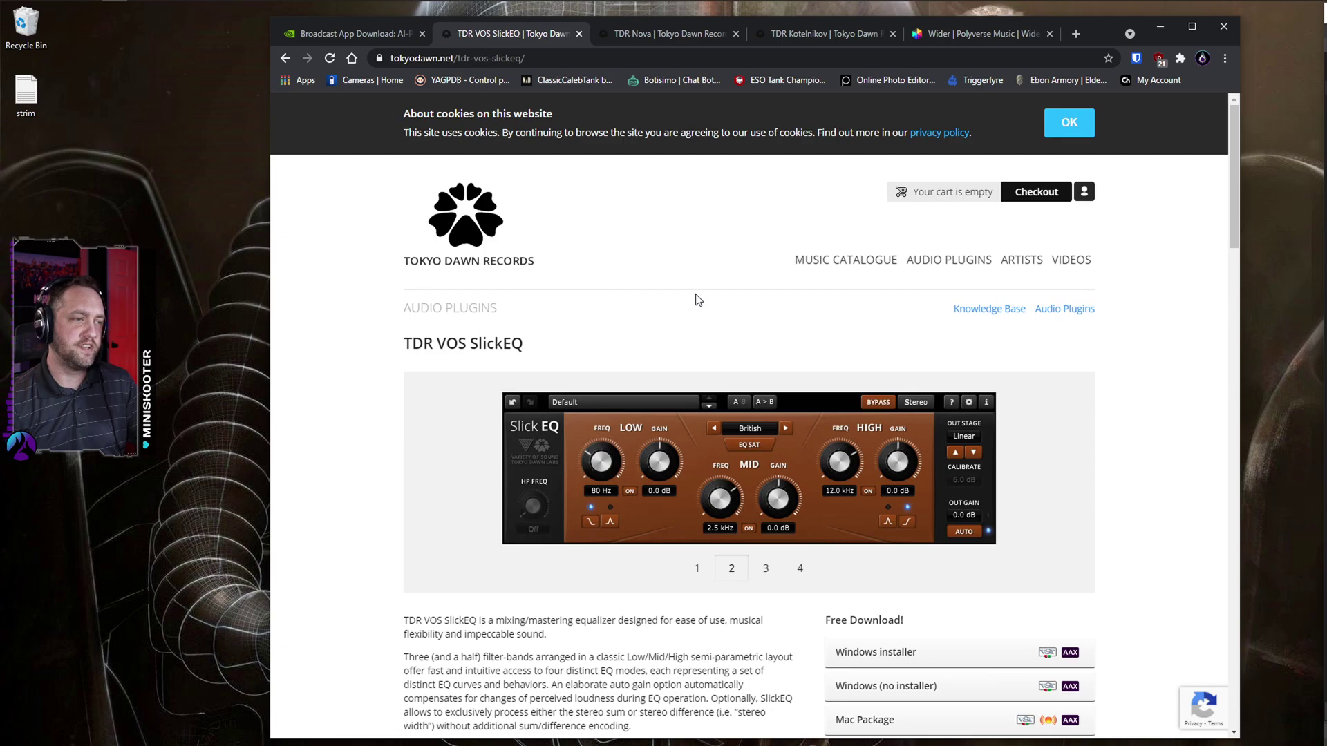
scroll(807, 377, down, 4)
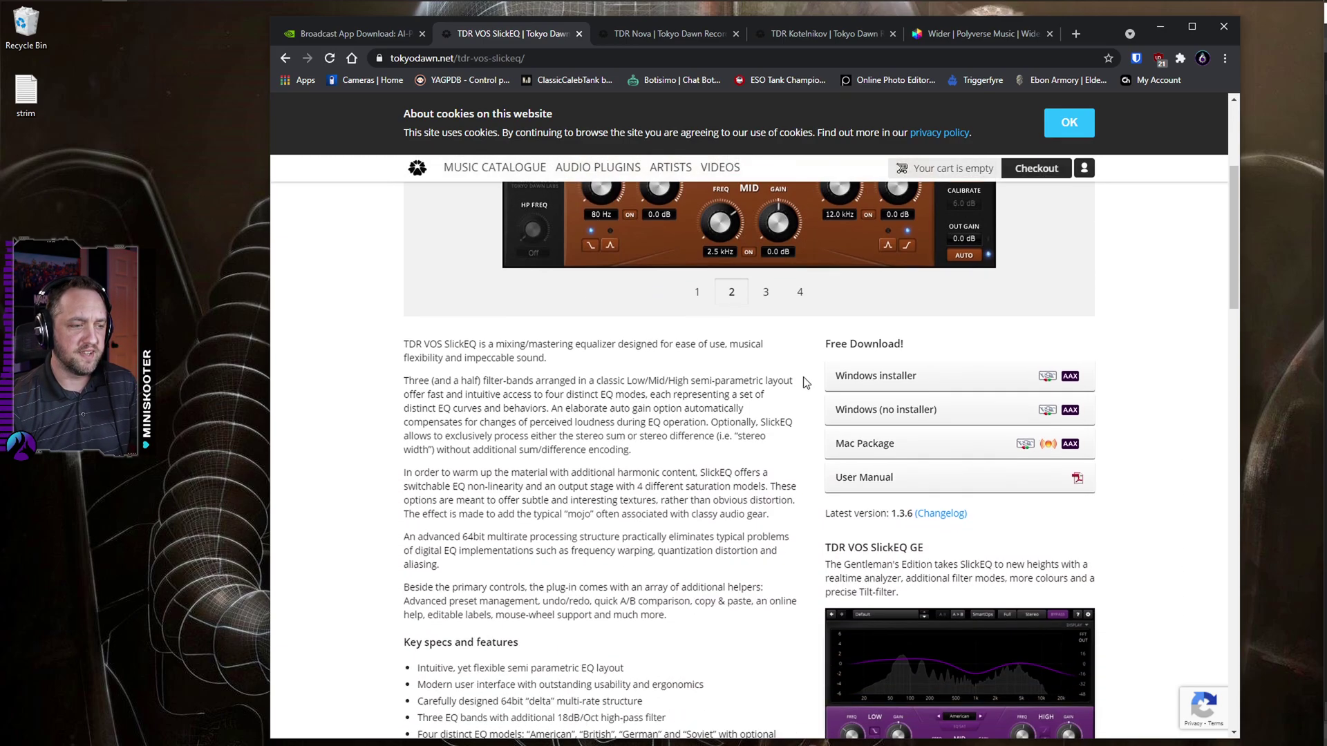
scroll(656, 452, up, 3)
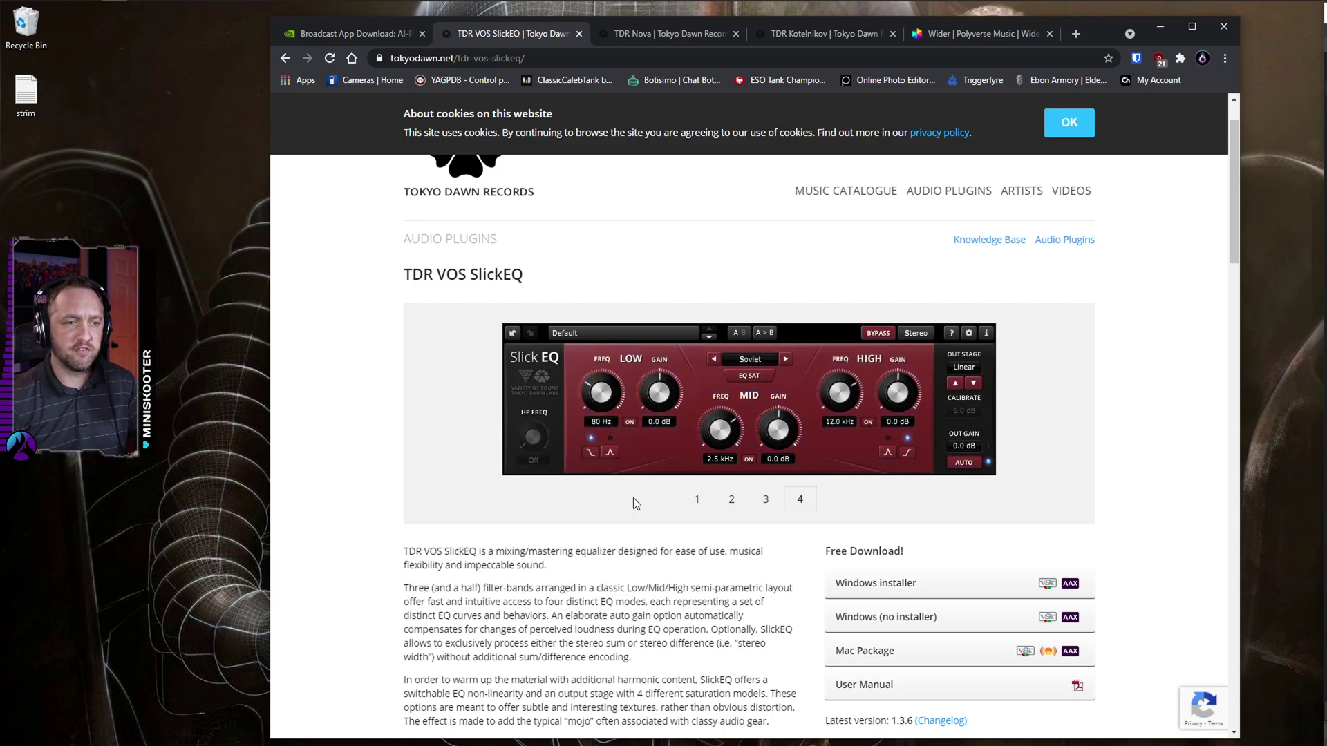
Step: Examine the TDR Nova page, including the plug-in images, feature description and free download options
key(ctrl+Tab)
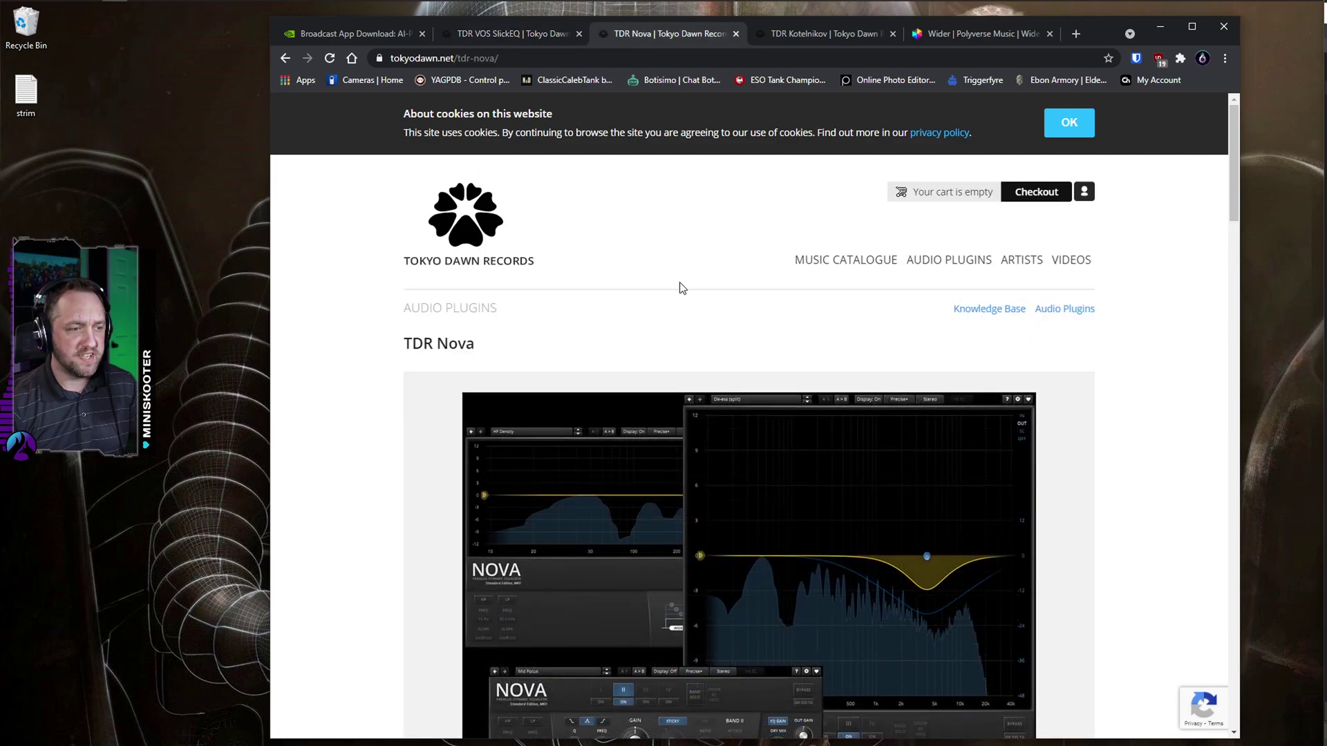
scroll(1113, 394, down, 6)
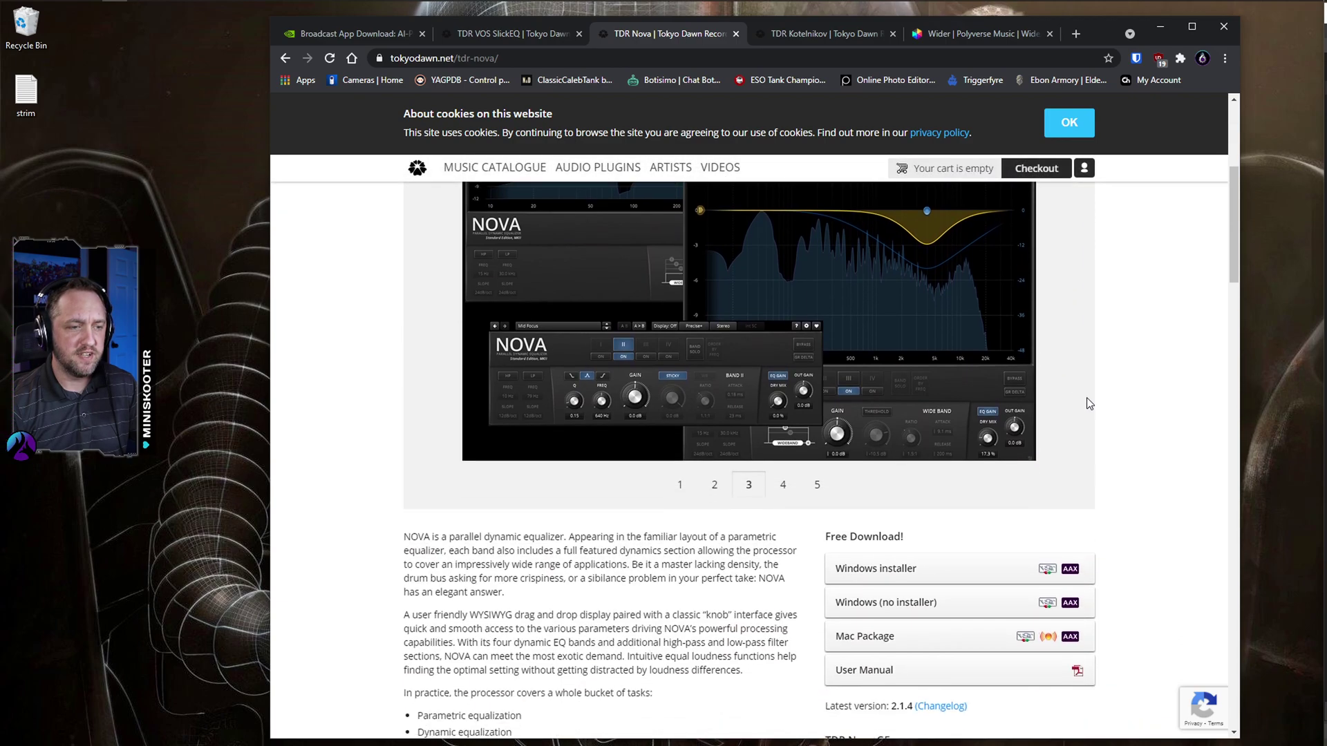
scroll(1137, 427, down, 3)
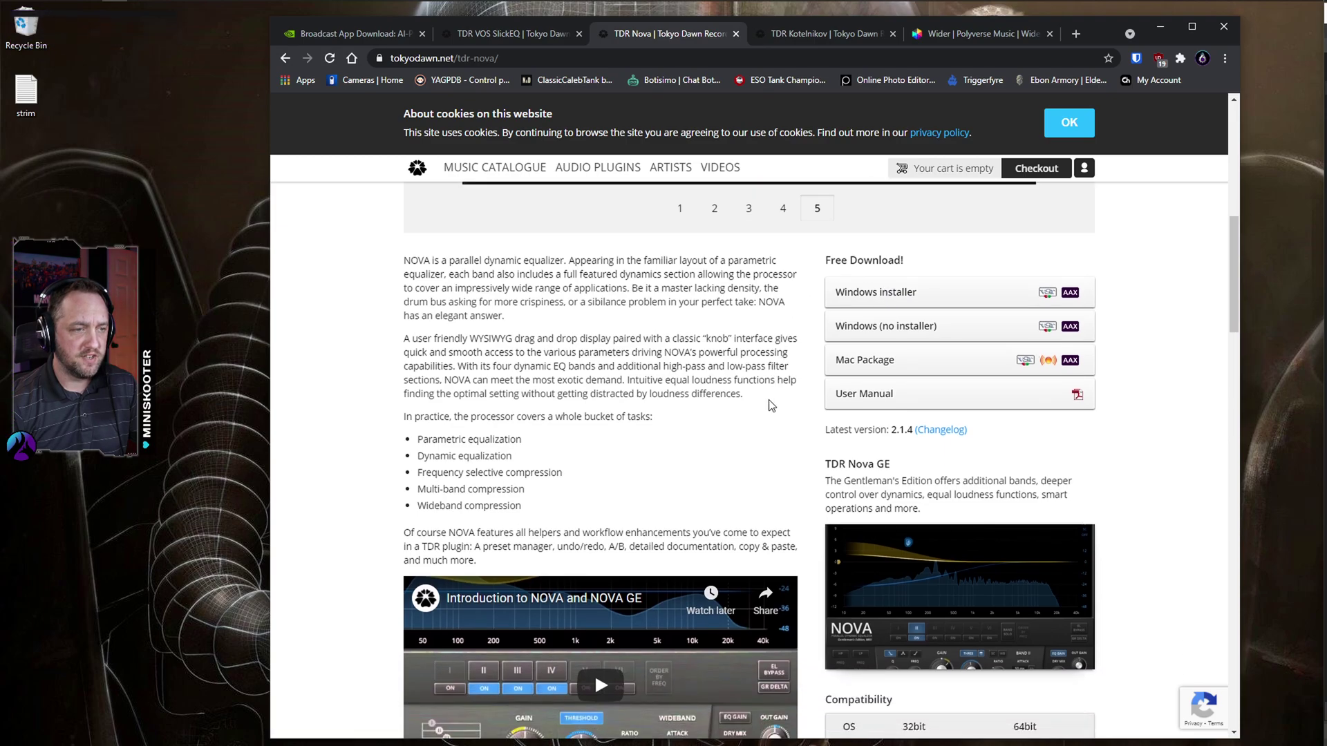
scroll(769, 406, up, 3)
scroll(769, 406, up, 3)
scroll(787, 398, up, 1)
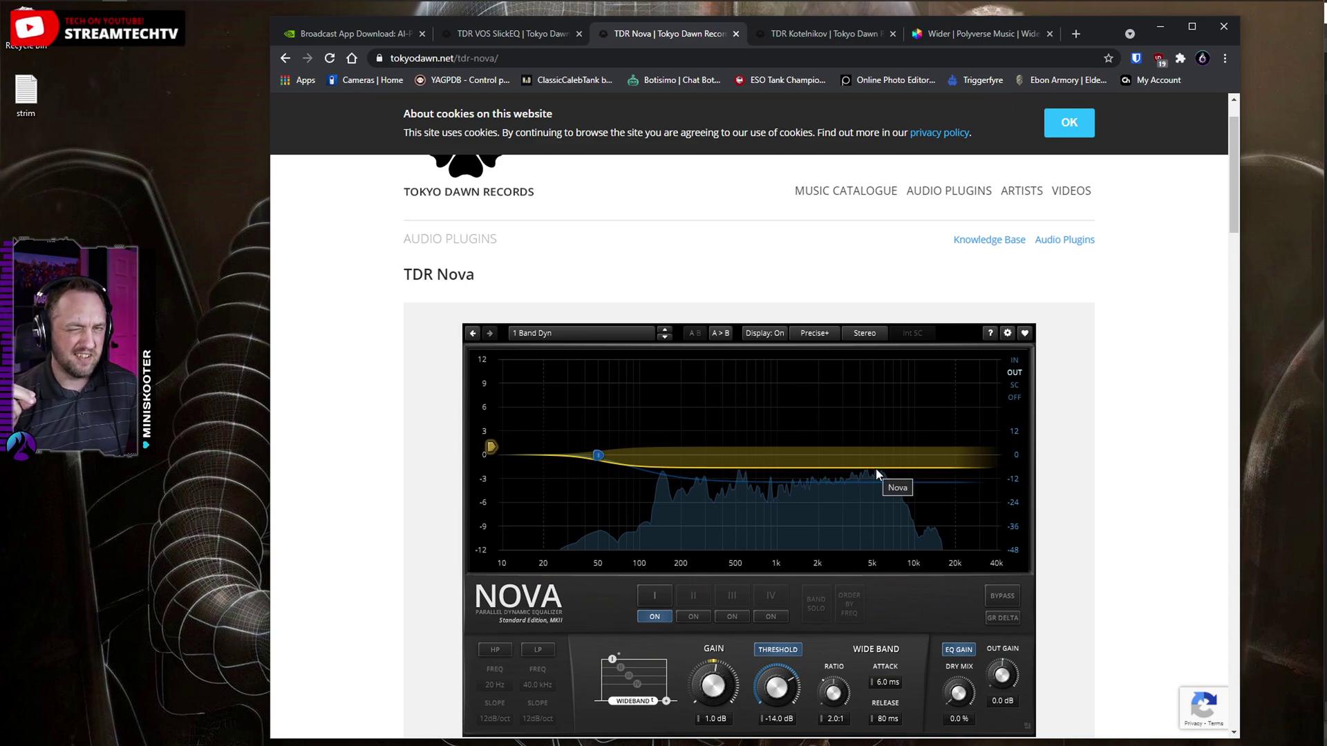
scroll(892, 451, down, 5)
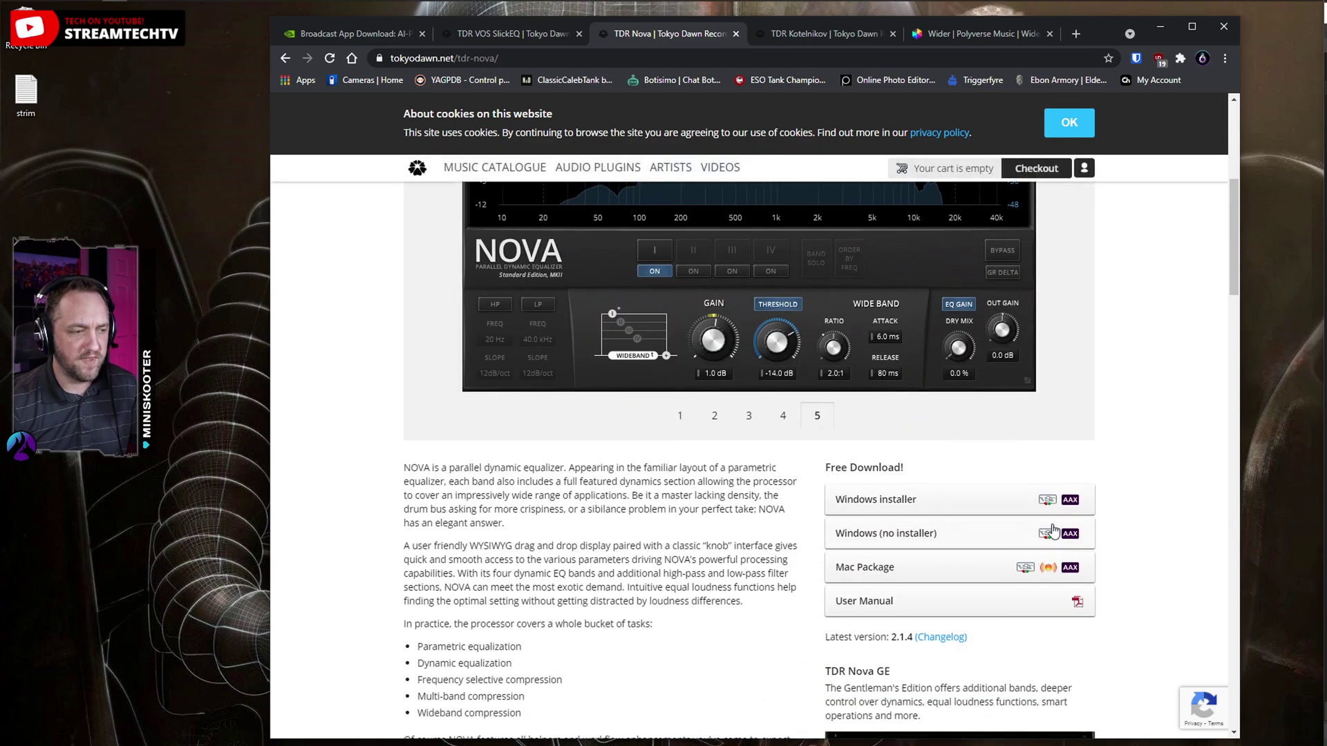
scroll(1102, 529, up, 7)
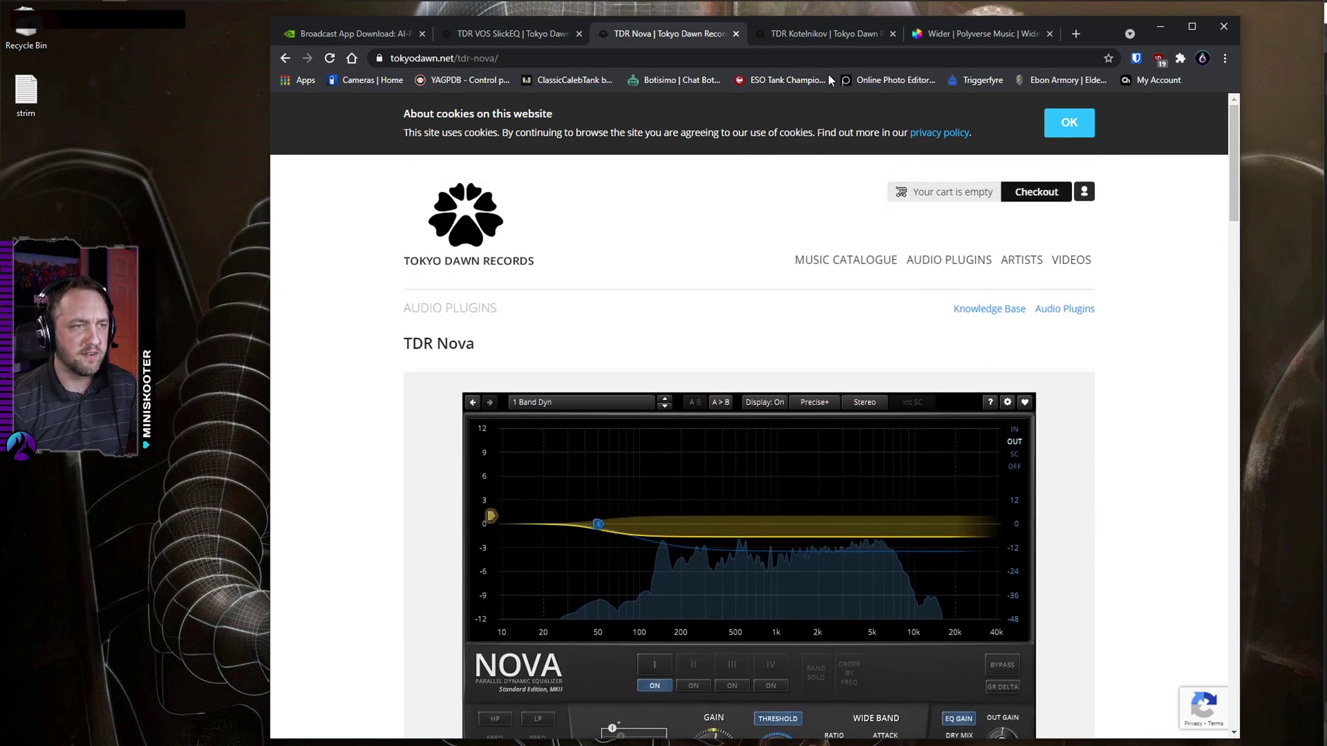
Step: Review the TDR Kotelnikov page and the Polyverse Wider product page
click(825, 35)
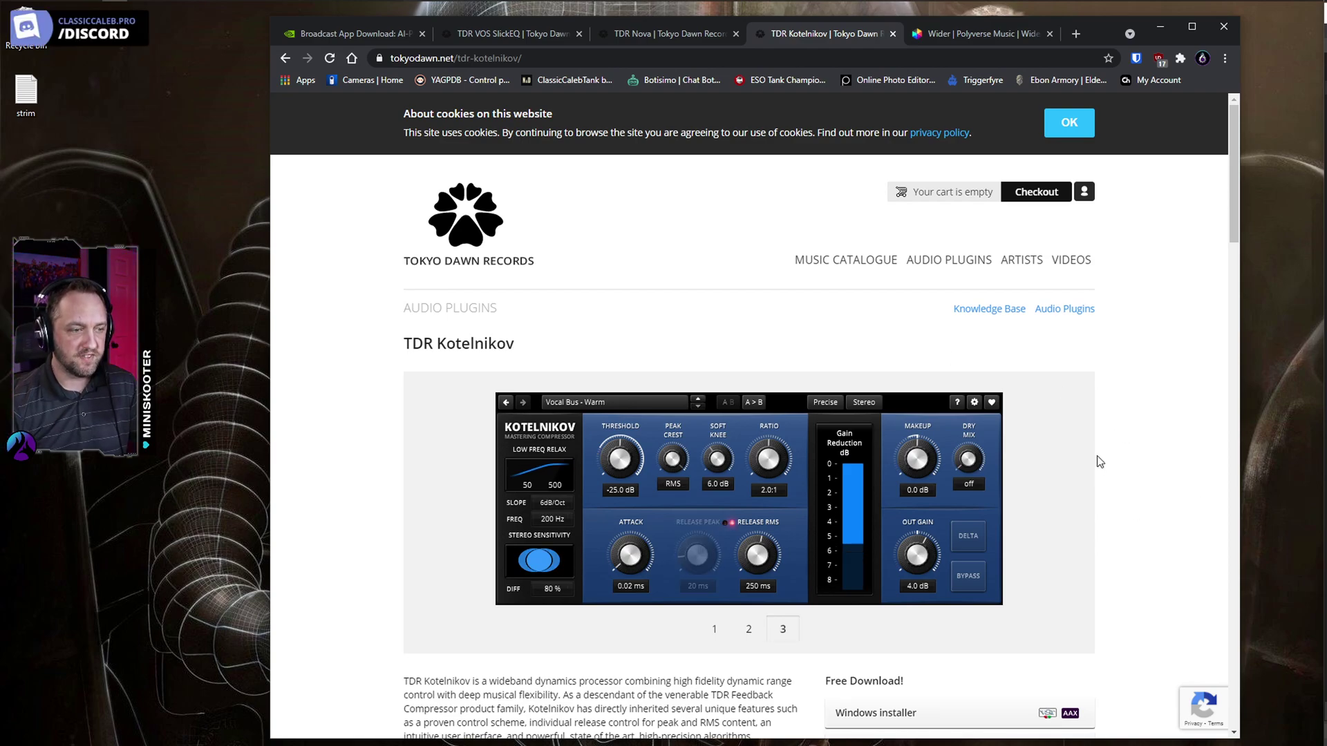
scroll(1100, 462, down, 1)
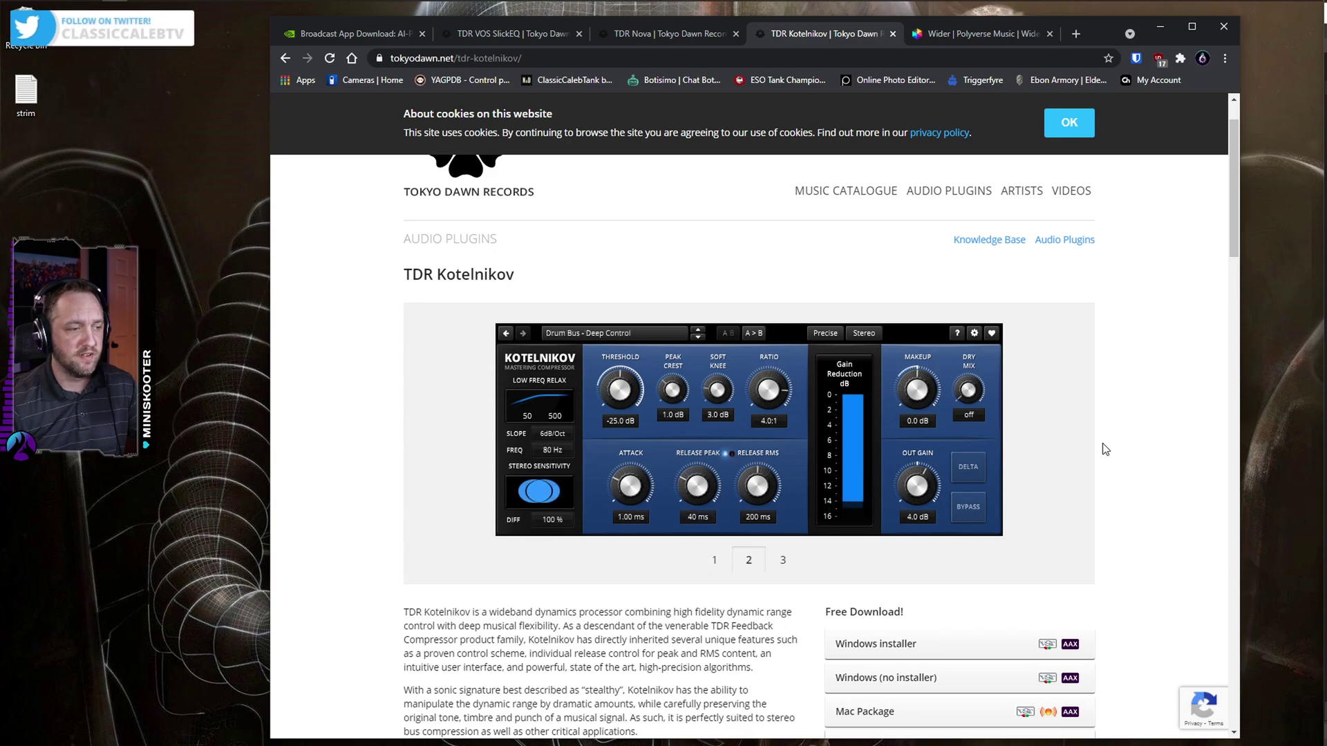
click(982, 32)
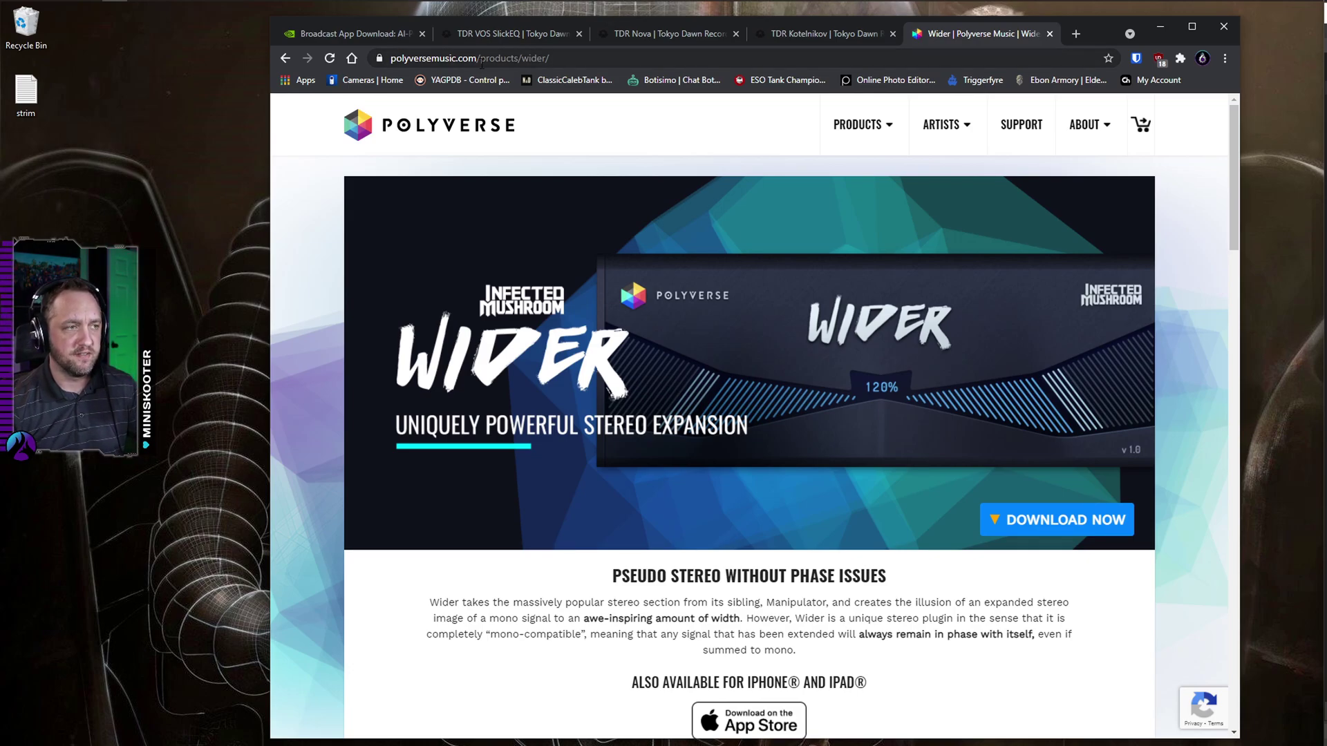
scroll(872, 390, down, 1)
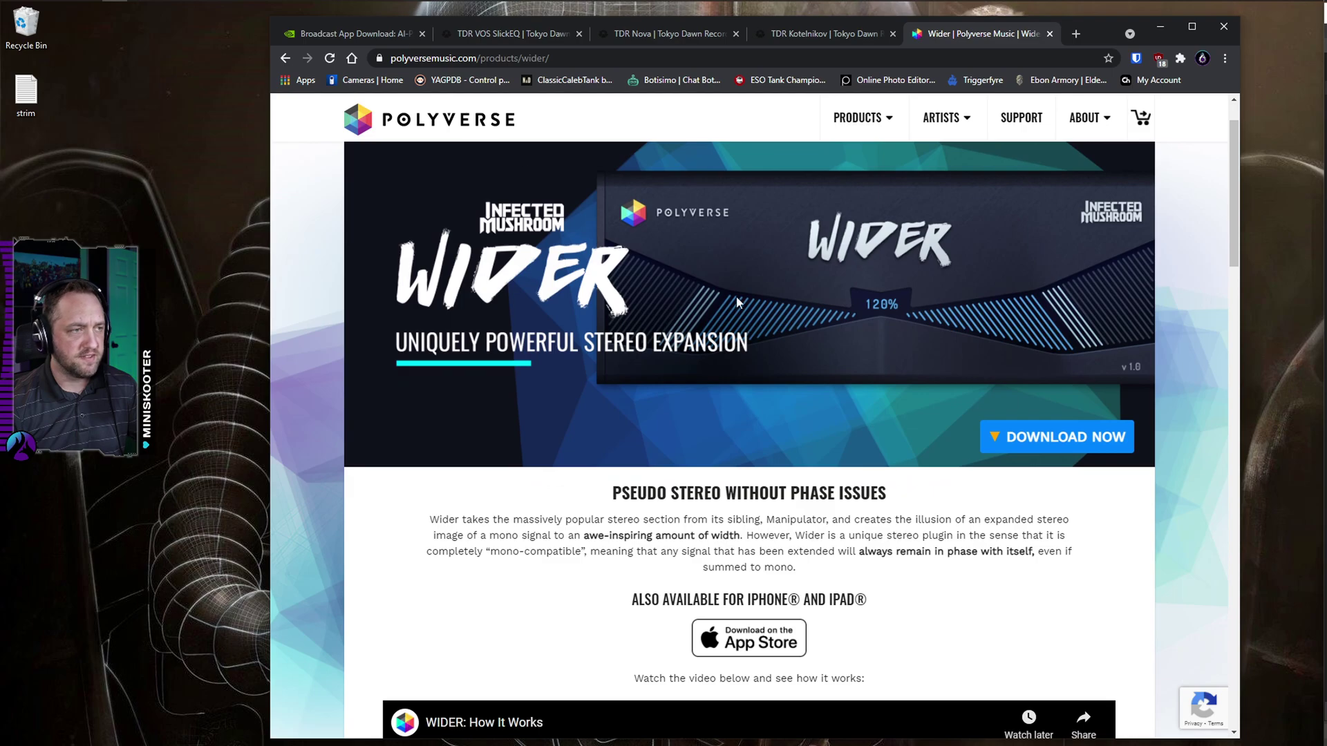
scroll(616, 300, up, 1)
scroll(1099, 525, down, 5)
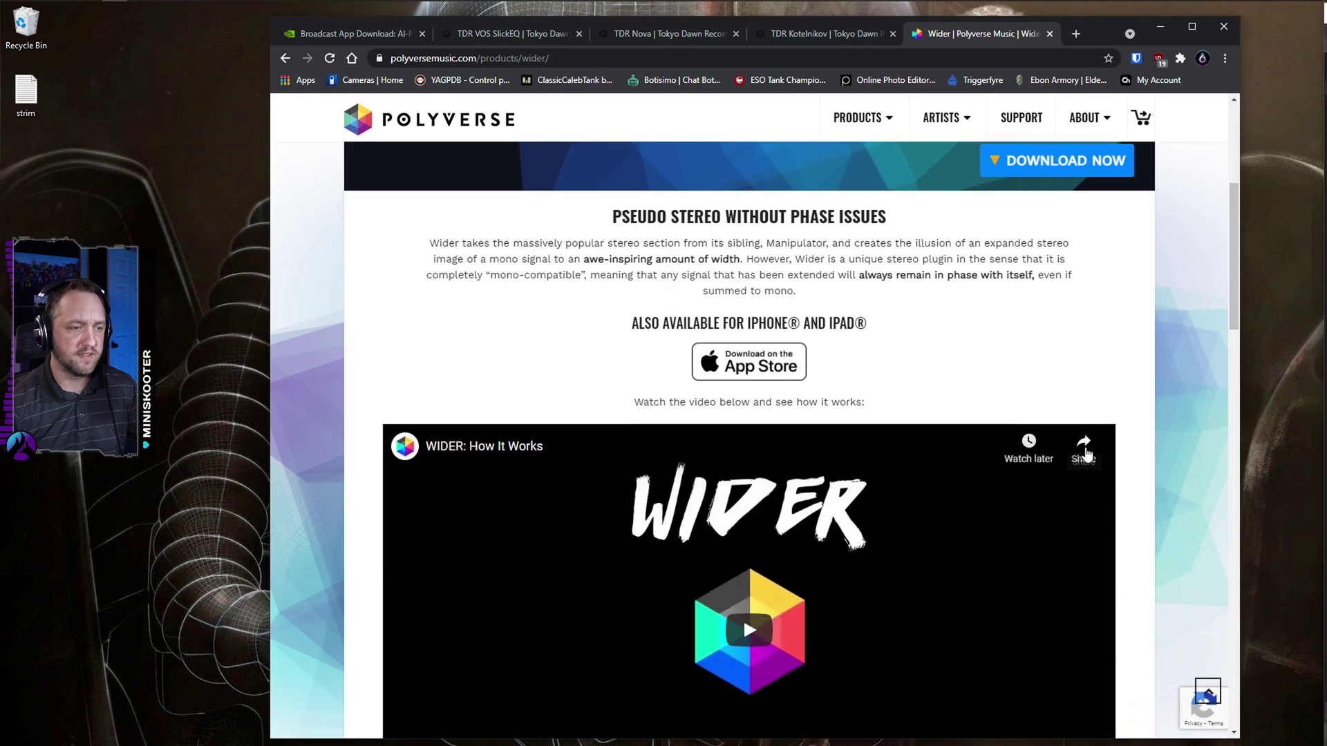
scroll(1088, 477, up, 4)
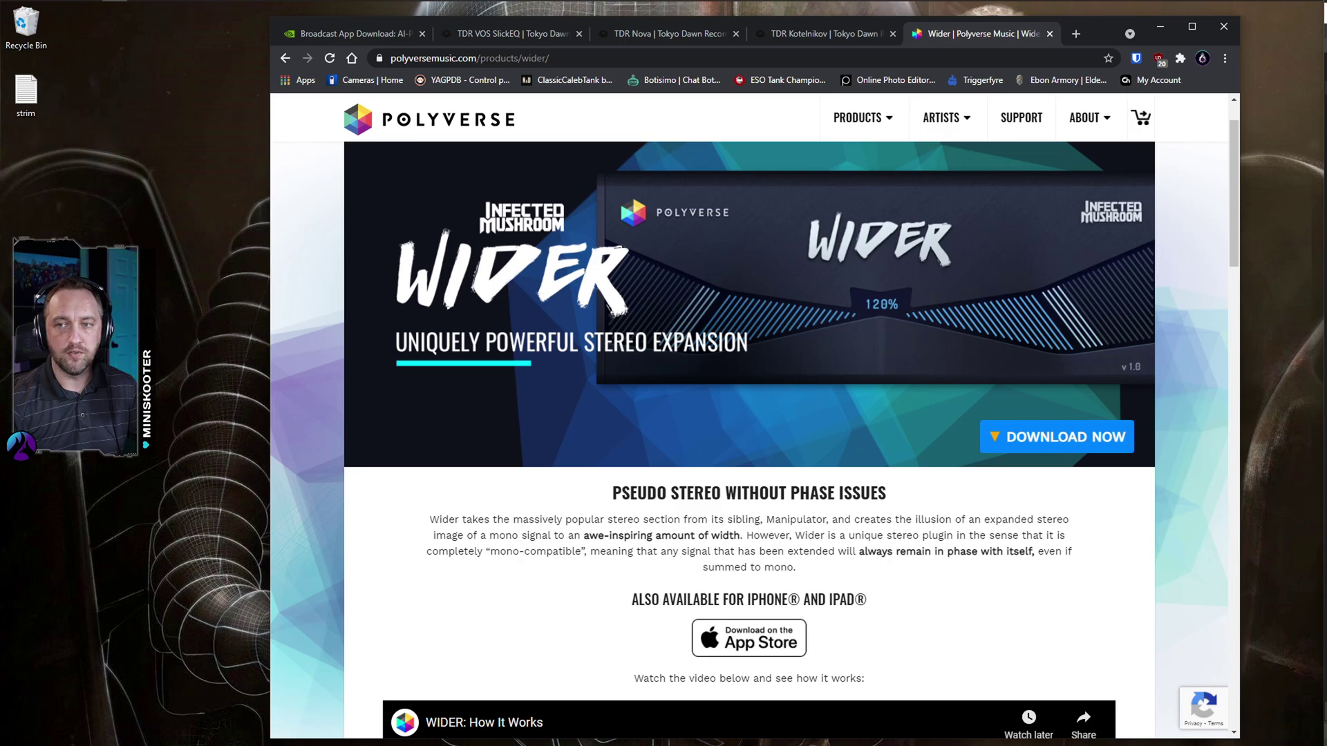
Step: Switch to the Mic/Aux filters in OBS, add a VST 2.x Plug-in filter under its default name, and list its available plug-ins
mouse_move(1326, 18)
mouse_down()
mouse_move(746, 20)
mouse_move(1326, 18)
mouse_up()
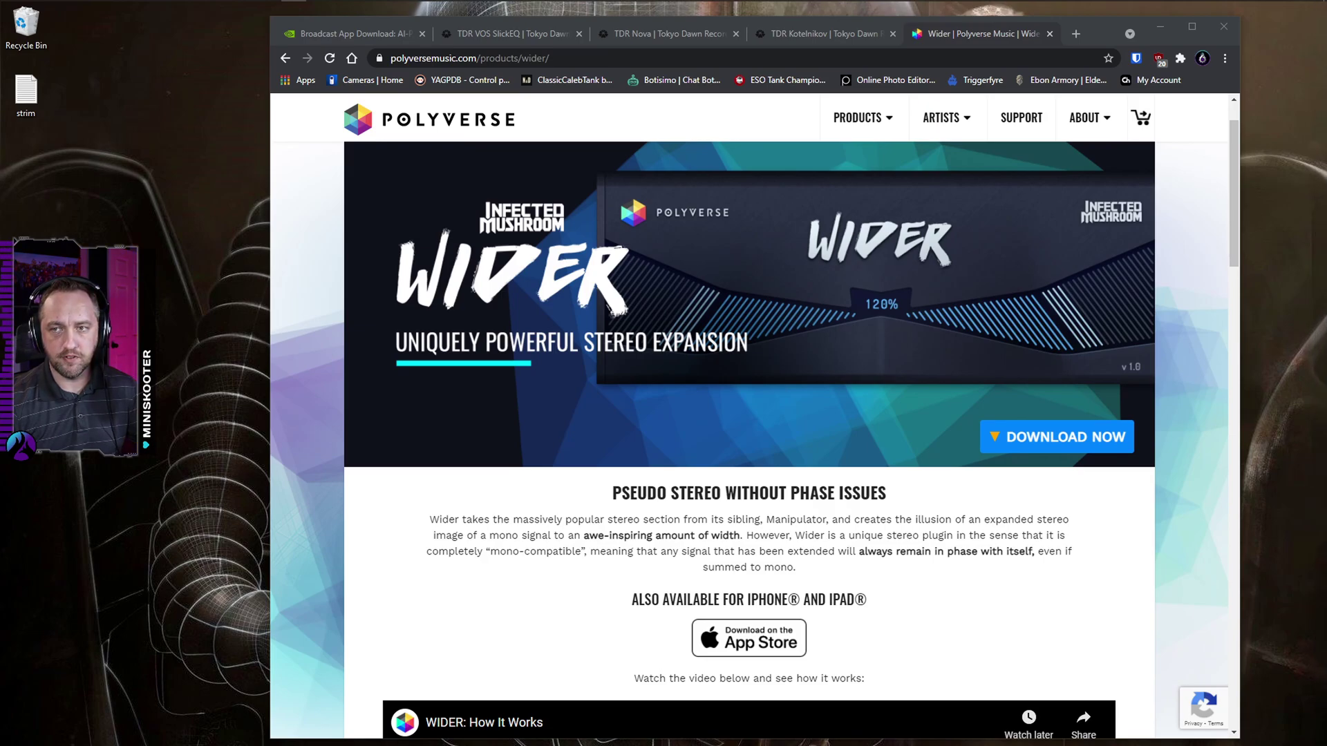
key(alt+Tab)
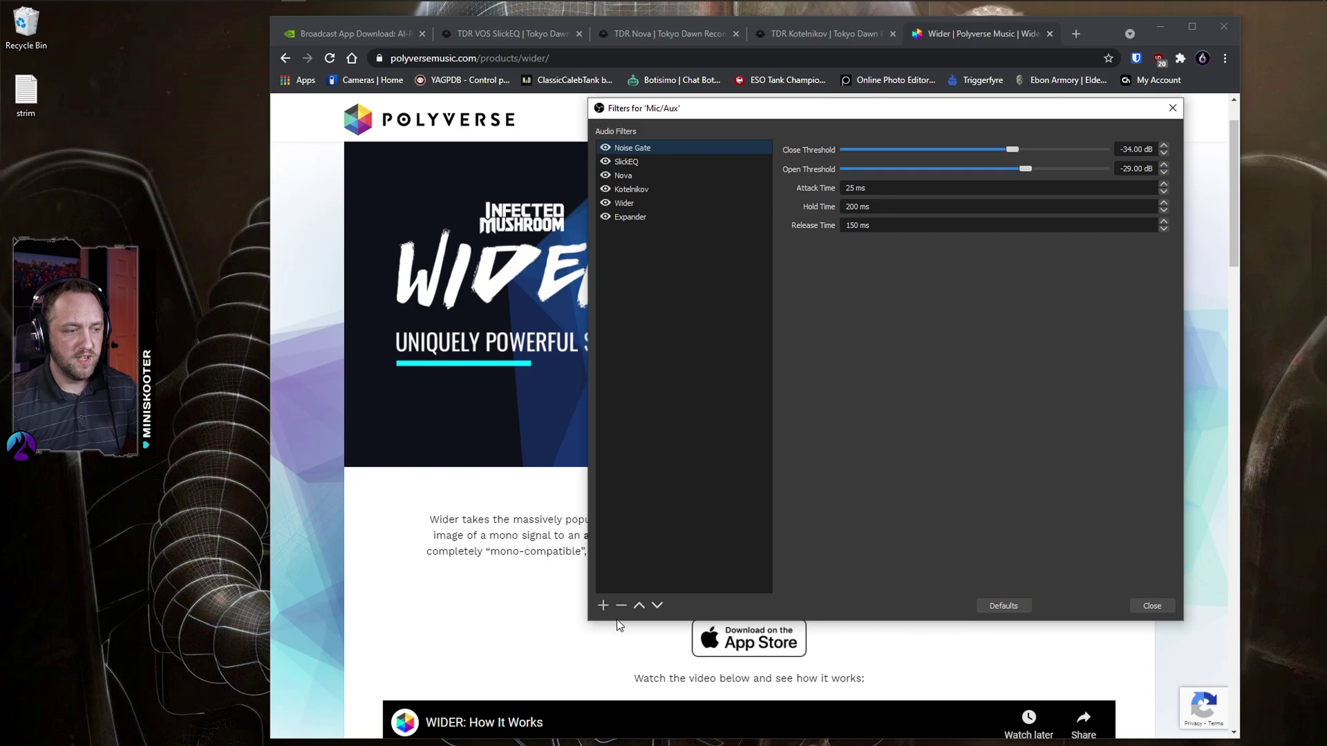
click(601, 606)
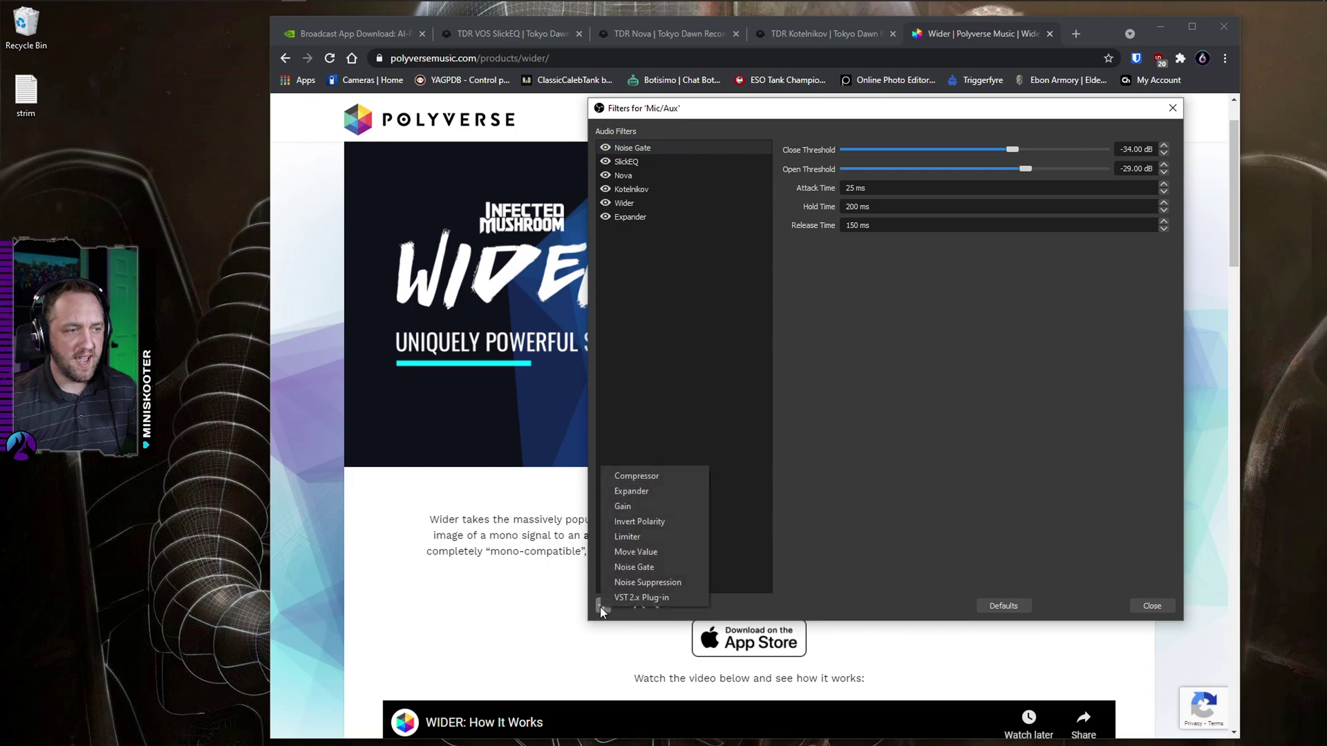
click(637, 599)
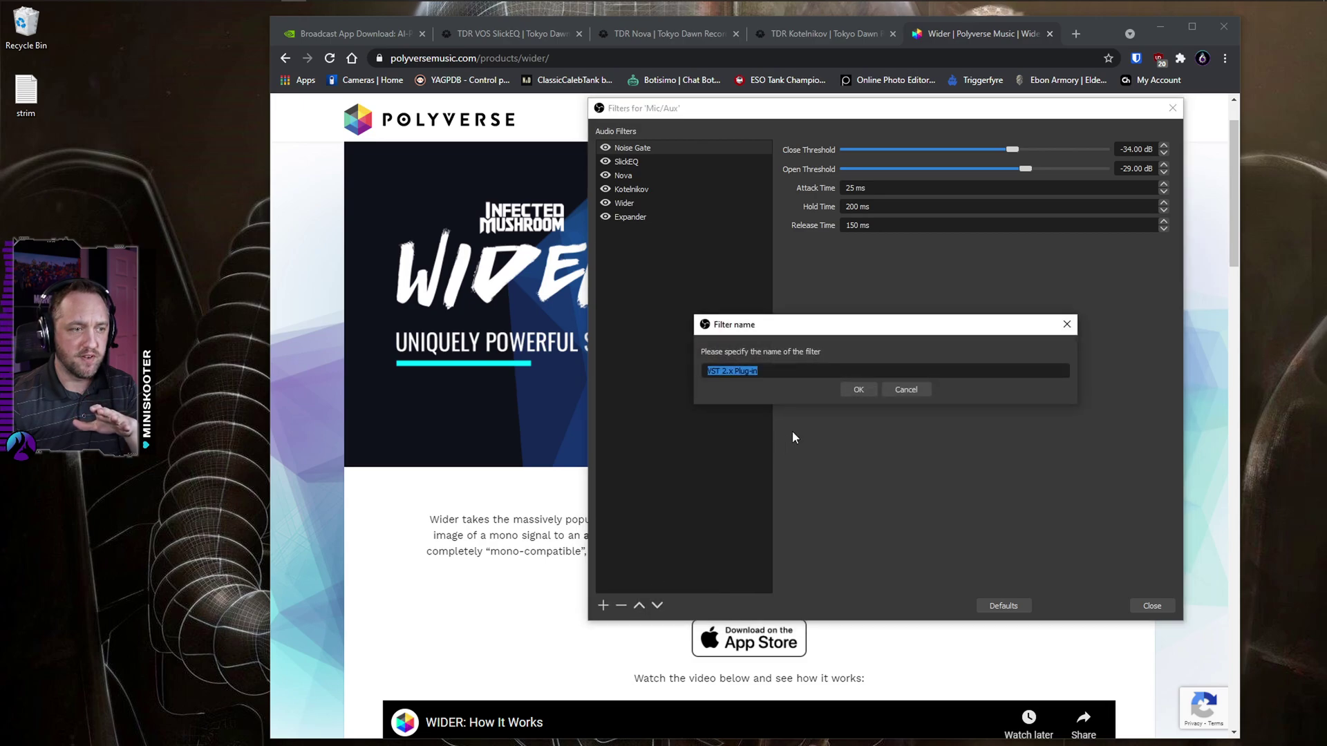
click(859, 389)
click(860, 390)
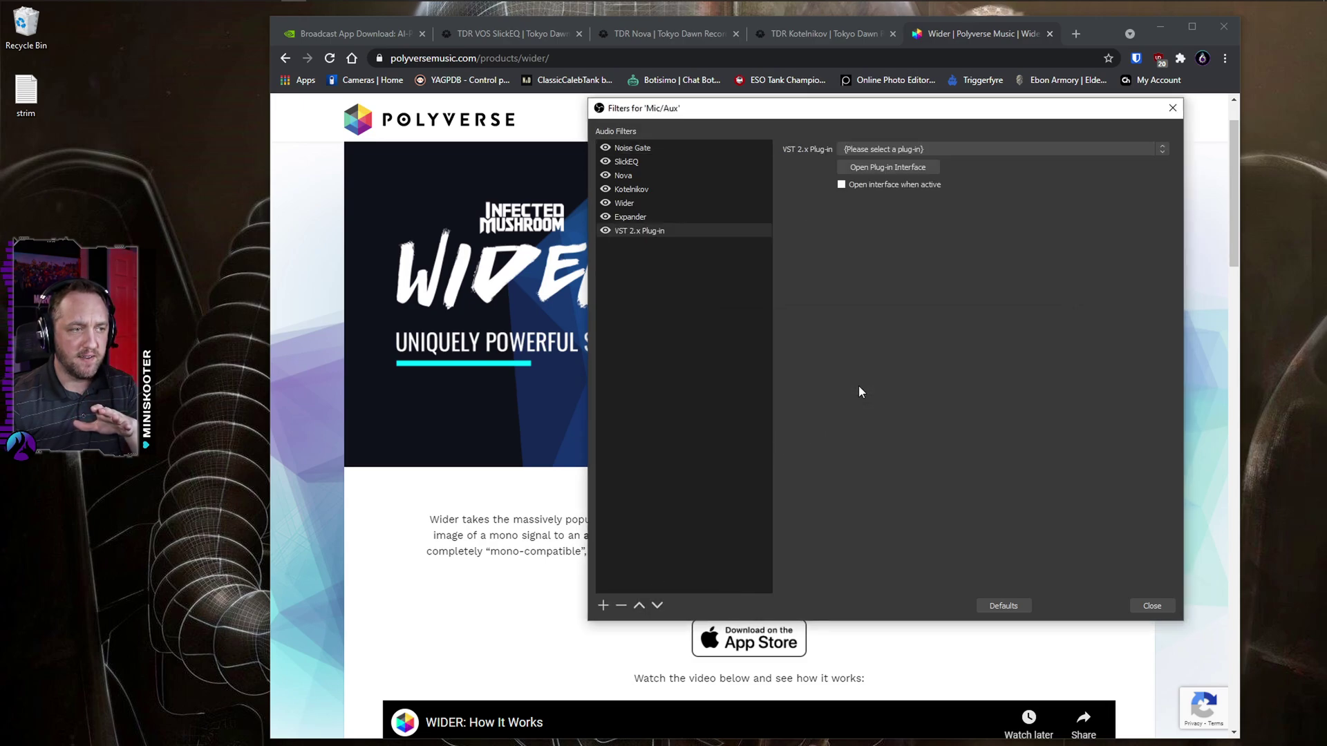
click(951, 146)
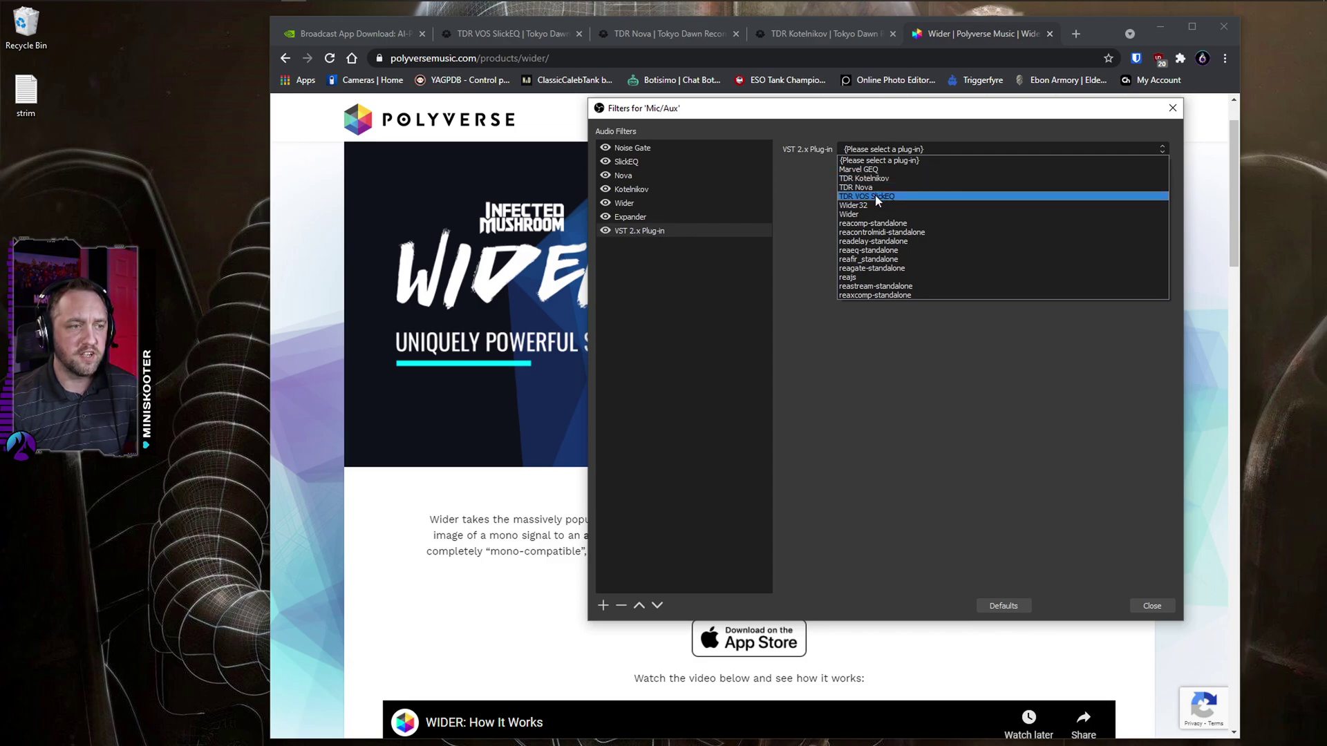
Step: Remove the unassigned VST 2.x Plug-in filter from Mic/Aux
click(669, 230)
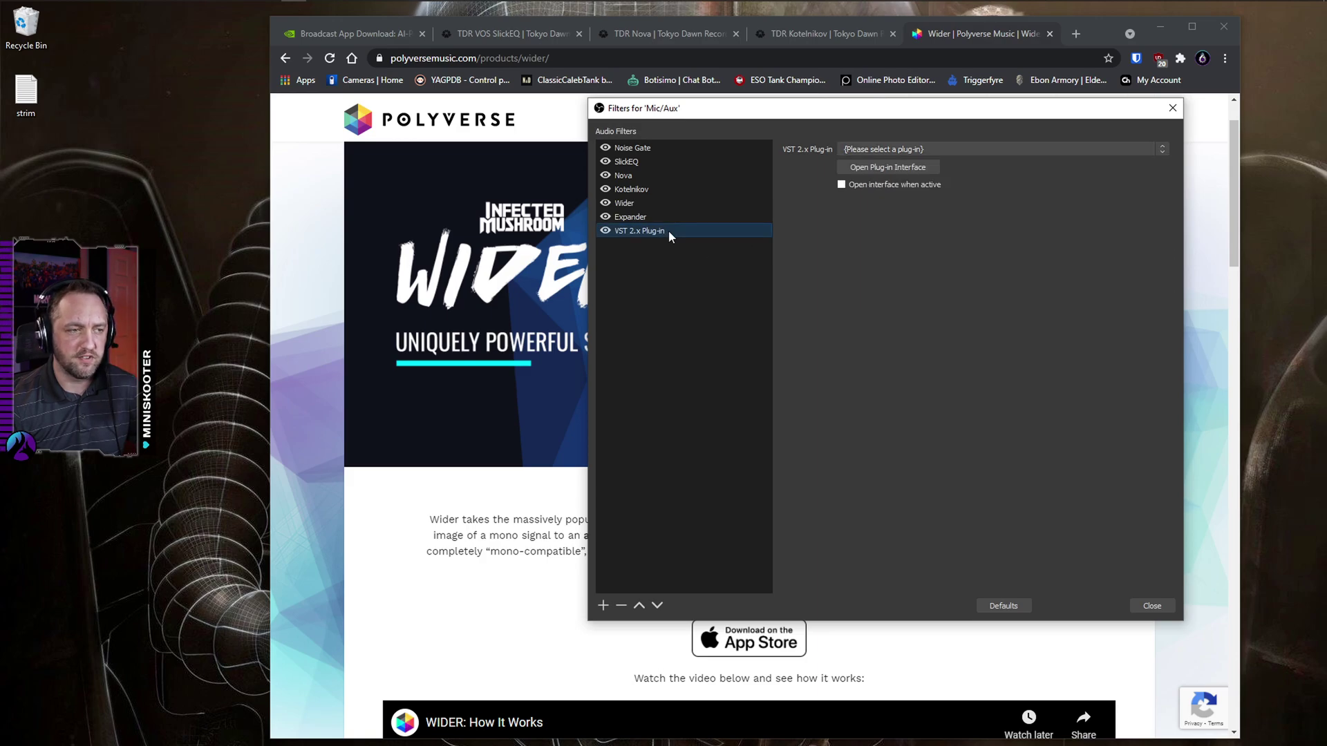
click(620, 606)
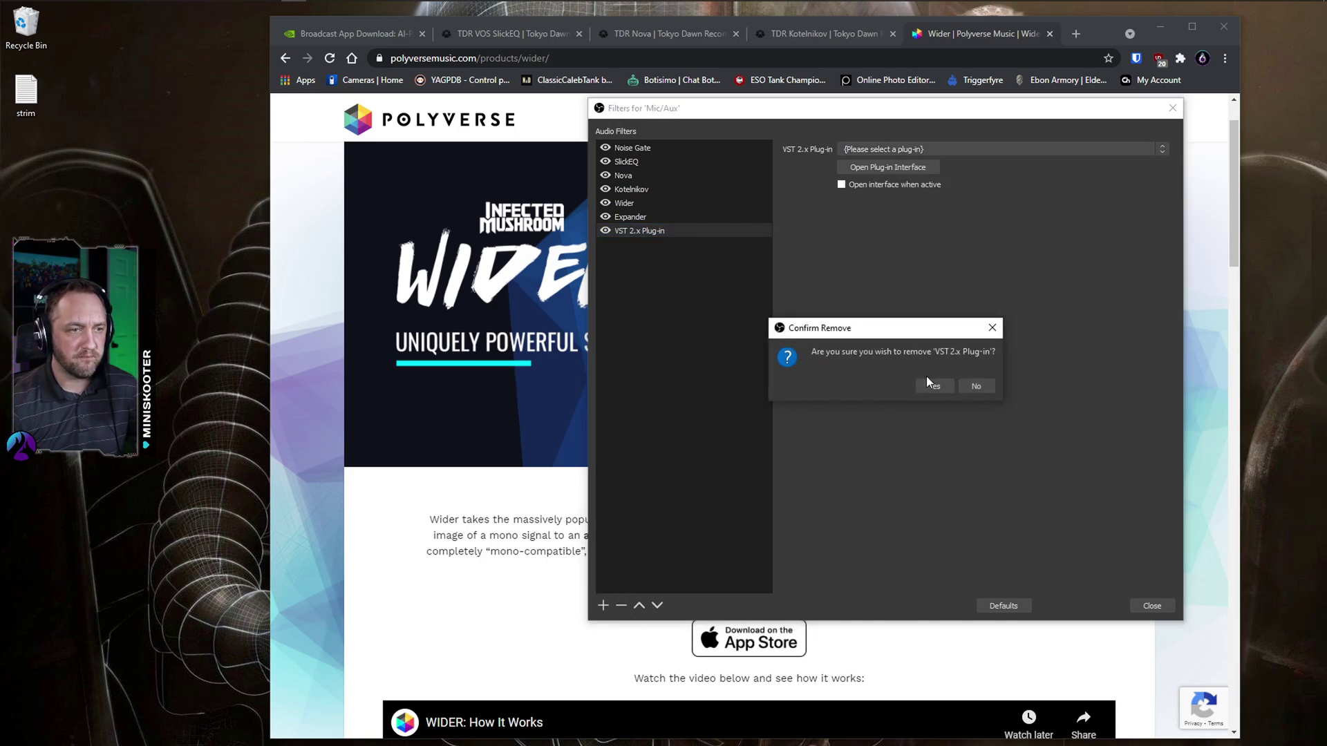
click(926, 384)
Step: Open the SlickEQ filter's plug-in interface, examine its low, mid, high and output settings, and close it
click(645, 160)
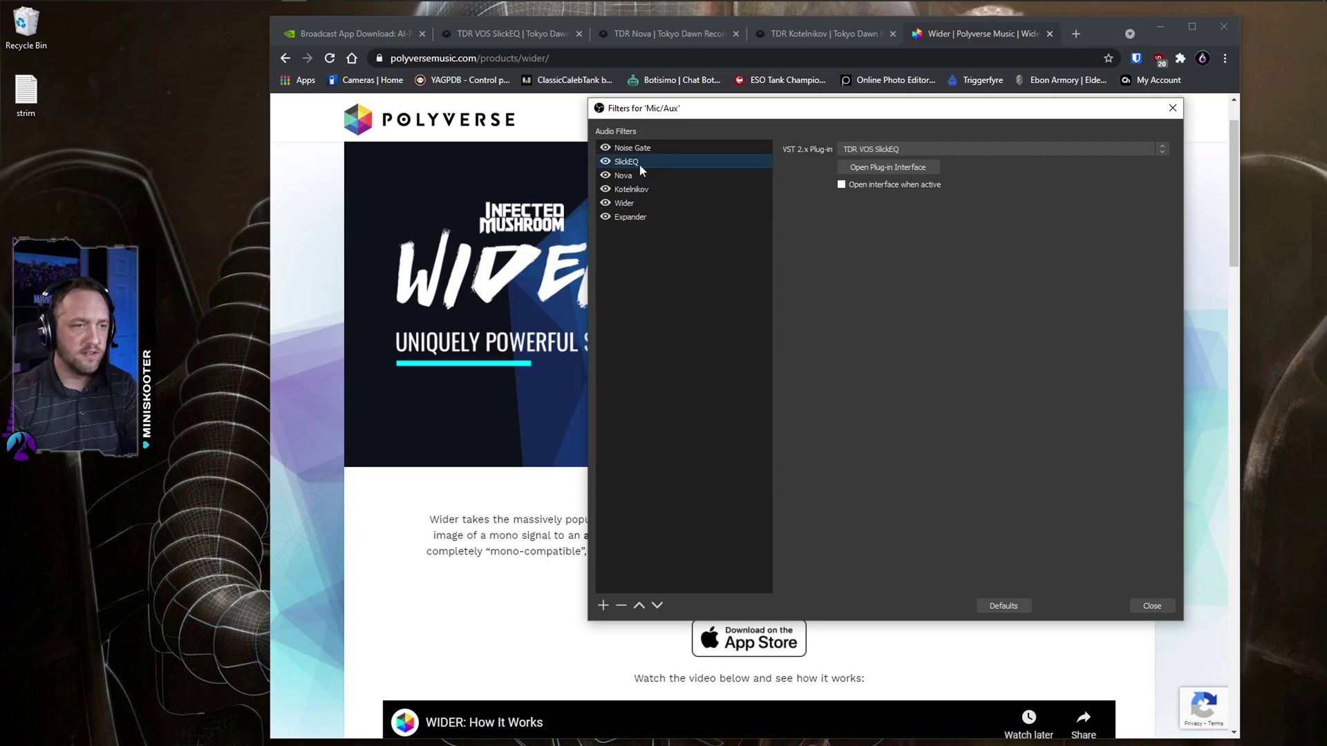
click(926, 168)
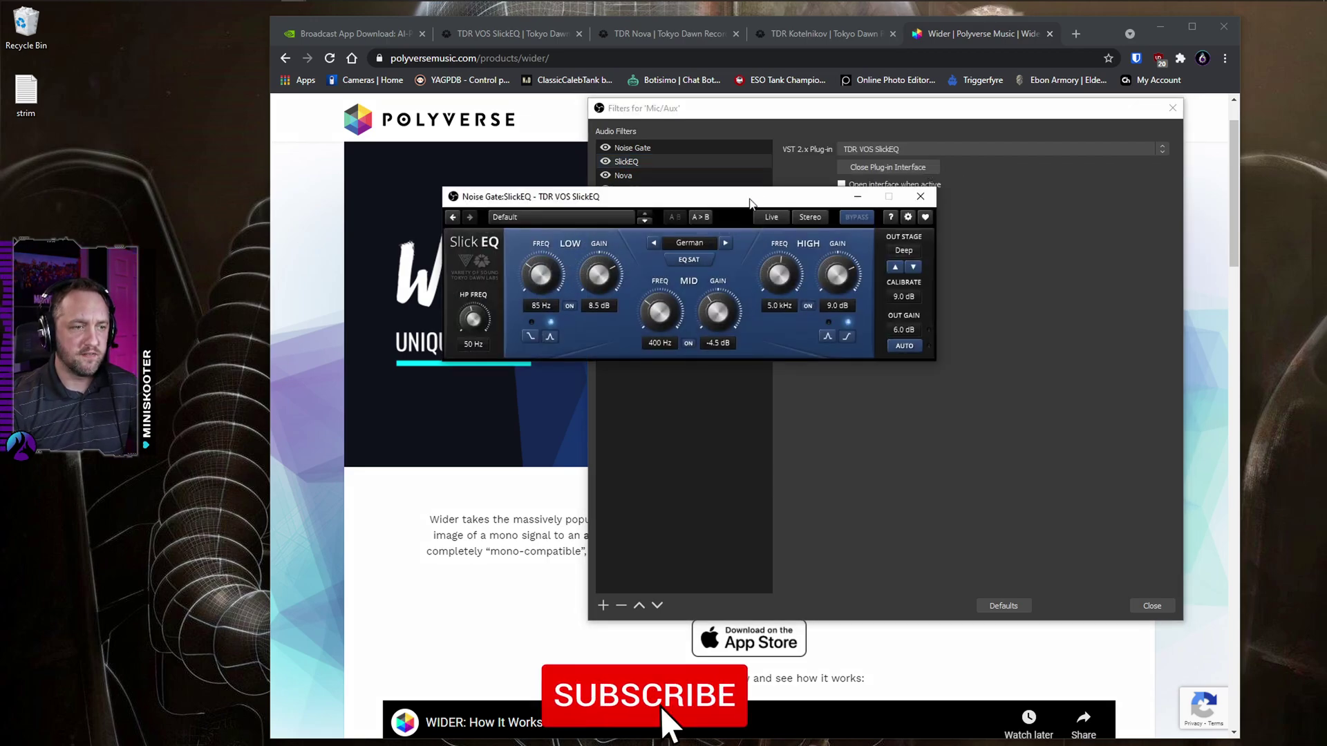
drag(751, 203, 1014, 124)
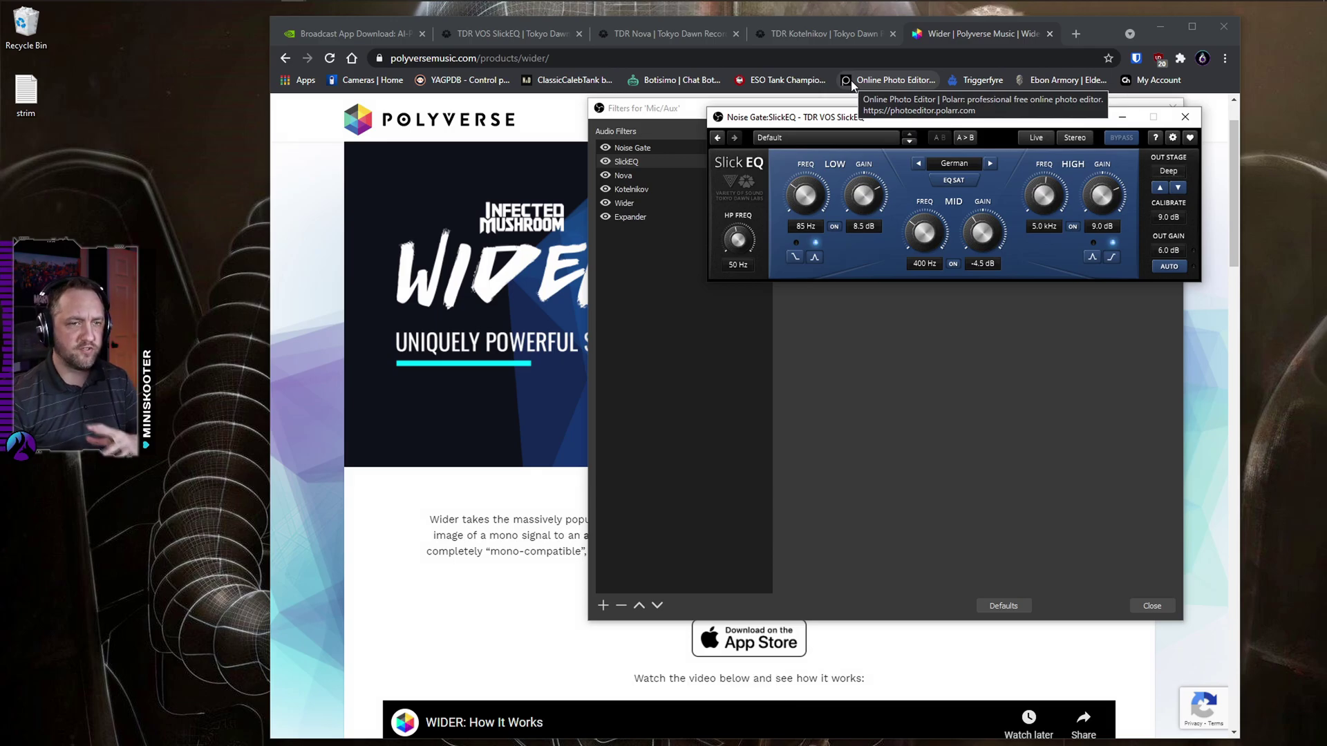
drag(936, 117, 920, 84)
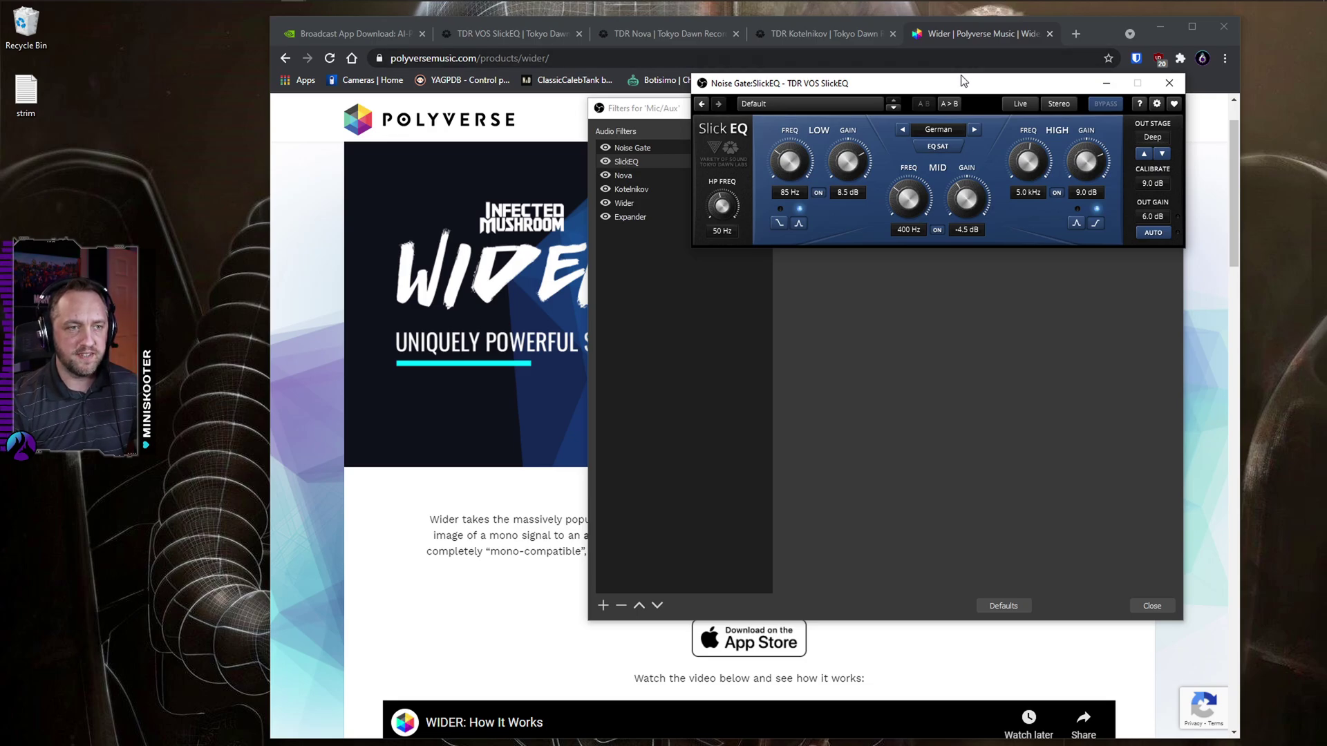
drag(958, 82, 970, 79)
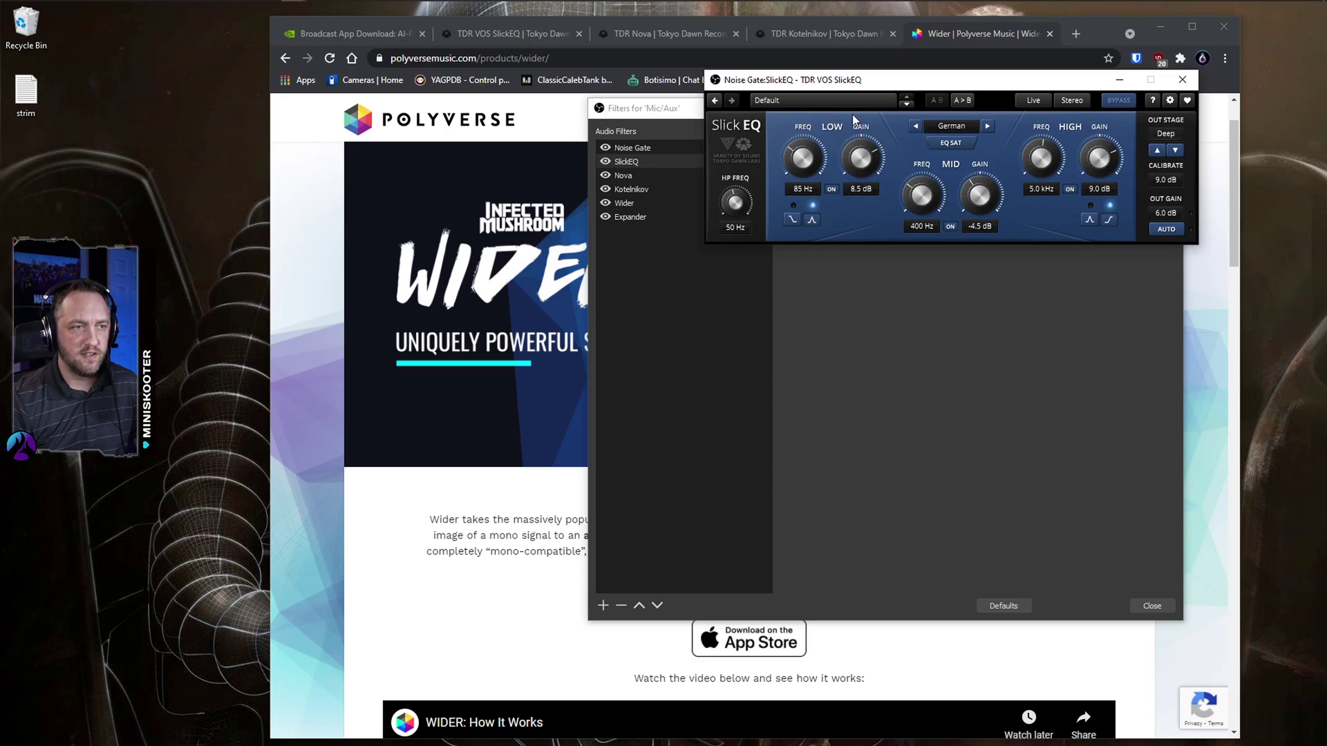
click(1183, 82)
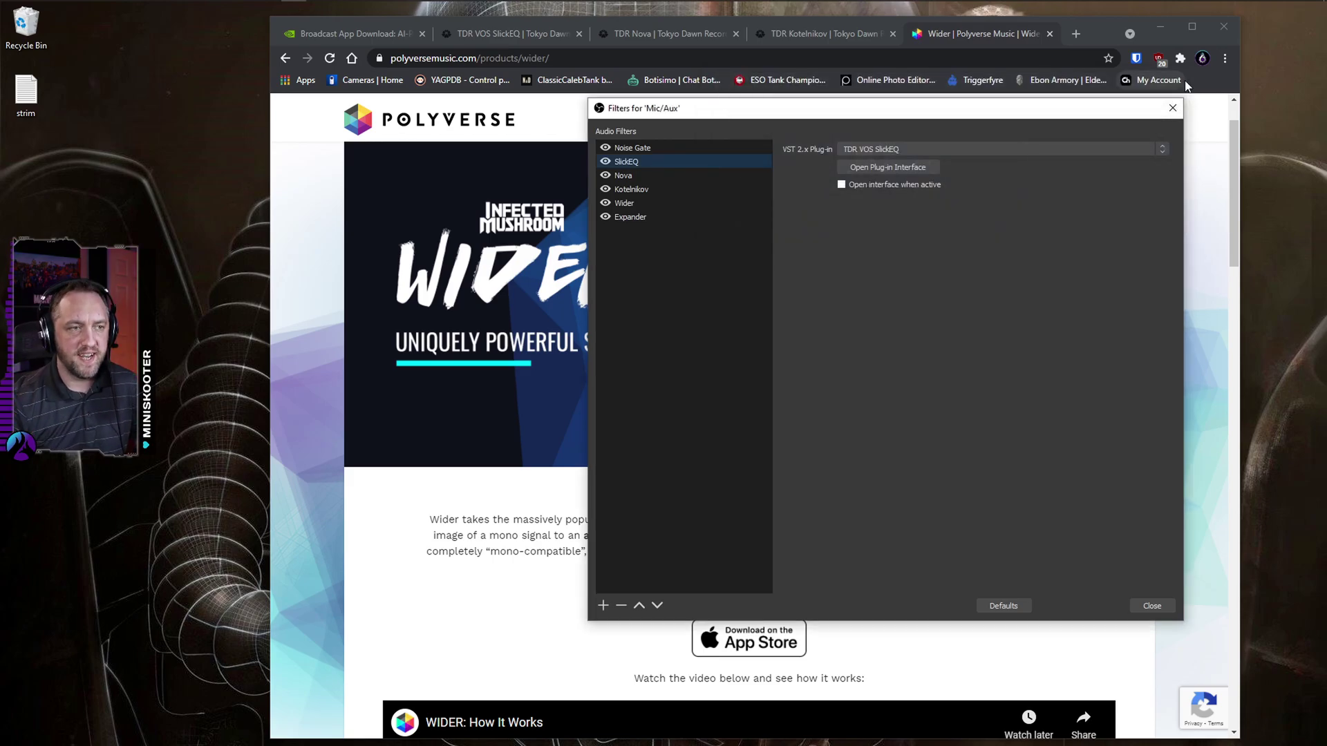
Step: Choose TDR Nova as the VST 2.x plug-in for the Nova filter on Mic/Aux
click(652, 175)
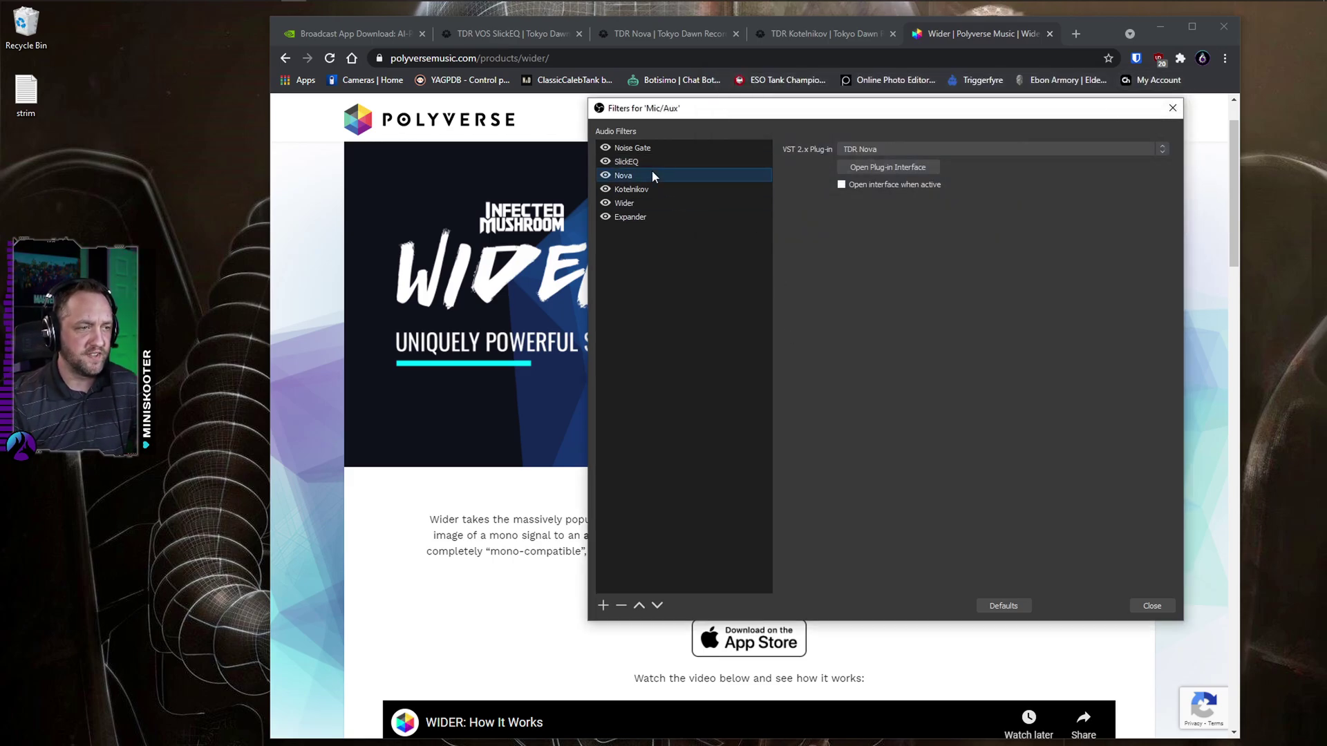
click(601, 604)
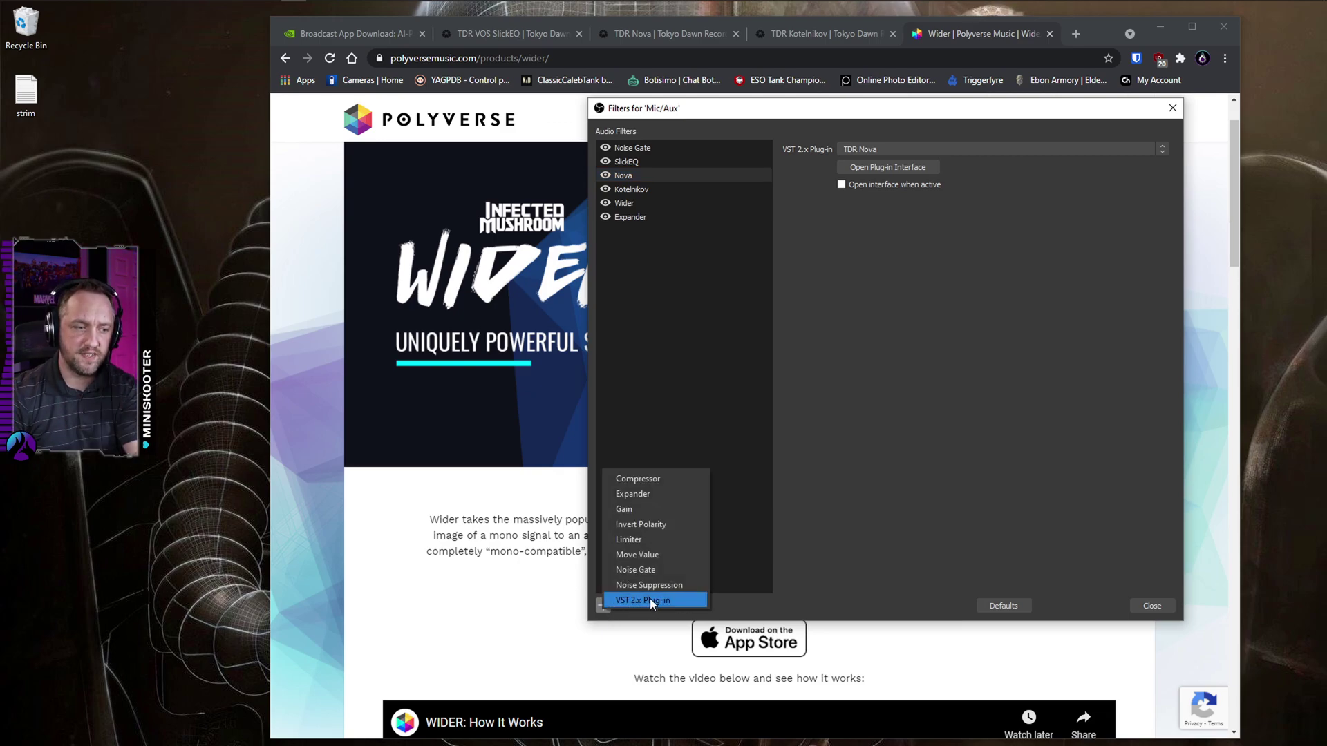
key(Escape)
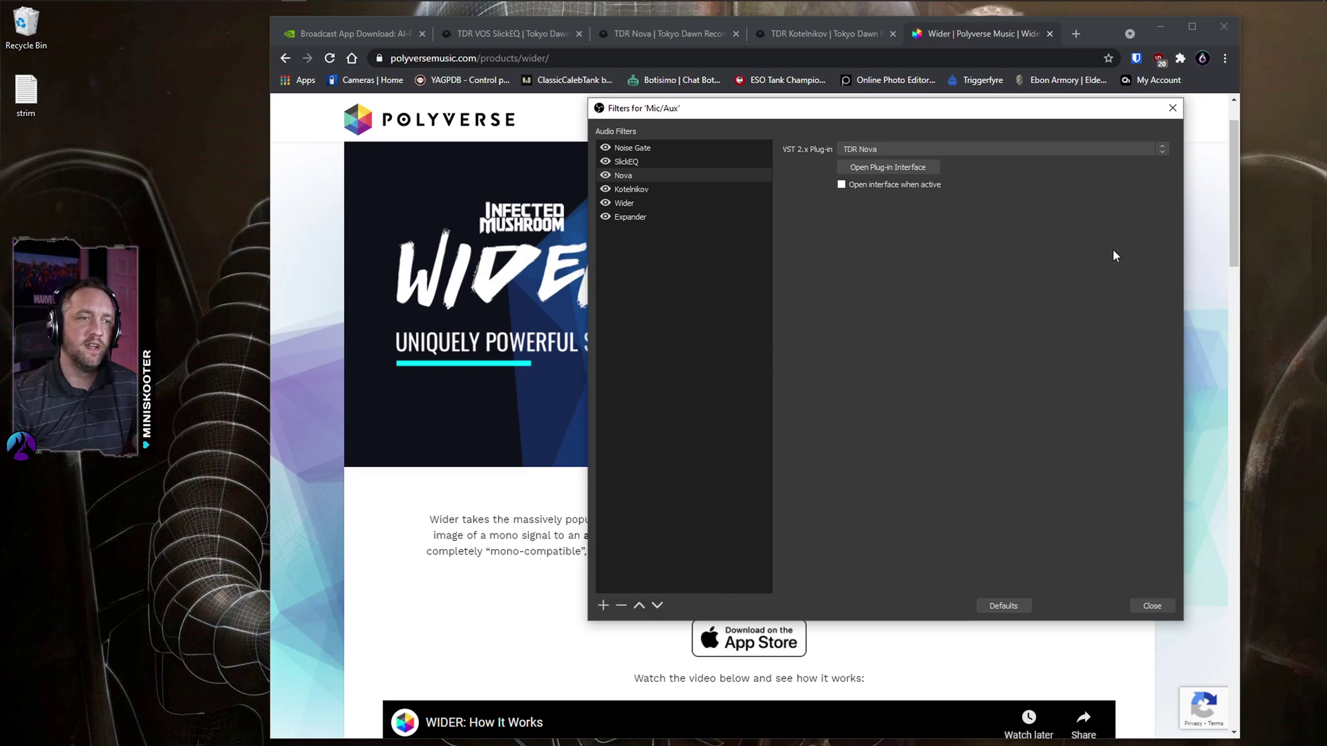
click(1040, 149)
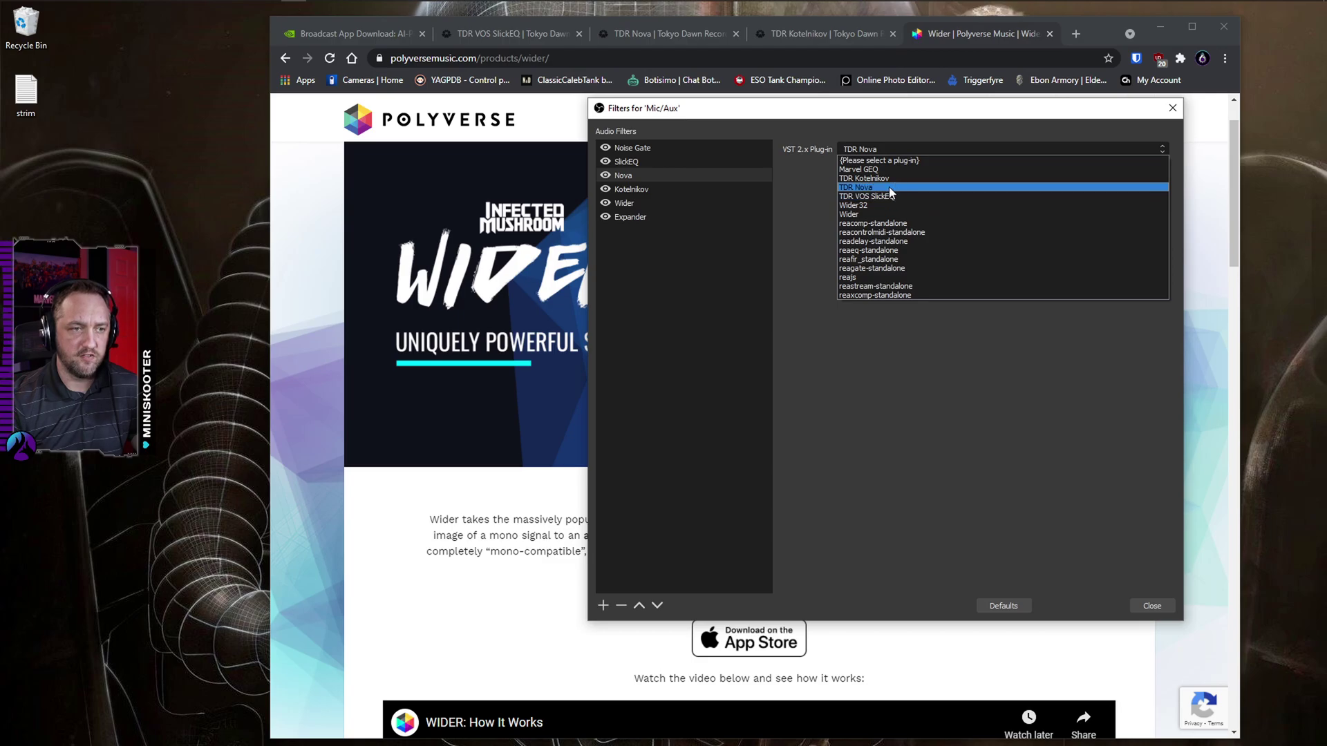
click(888, 187)
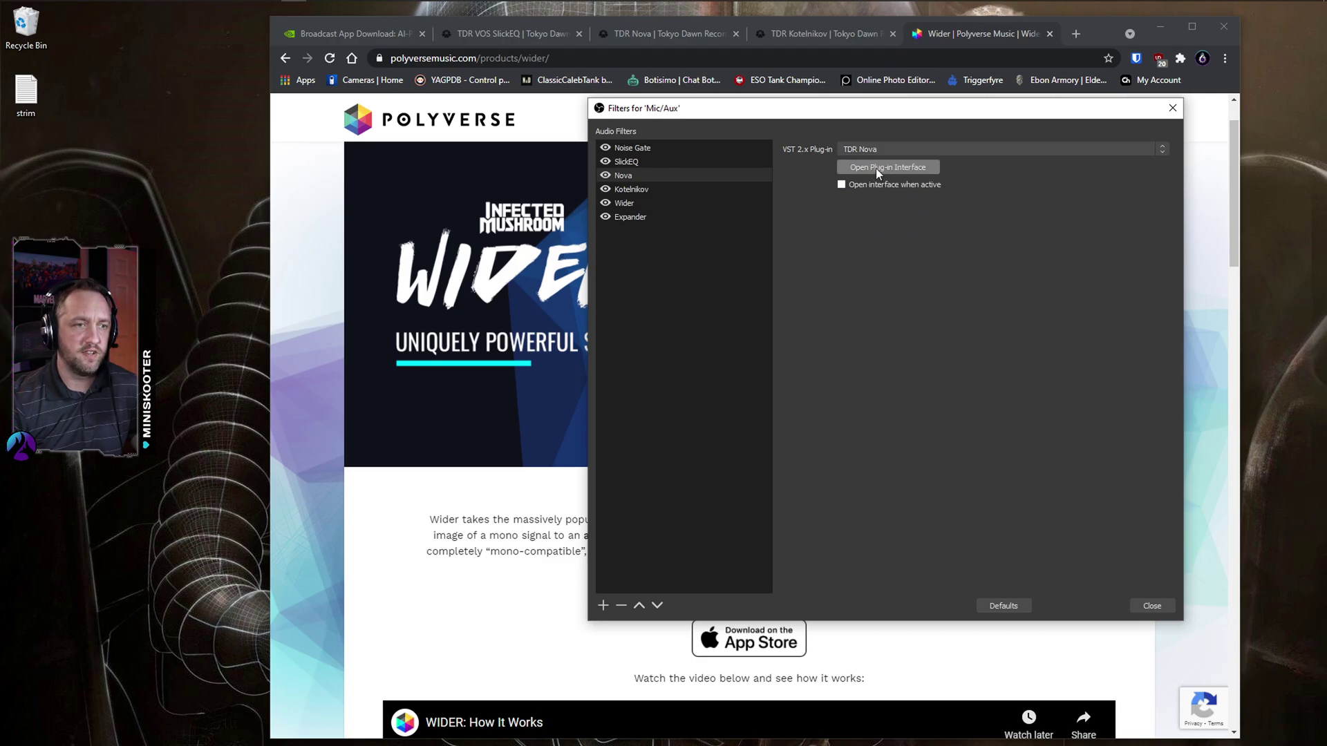
Step: Open the Nova filter's plug-in interface and examine the equalizer settings of bands I and IV
click(876, 168)
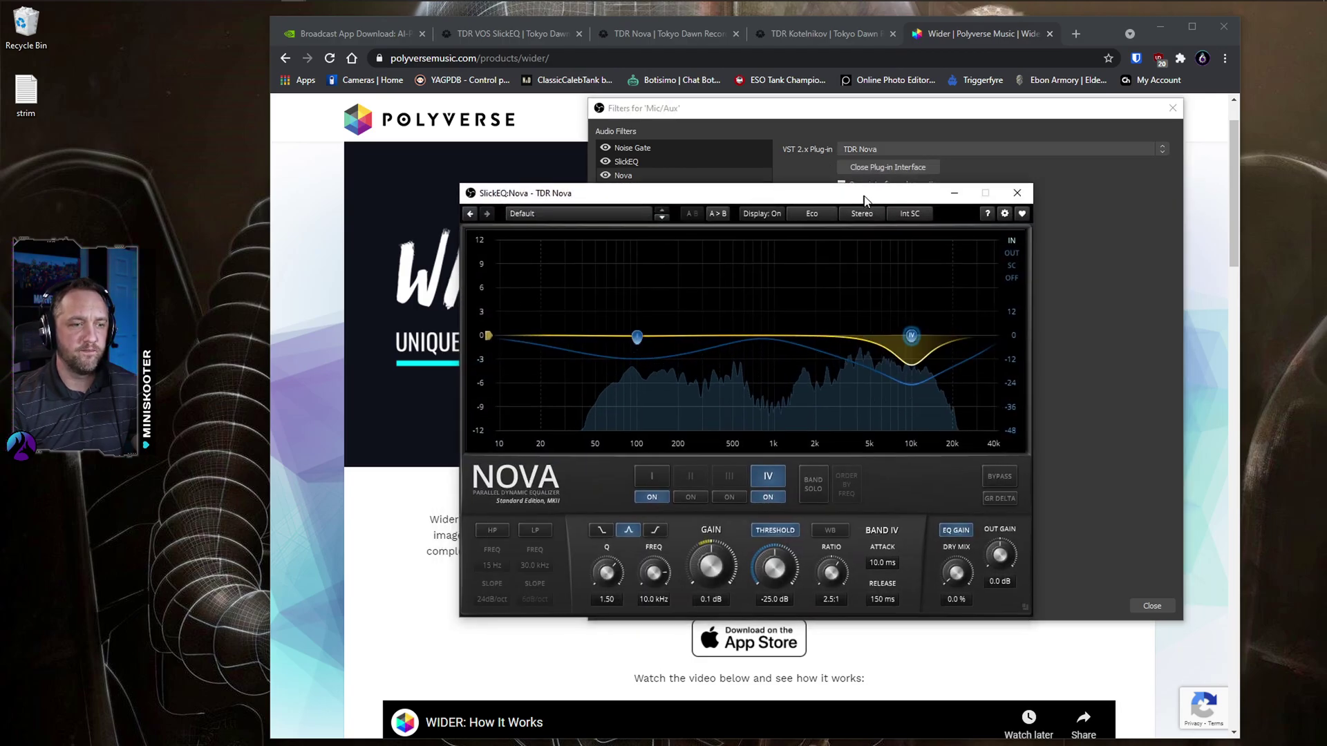
drag(864, 200, 930, 170)
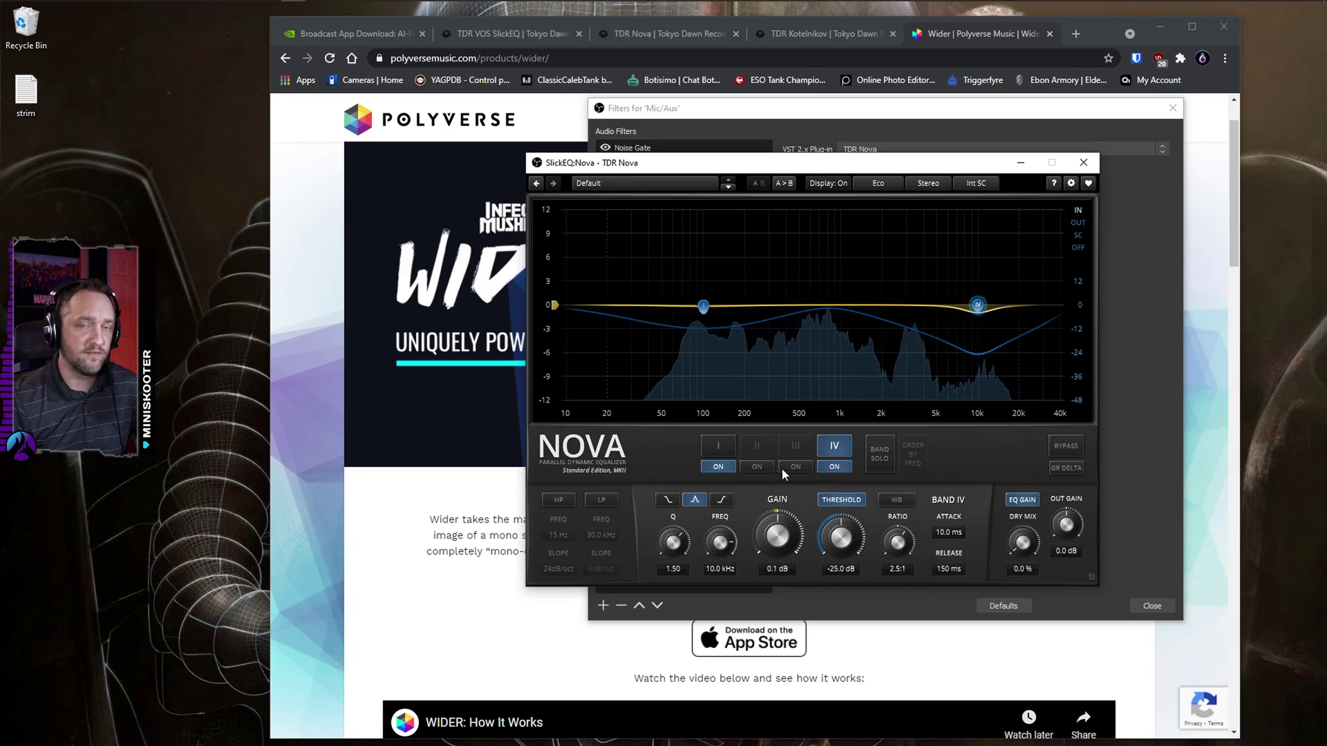
click(720, 448)
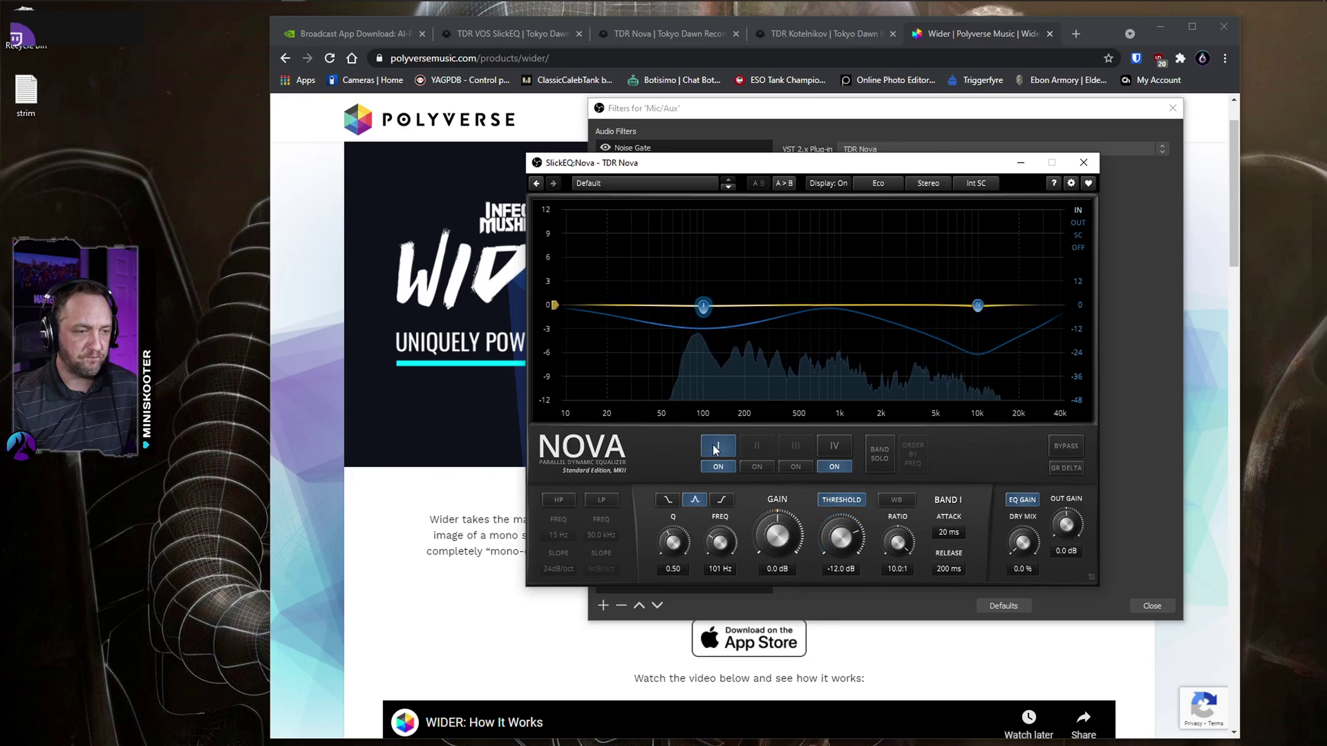
click(834, 448)
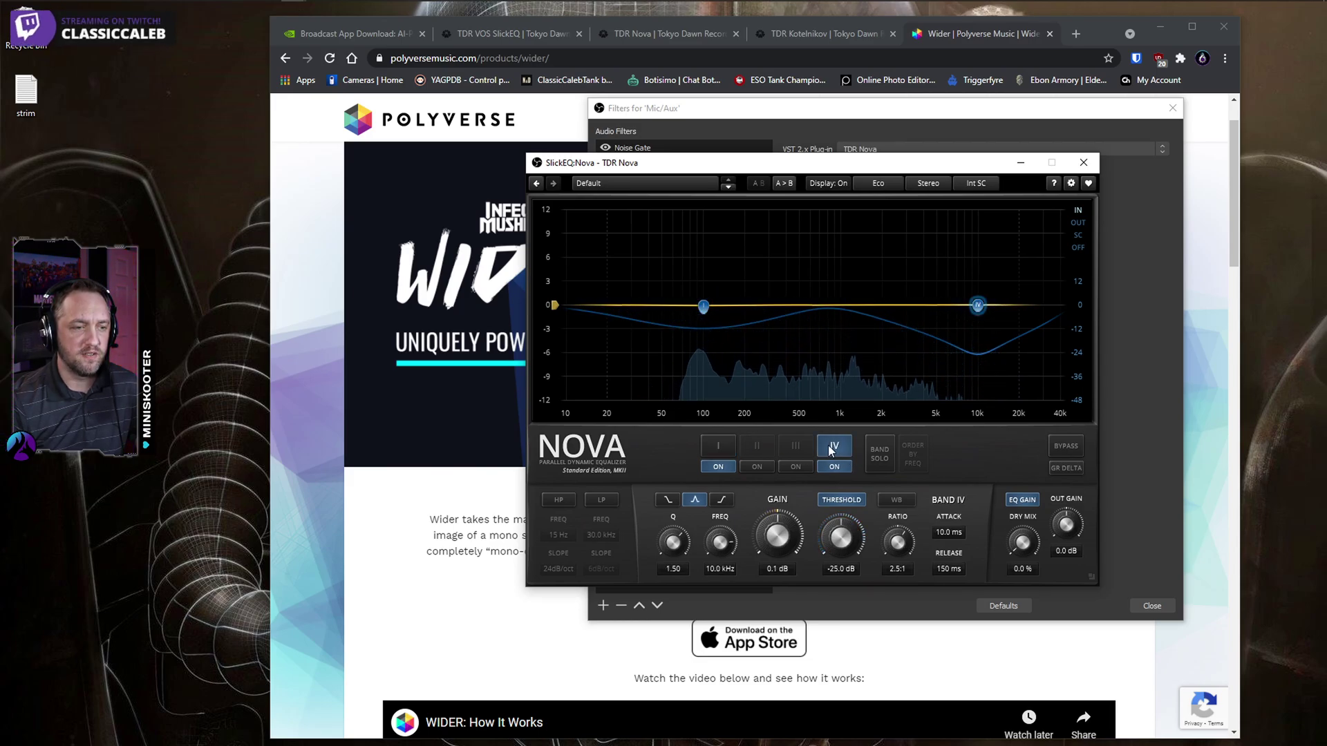
click(718, 446)
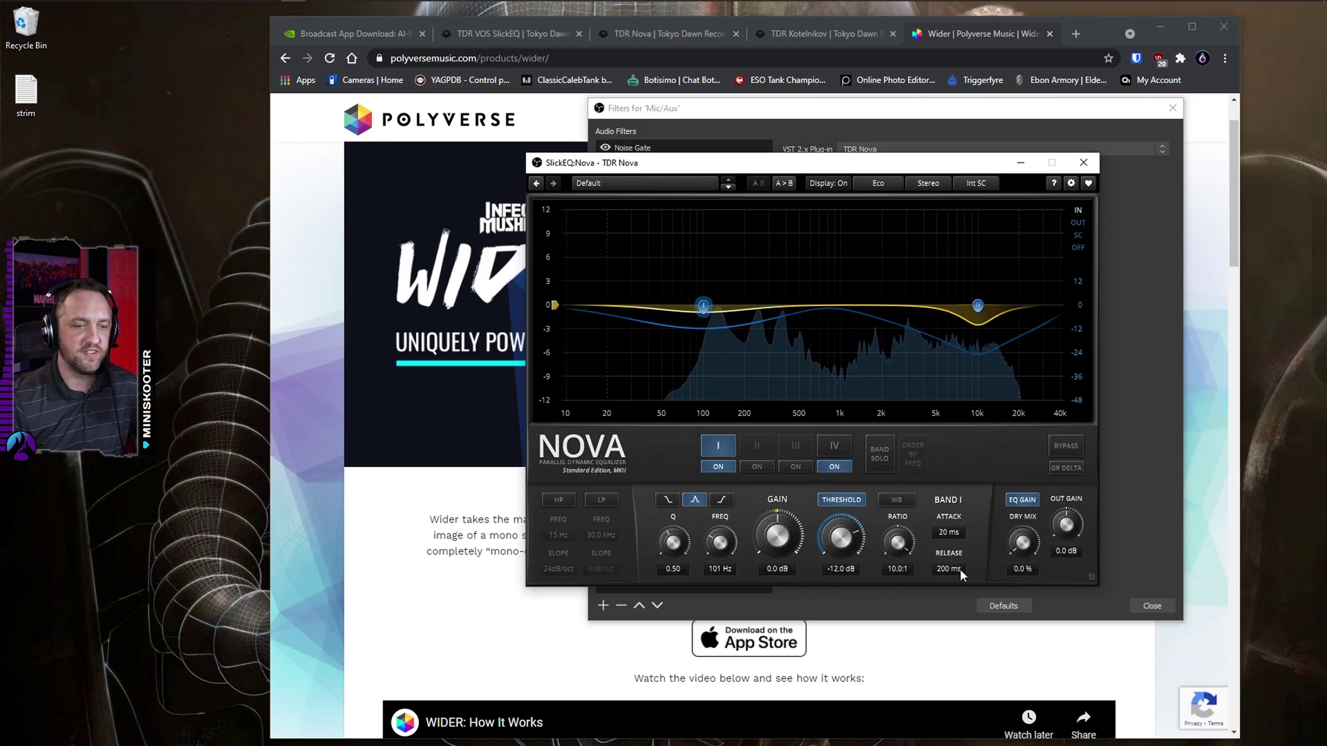
click(838, 448)
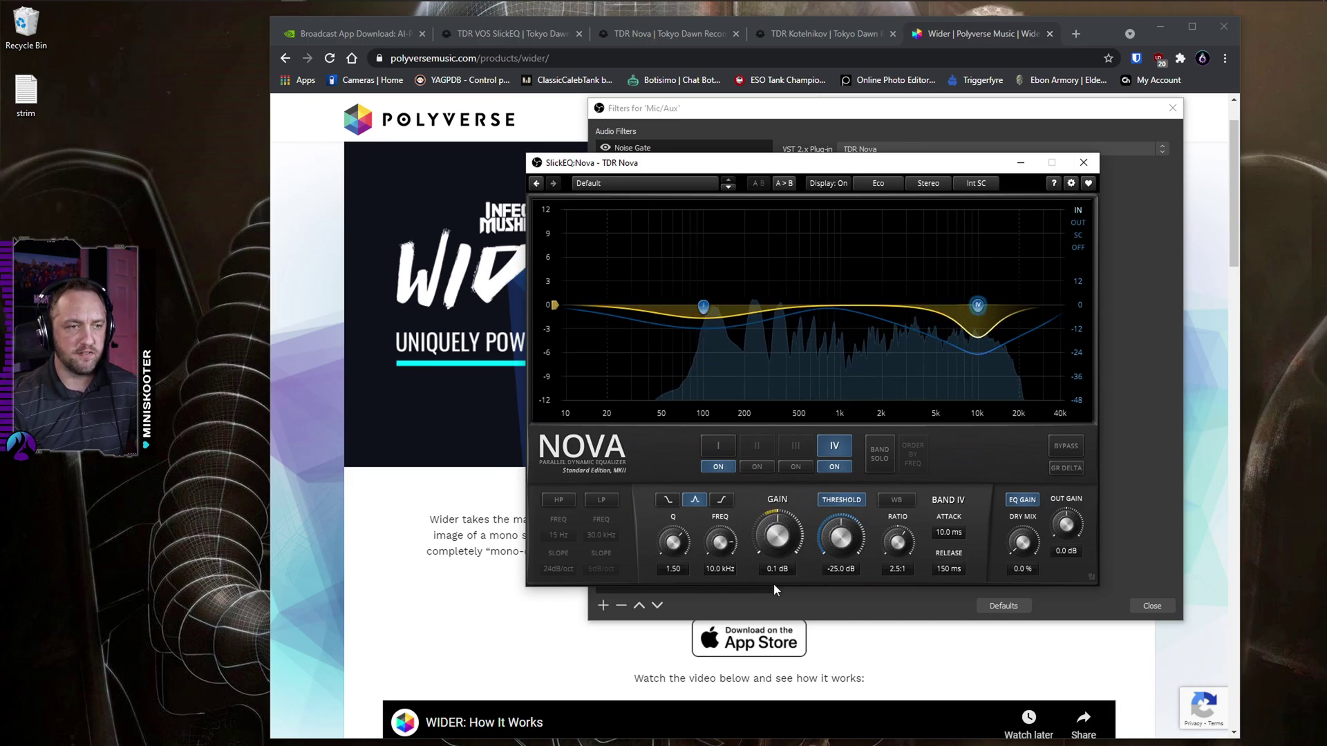
drag(878, 163, 901, 77)
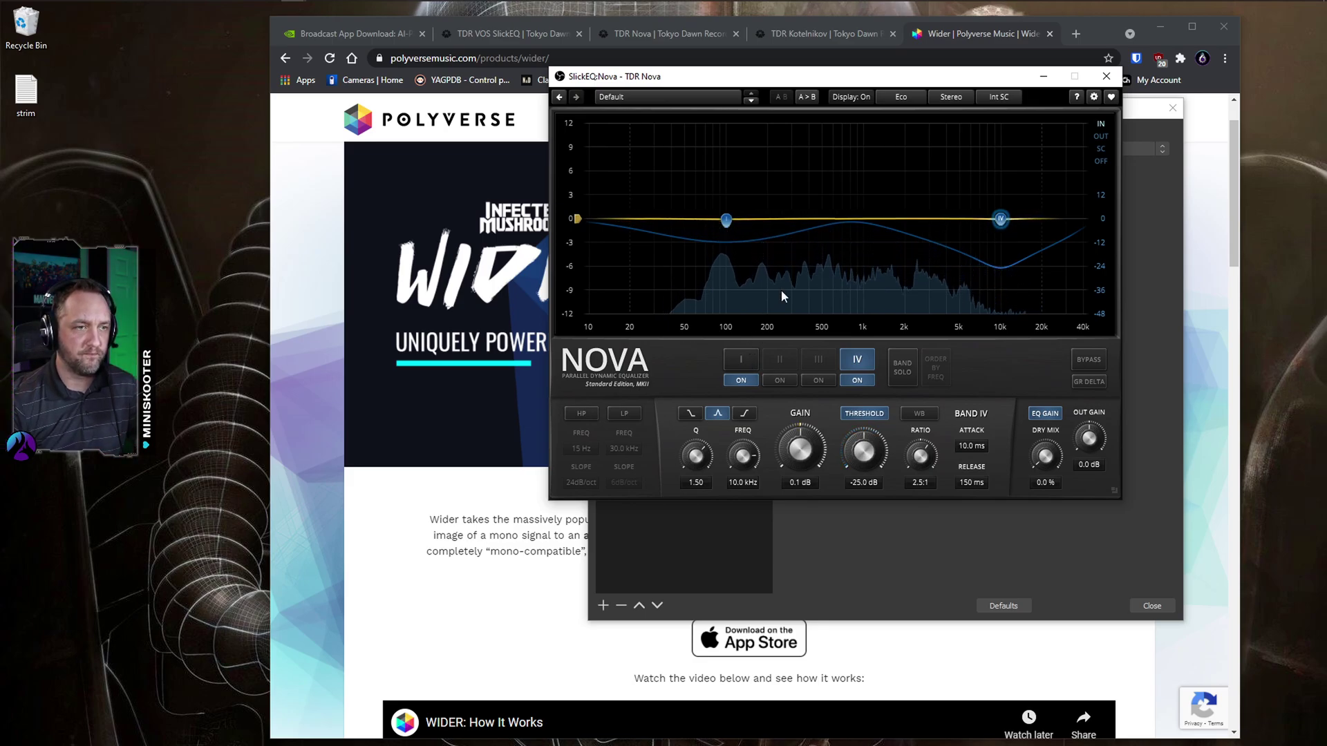
Step: Check the processing quality options in TDR Nova, leave them unchanged, and close the plug-in interface
click(902, 100)
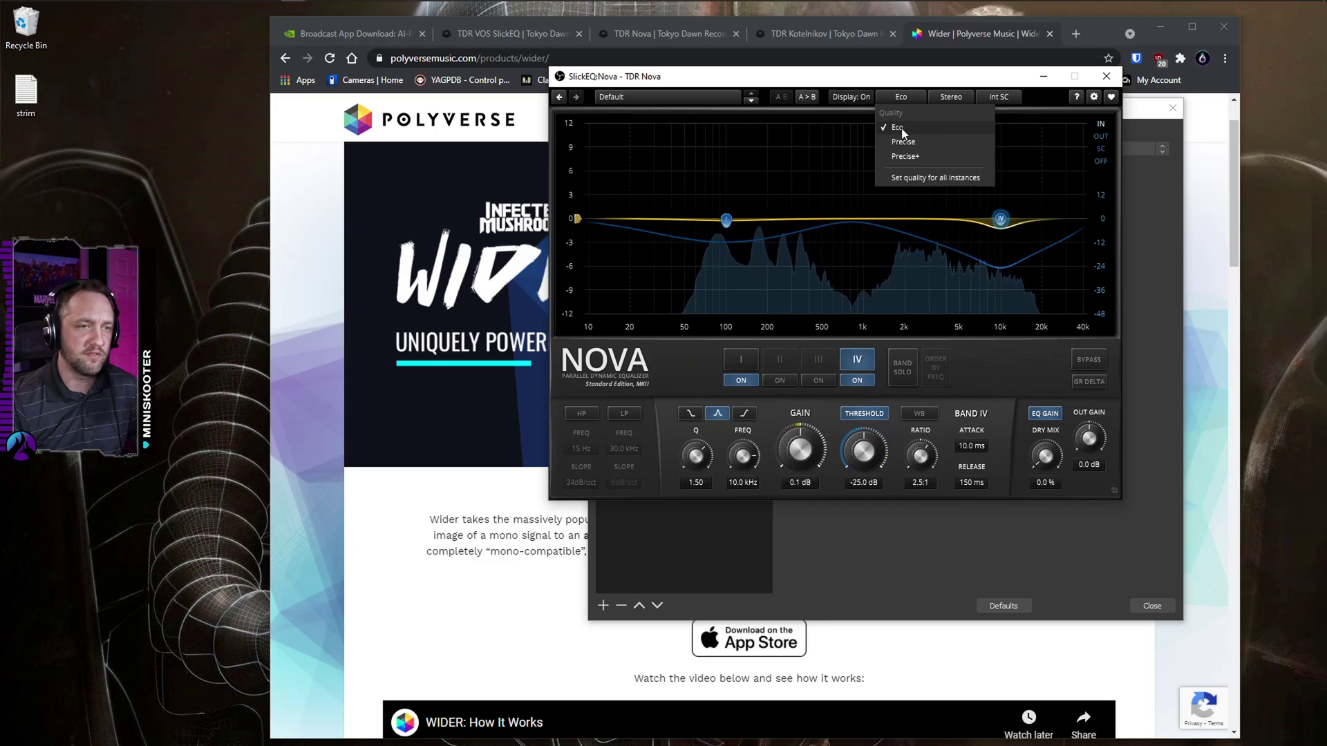
click(903, 99)
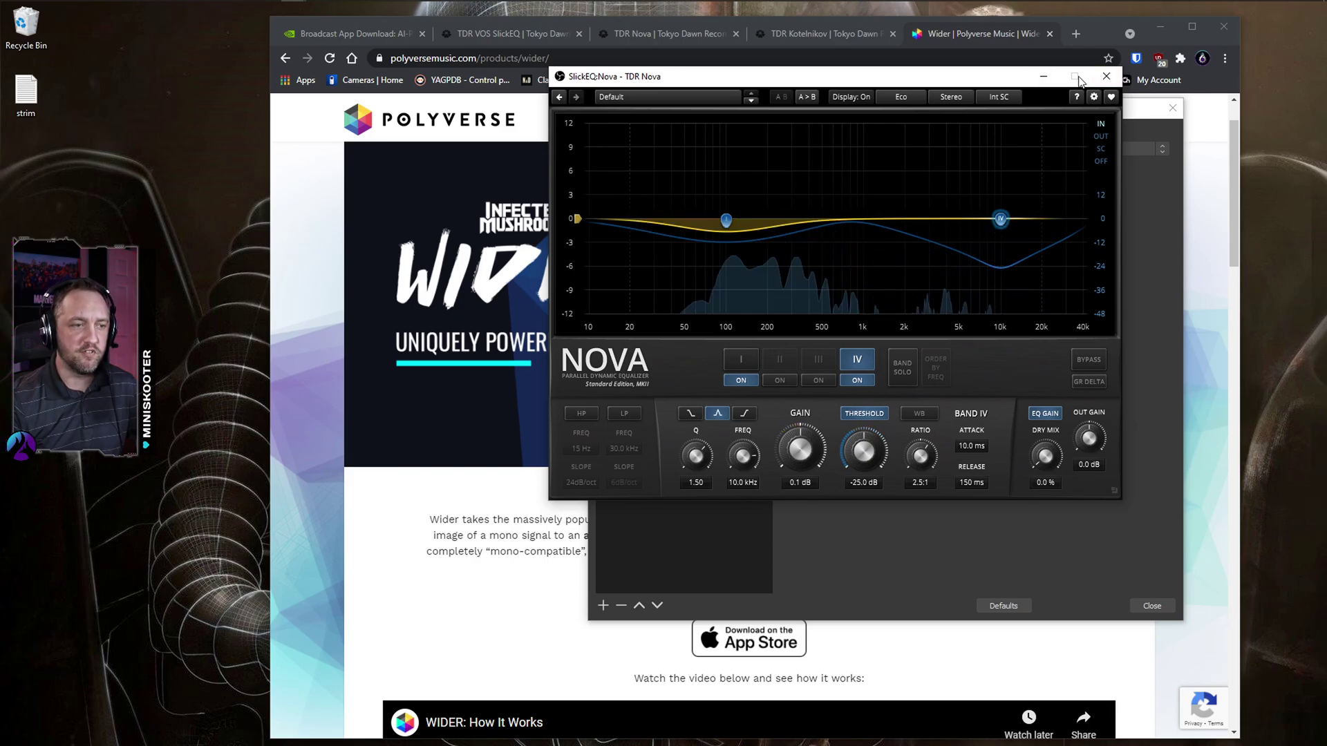
click(1107, 76)
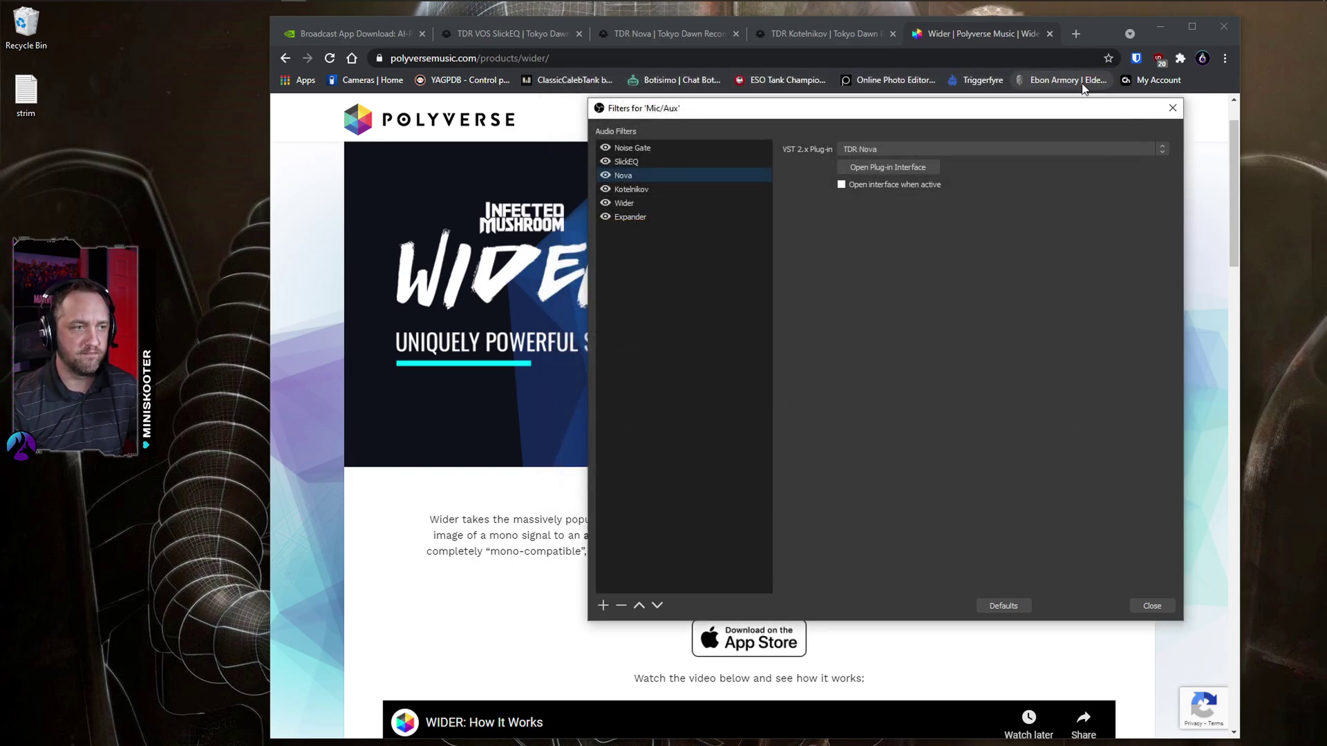
Step: Select the Kotelnikov filter on Mic/Aux, review the addable filter types and VST plug-ins, and open its plug-in interface
click(649, 192)
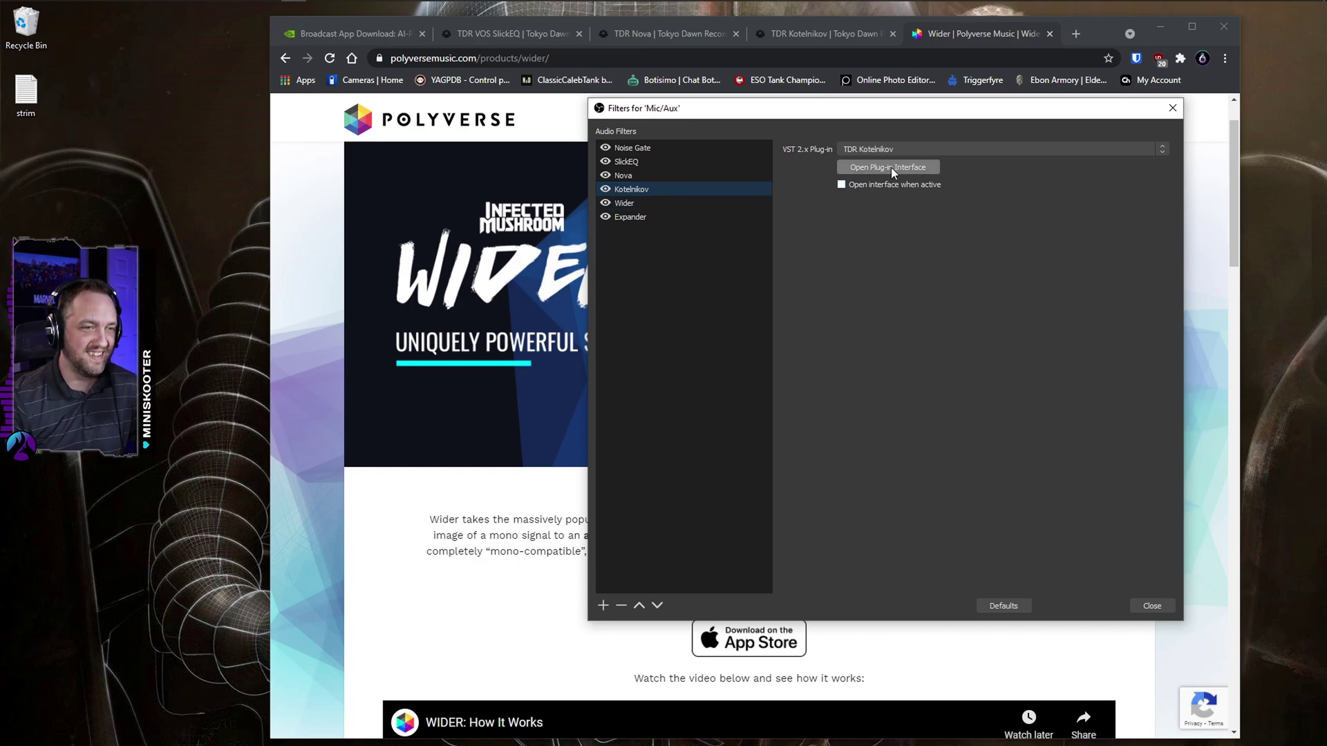
click(603, 605)
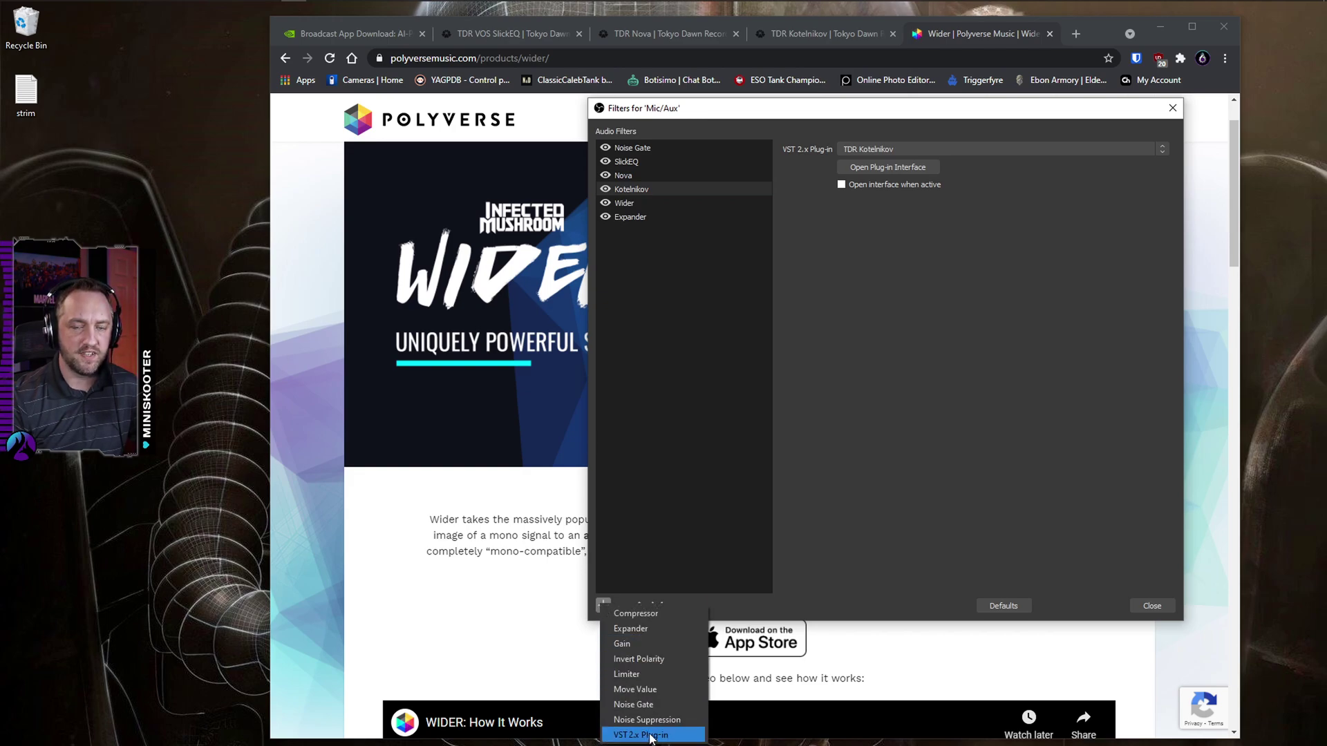
click(972, 149)
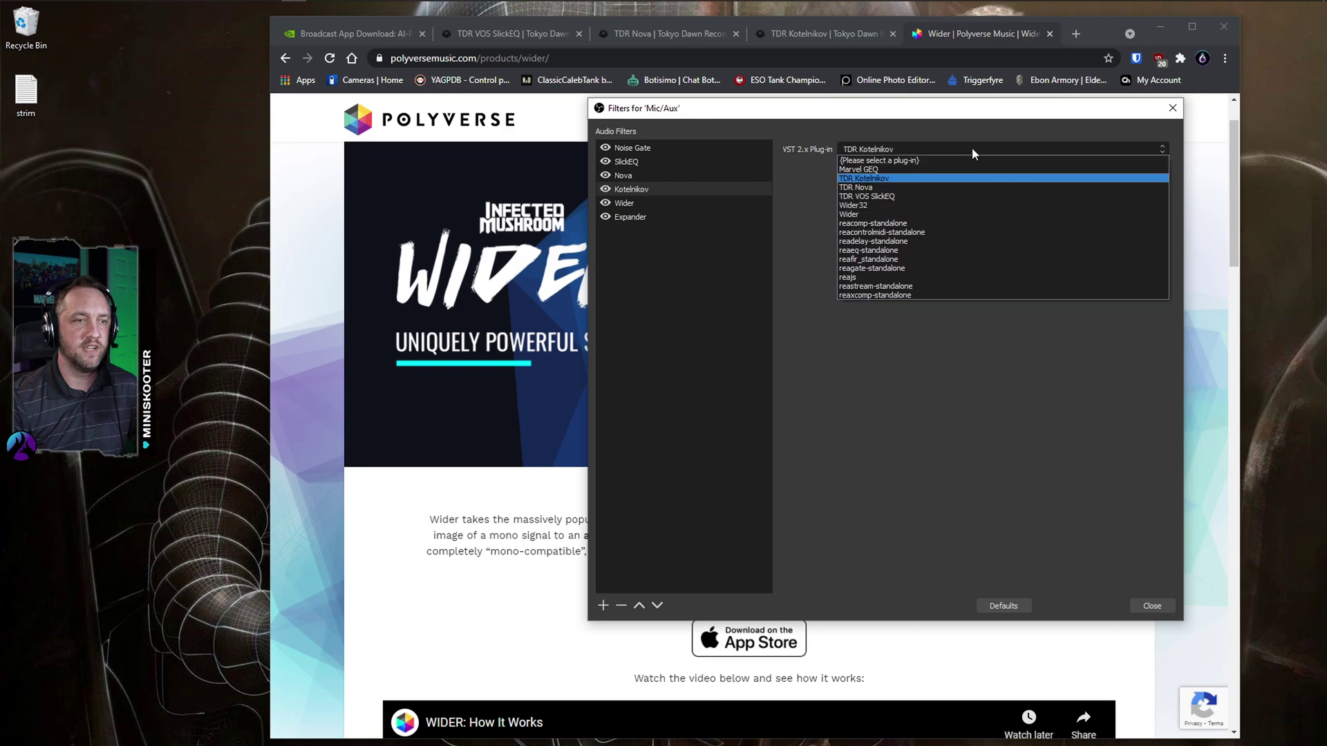
click(794, 174)
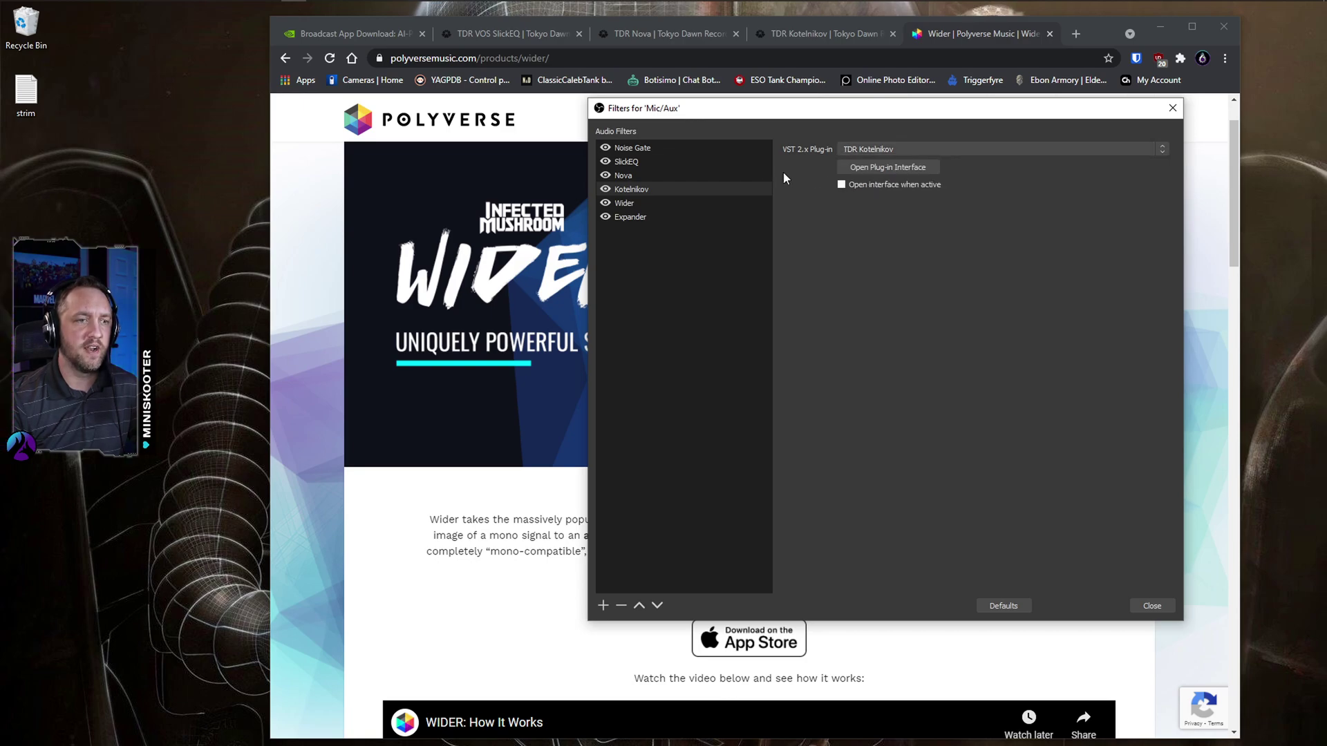
click(887, 169)
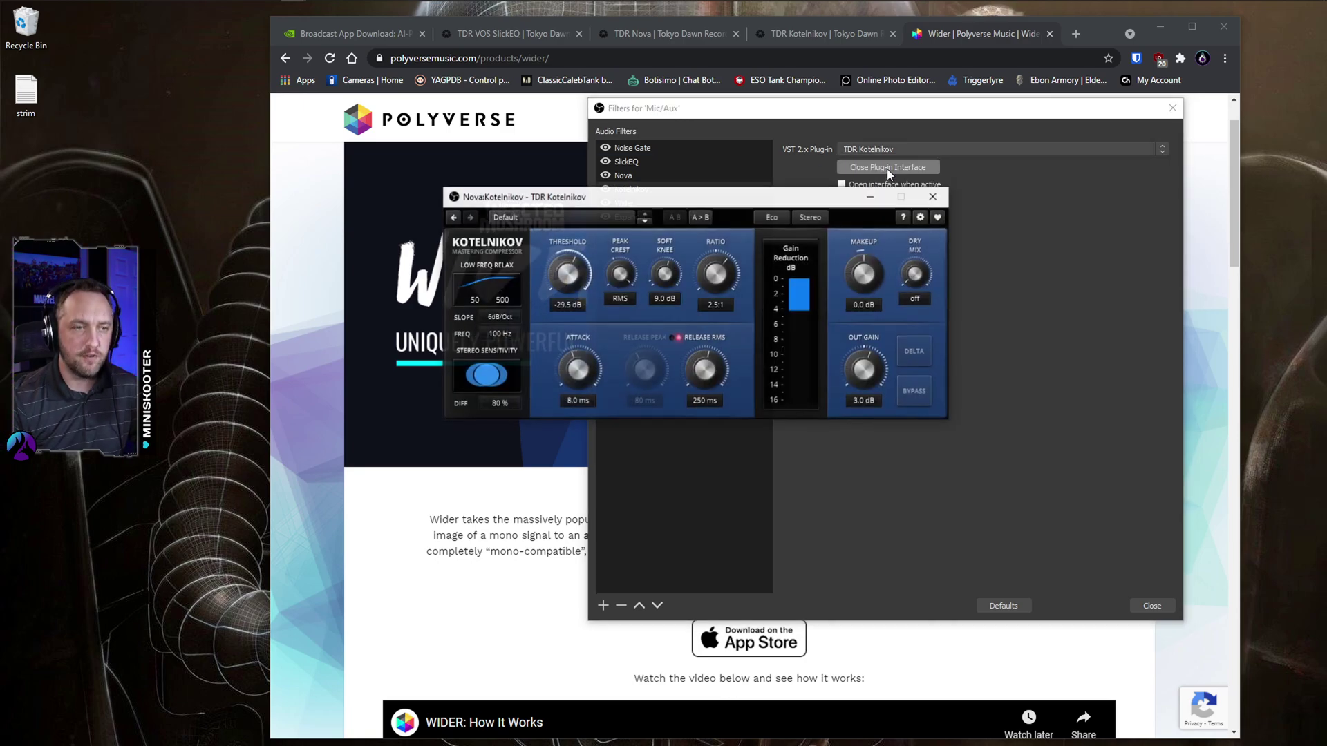
drag(764, 201, 991, 175)
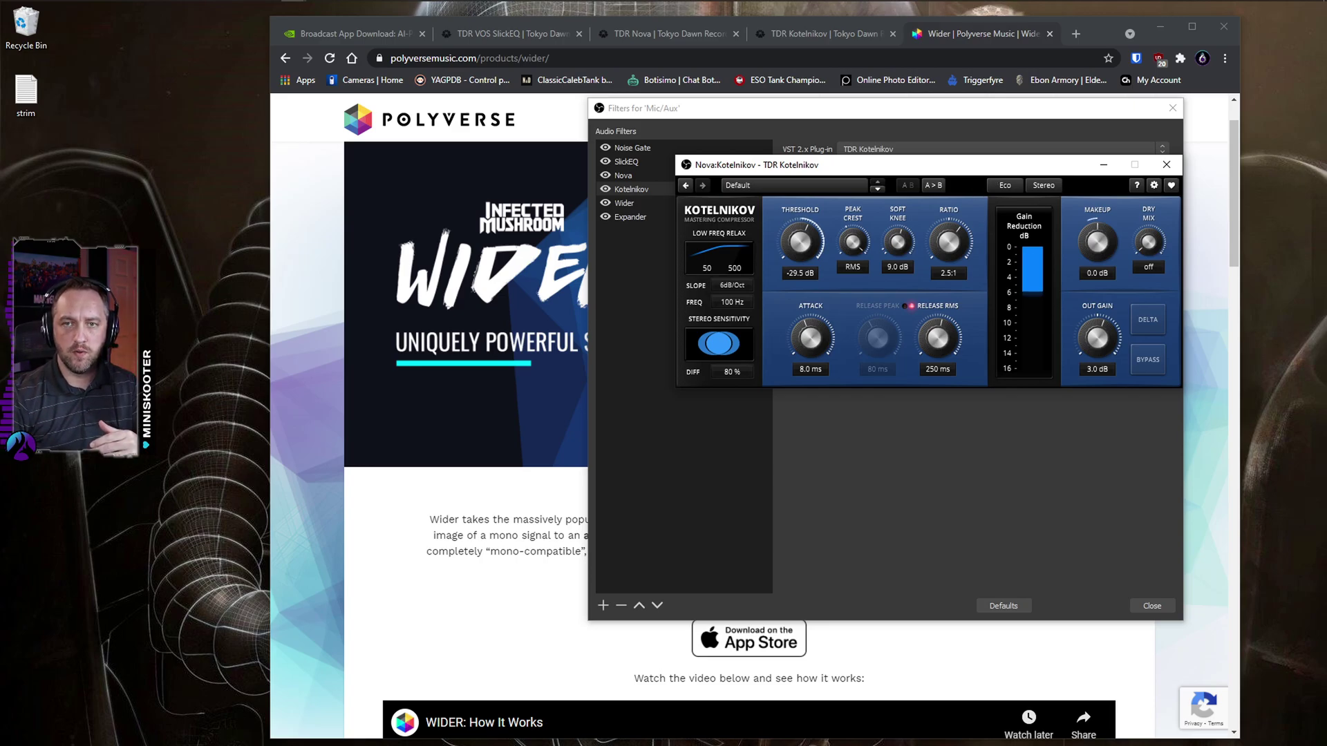
Step: Close the Mic/Aux filters, examine the Mic/Aux level in the OBS audio mixer, and return to the plug-in windows
drag(1326, 31, 460, 0)
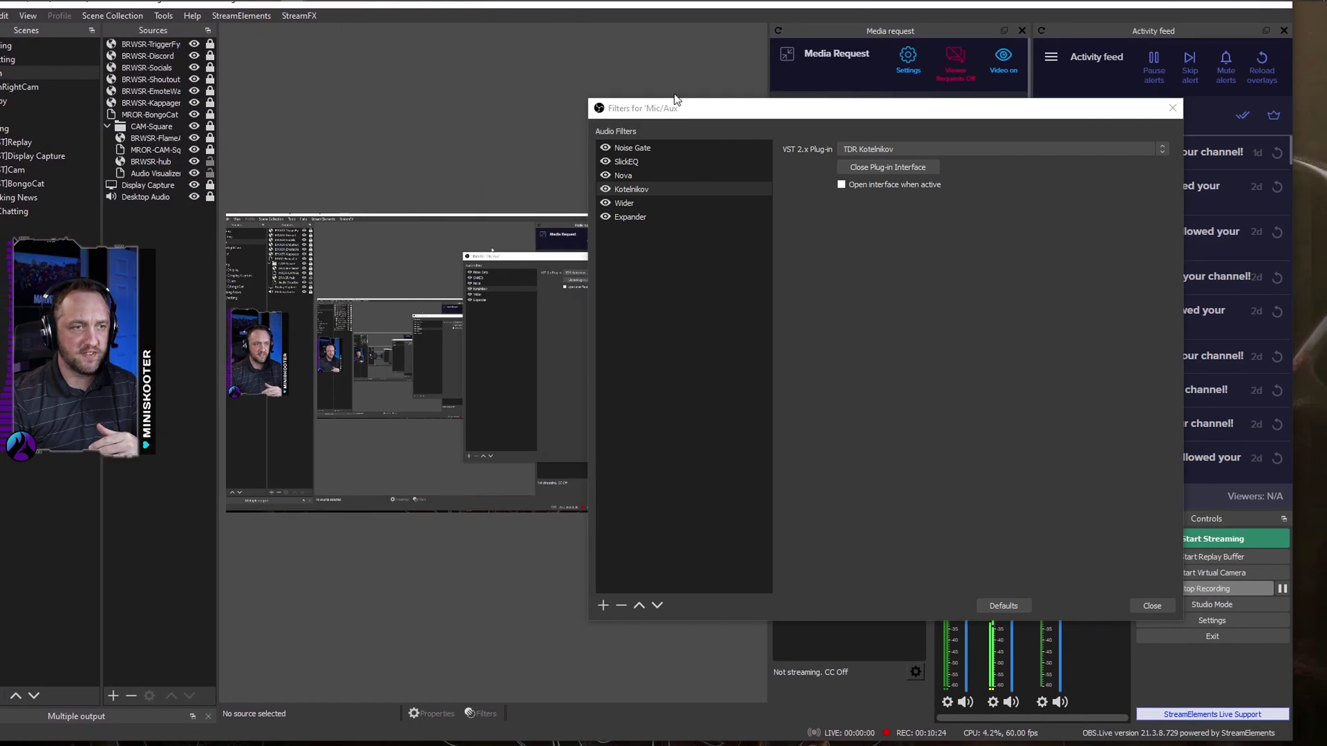
key(Escape)
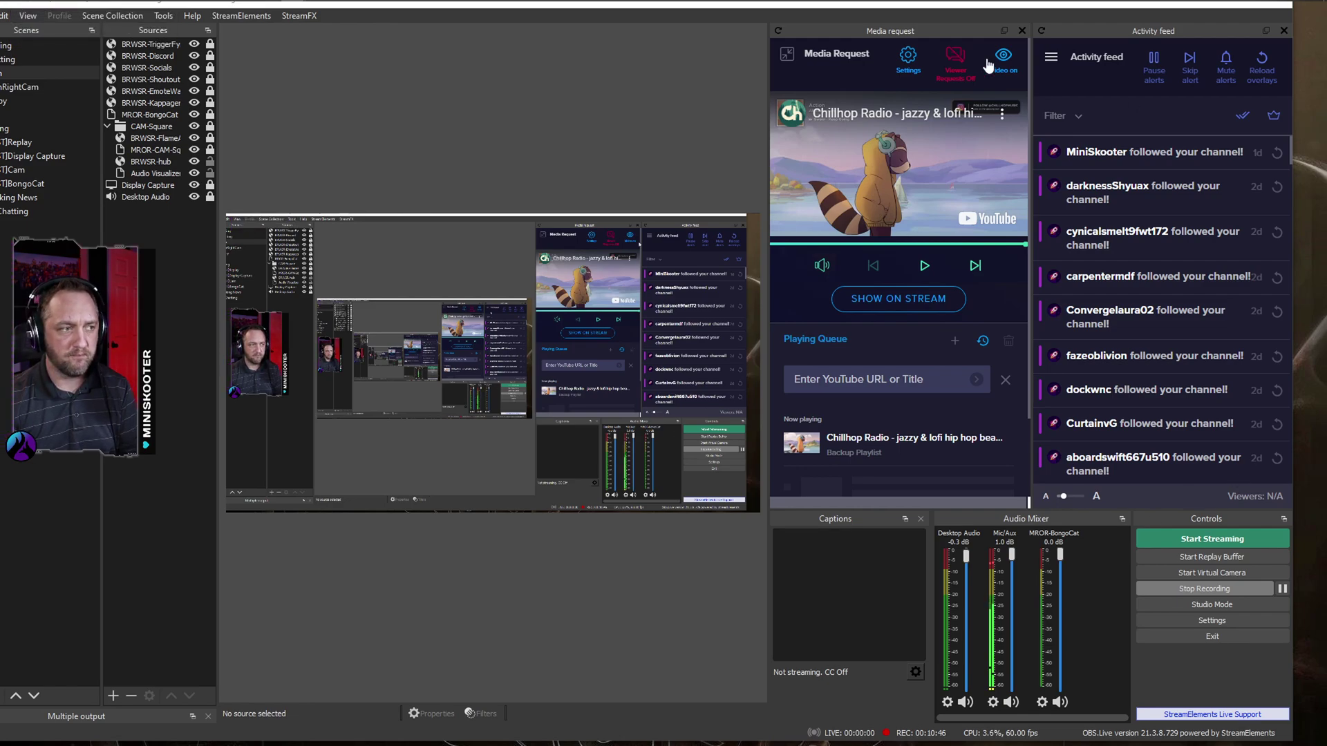
key(alt+Tab)
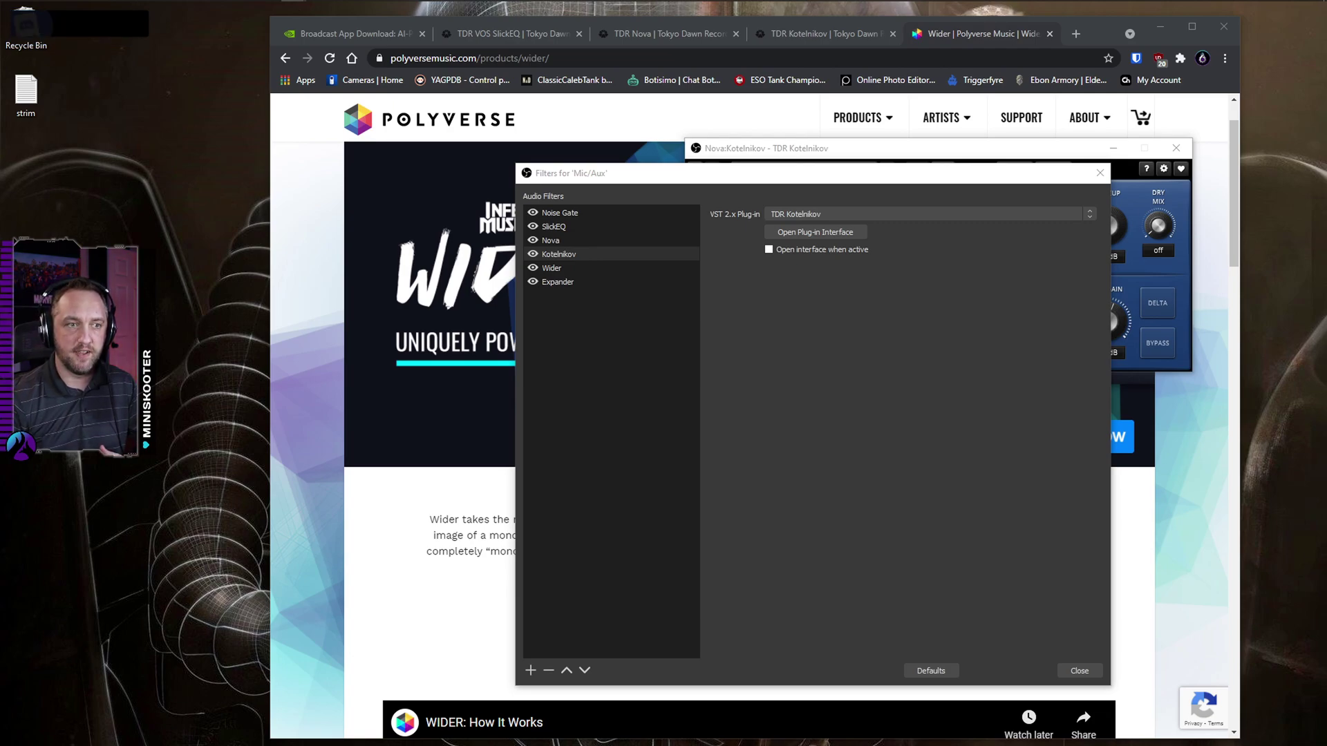
Step: Check the quality options in TDR Kotelnikov, set its threshold to -29.1 dB, and close the plug-in interface
drag(1043, 152, 1036, 141)
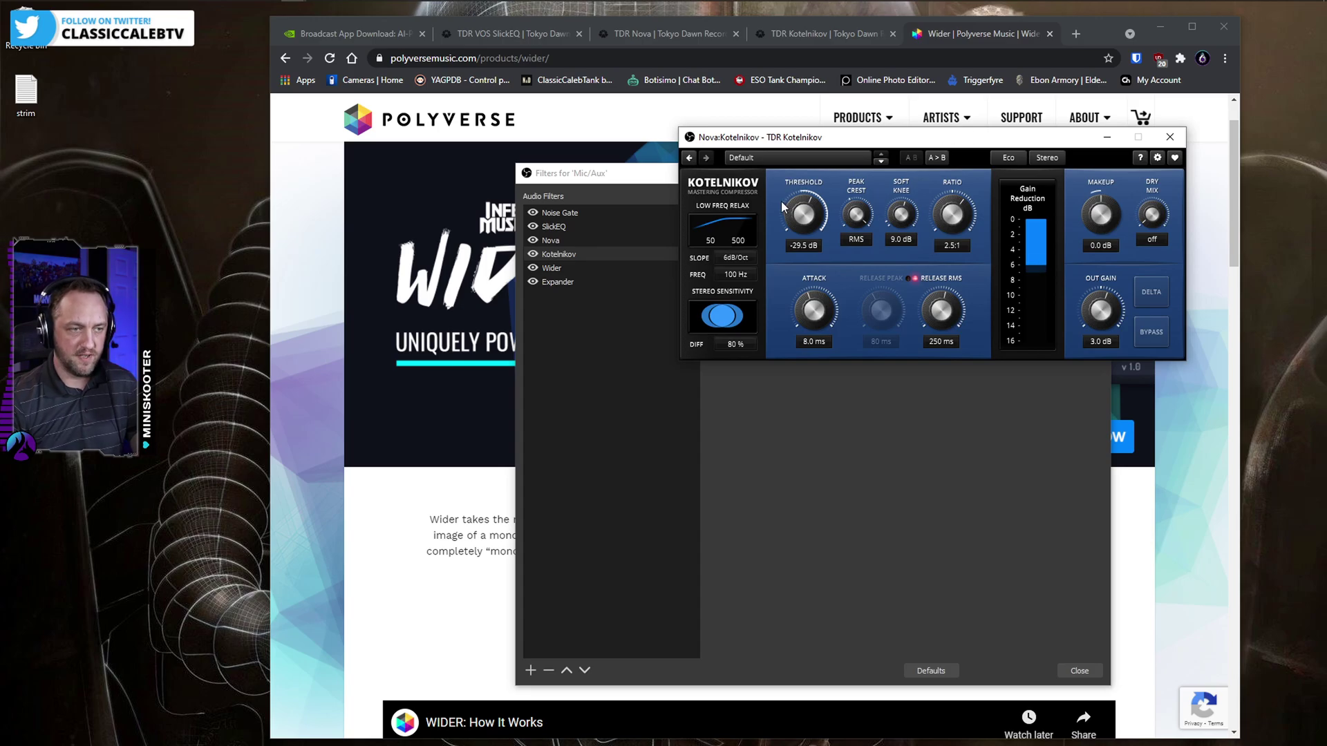
click(1009, 160)
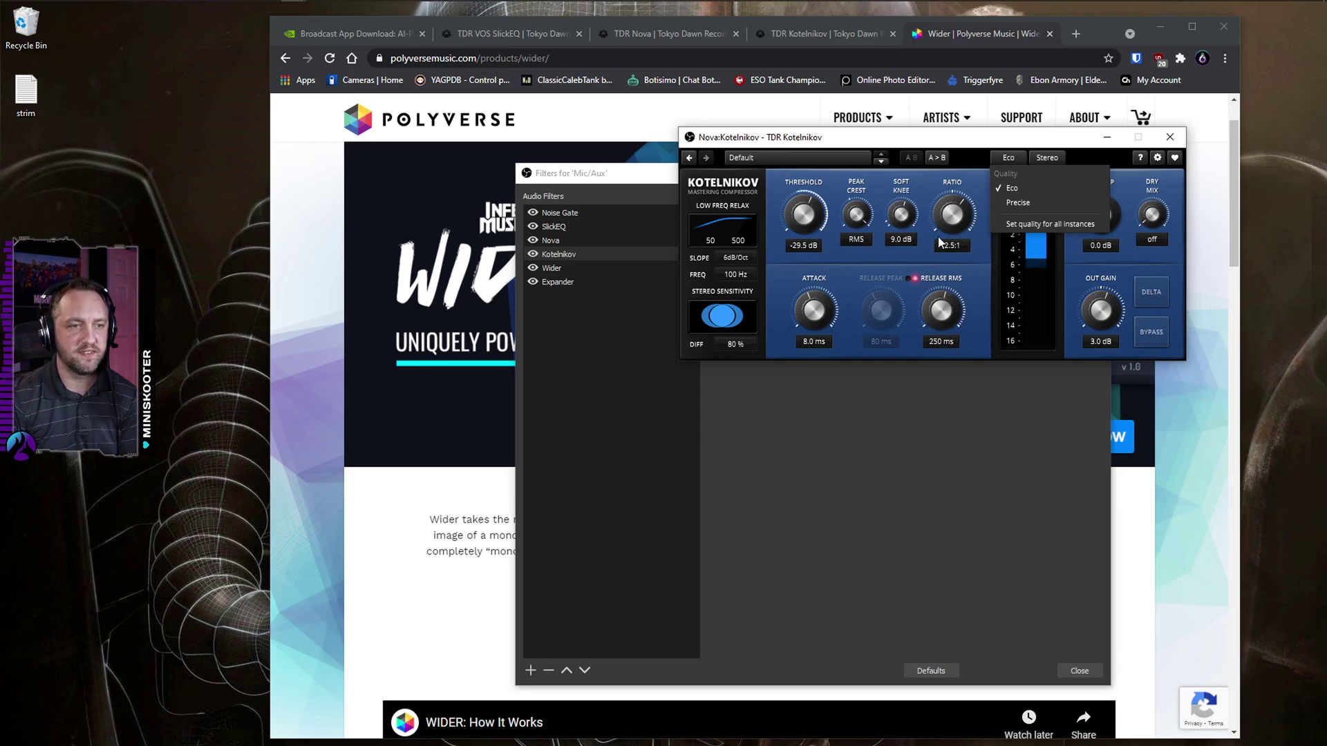
click(984, 192)
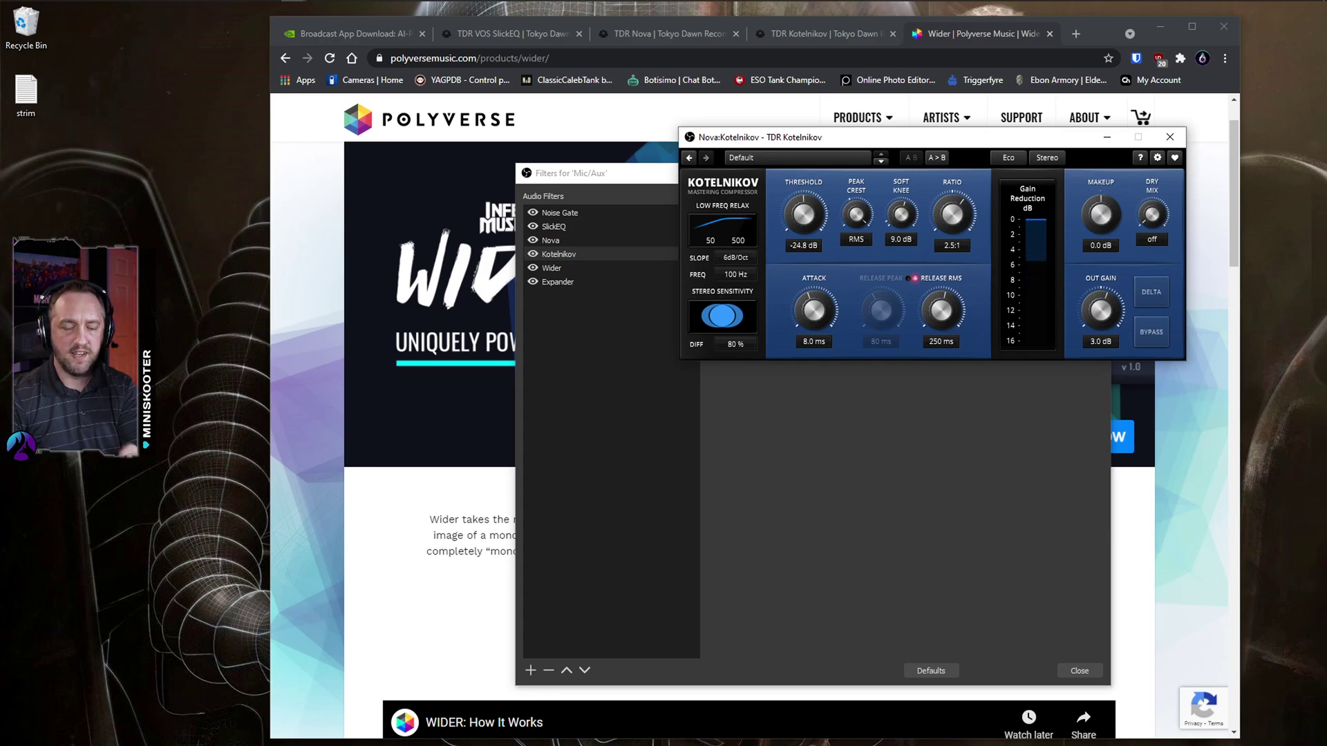
drag(803, 215, 803, 217)
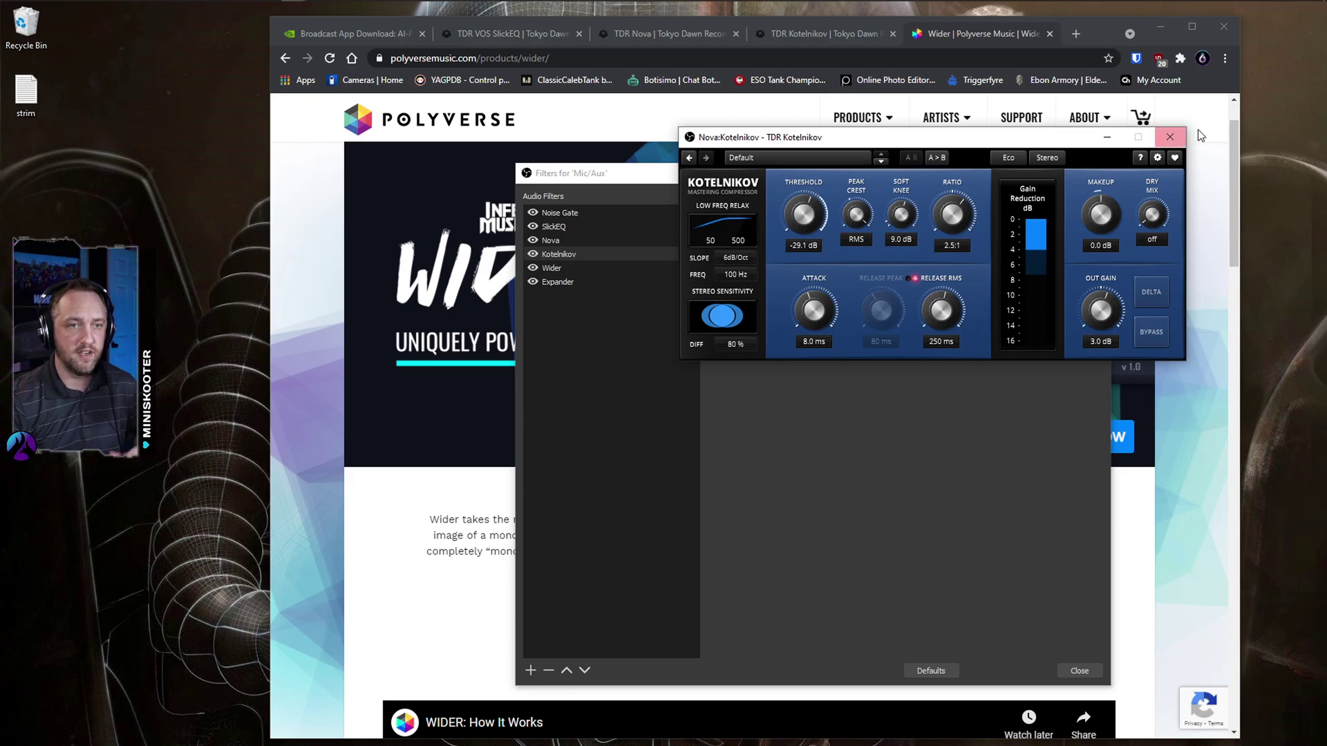
click(1169, 137)
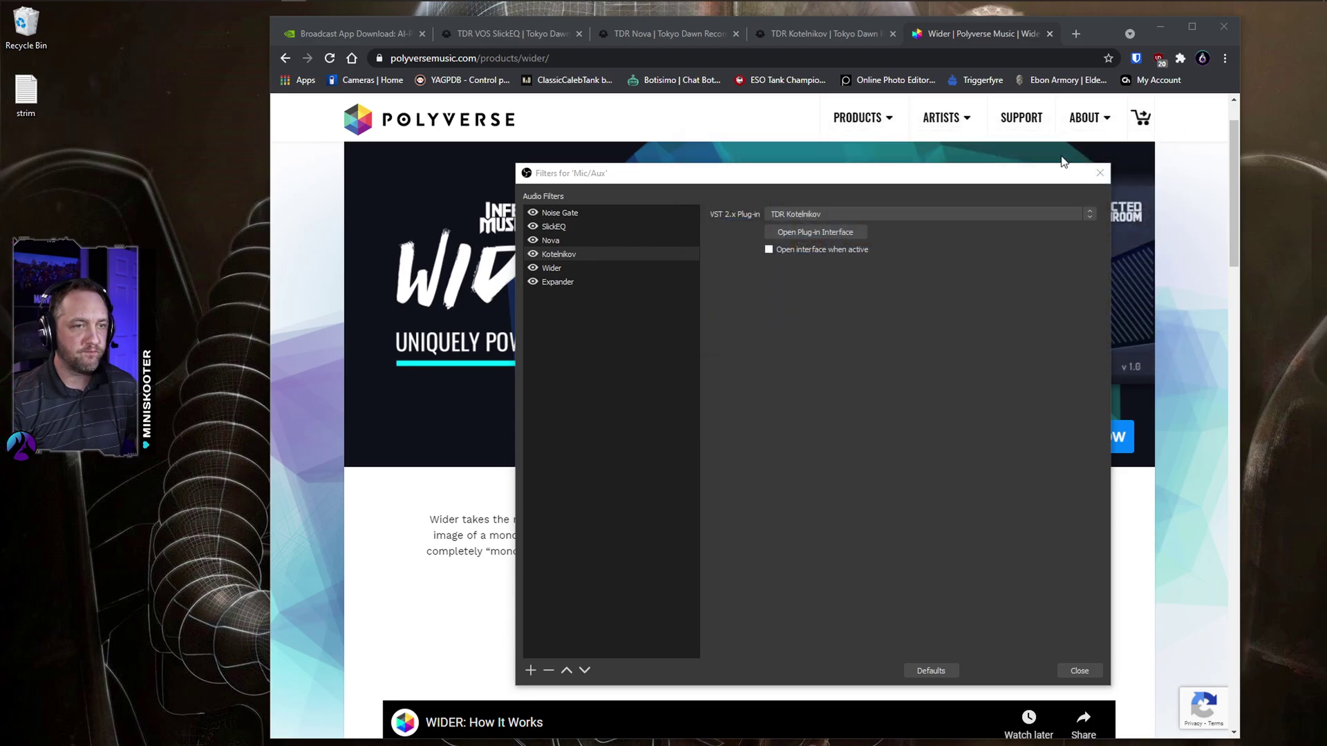
Step: Choose Wider as the VST 2.x plug-in for the Wider filter on Mic/Aux
drag(927, 179, 1009, 125)
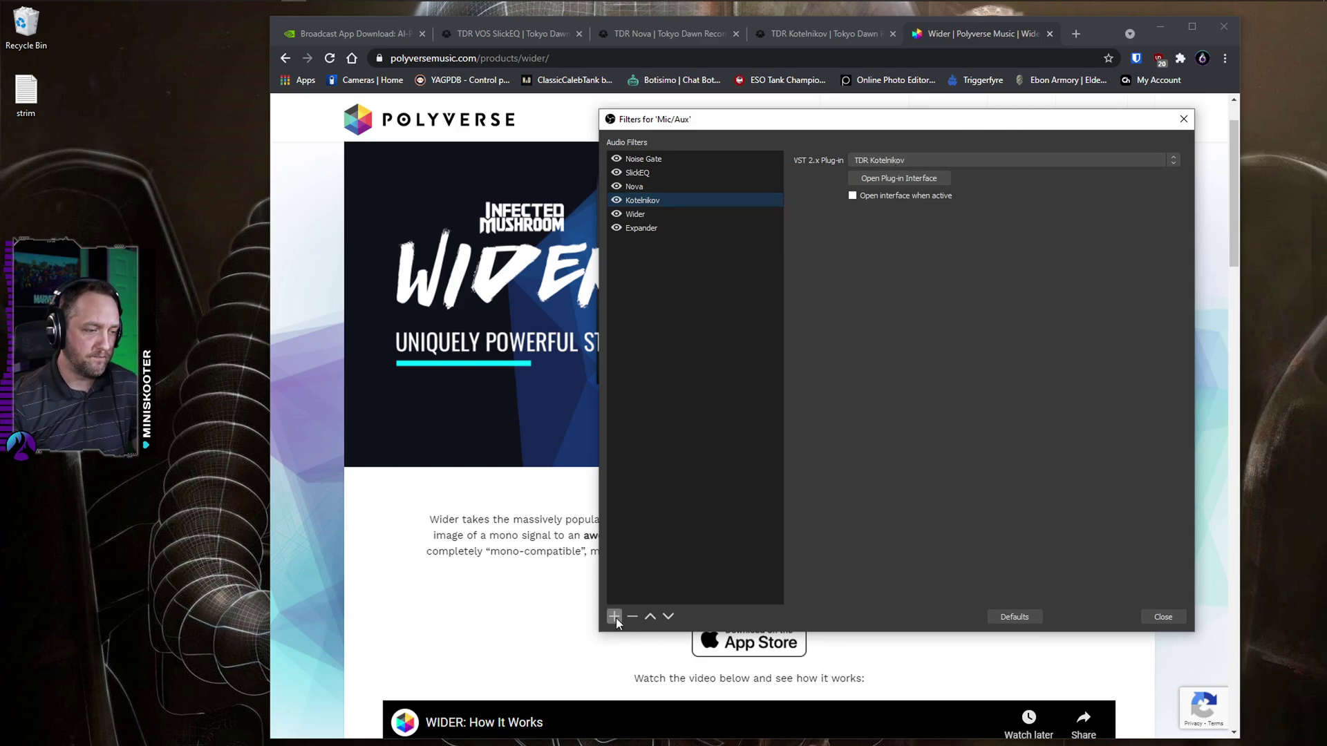
click(641, 216)
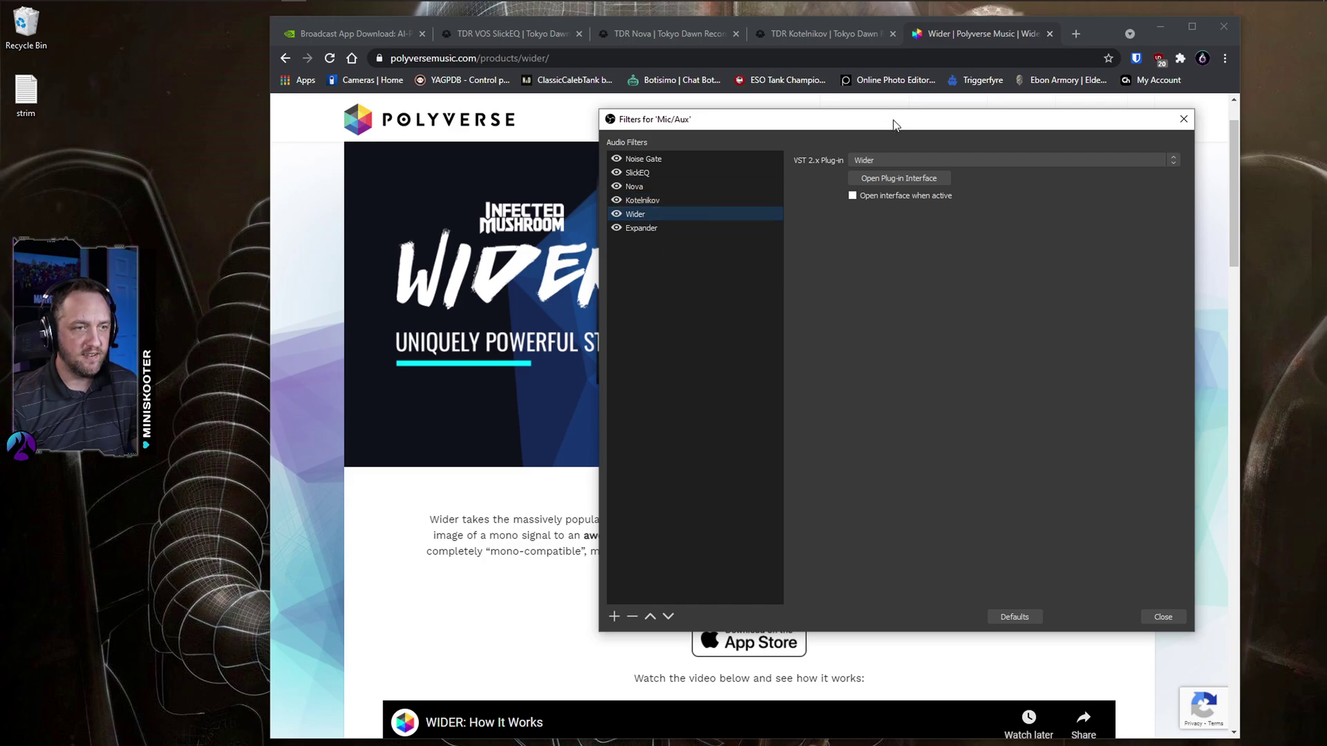
drag(893, 125, 929, 75)
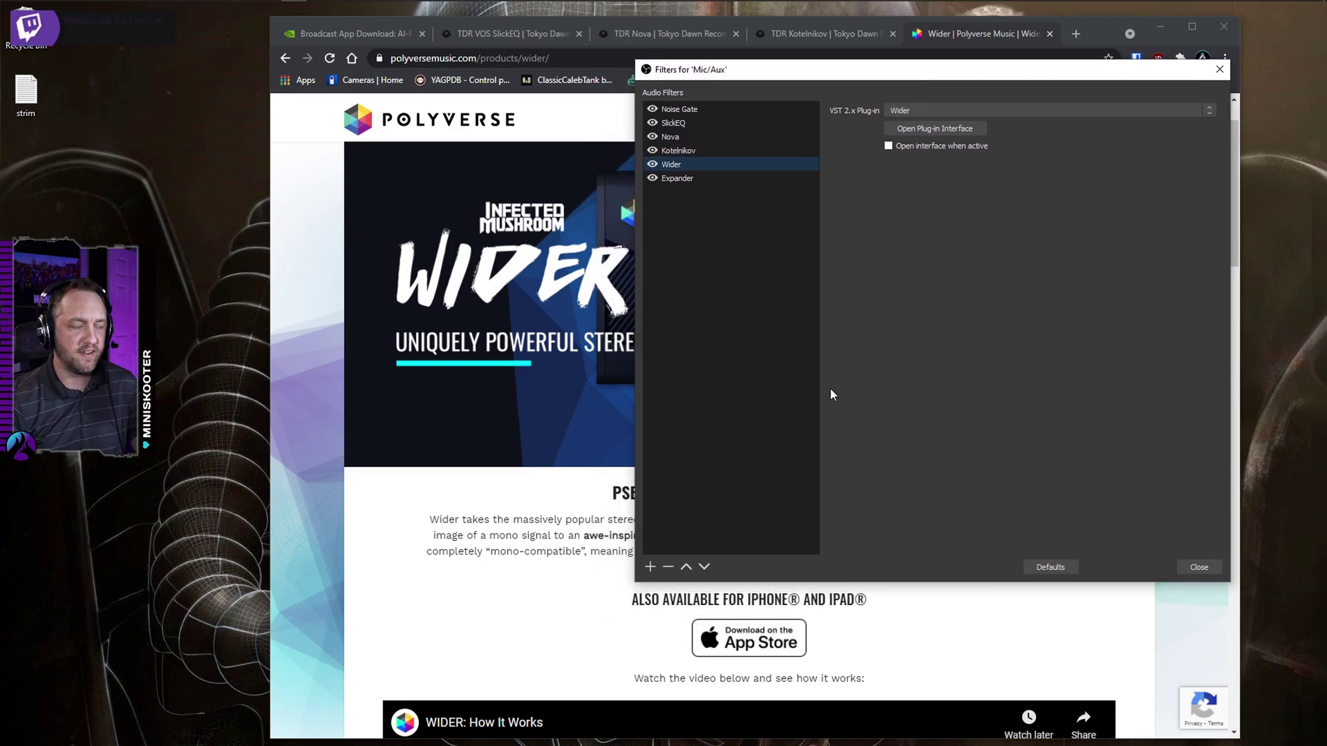
click(649, 568)
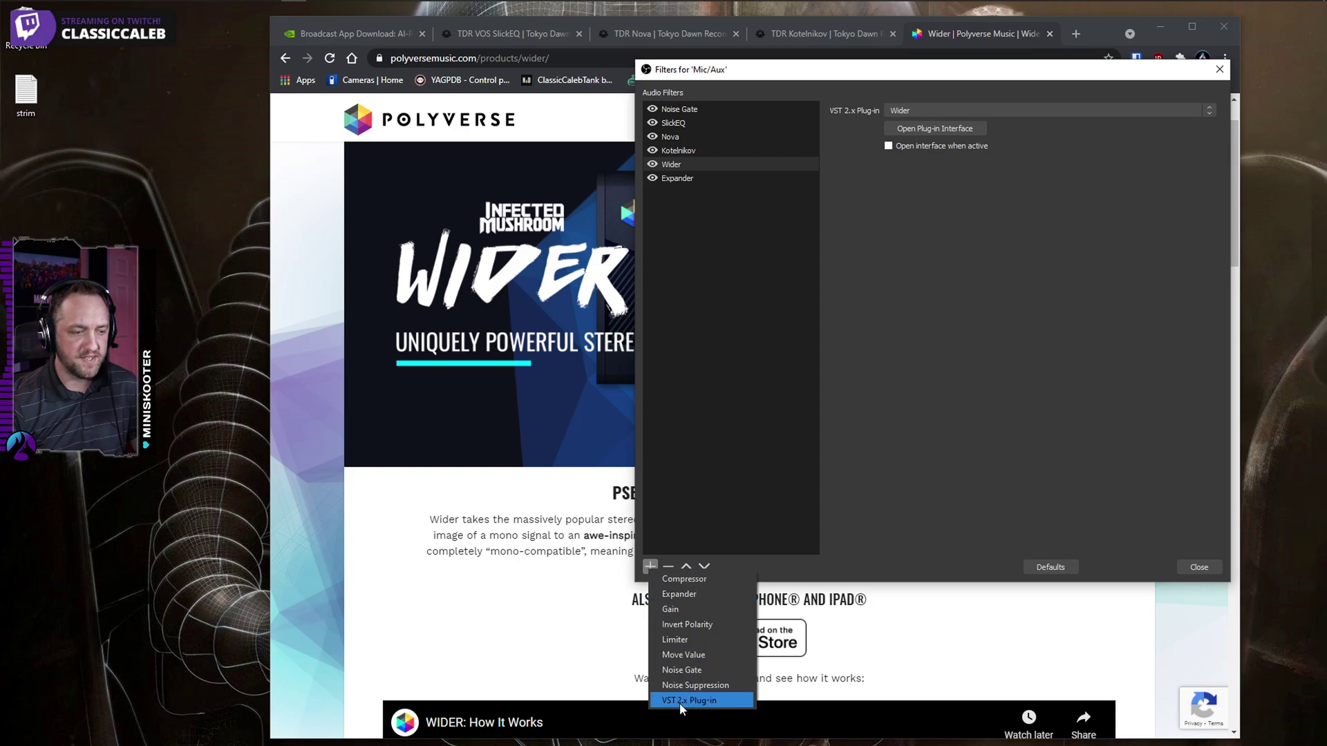
click(711, 164)
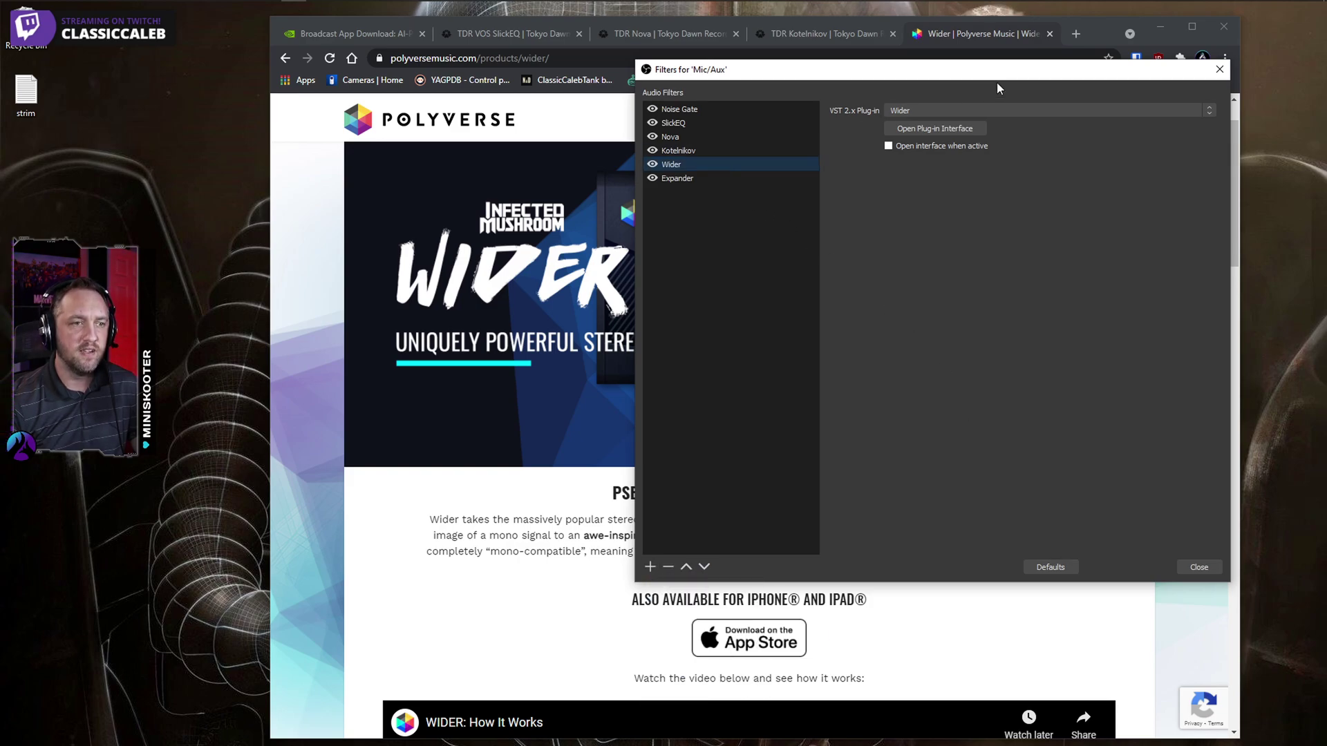
click(997, 111)
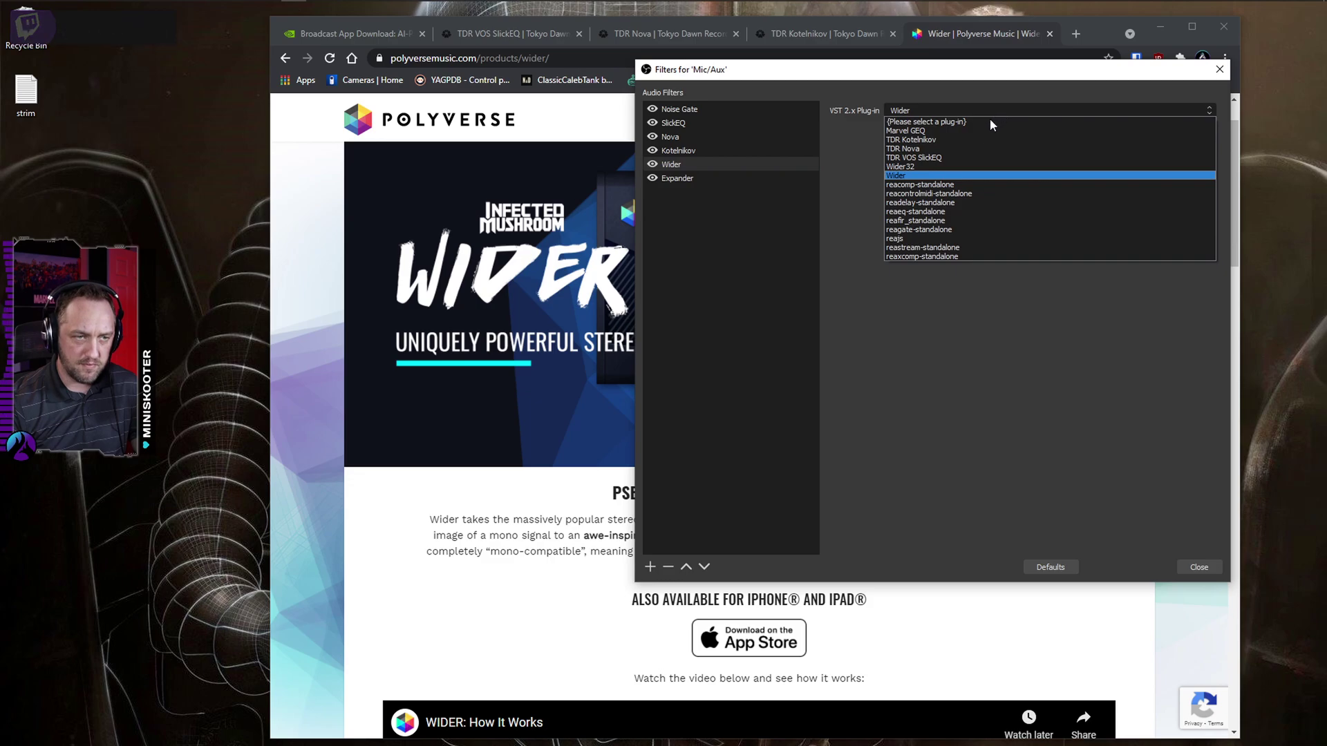
click(918, 175)
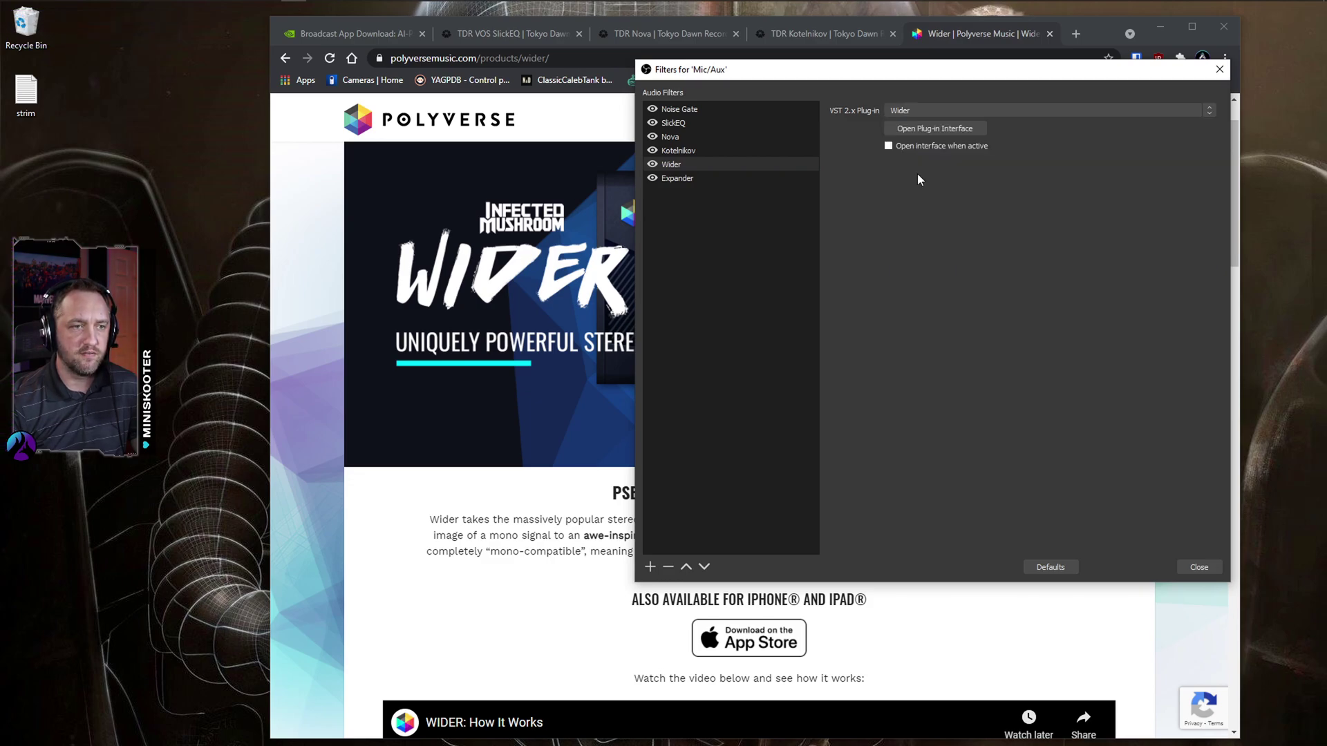
Step: Open the Wider plug-in interface, try a stereo width of about 2%, and set the width to 40%
click(935, 128)
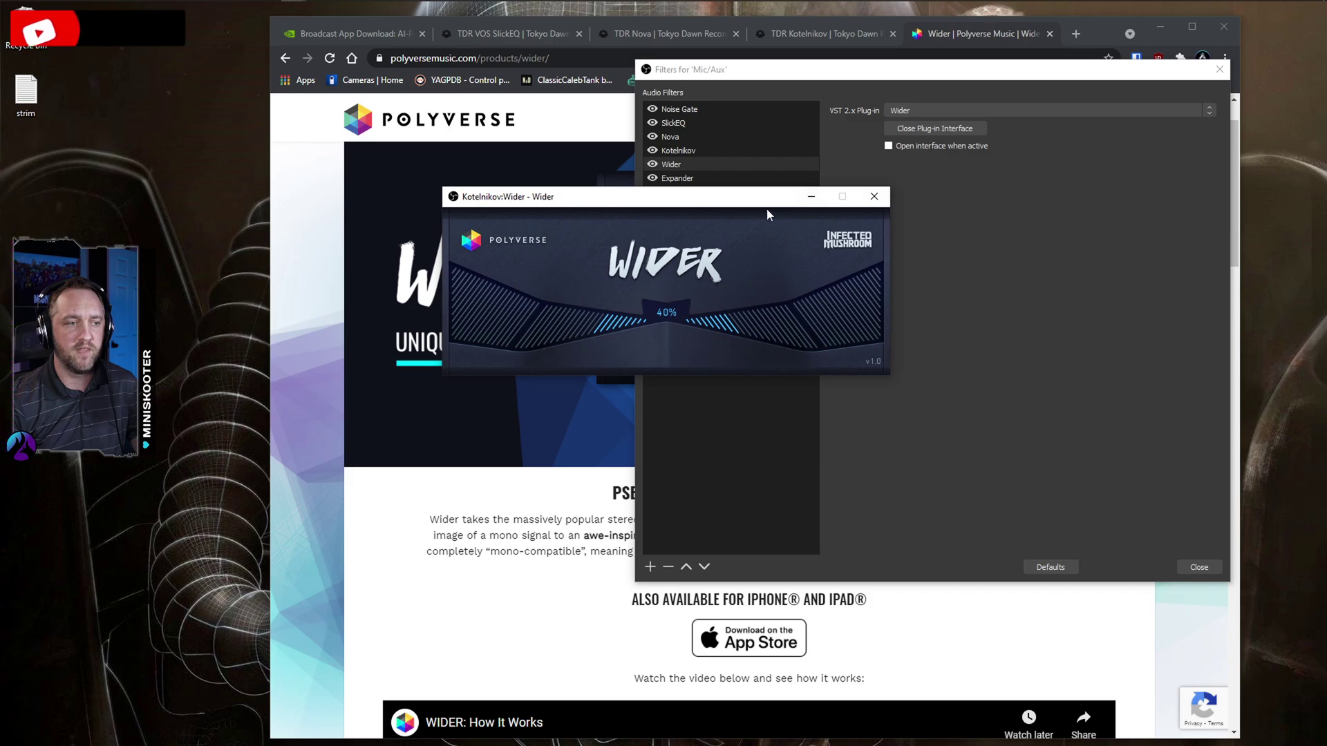
drag(785, 200, 1021, 179)
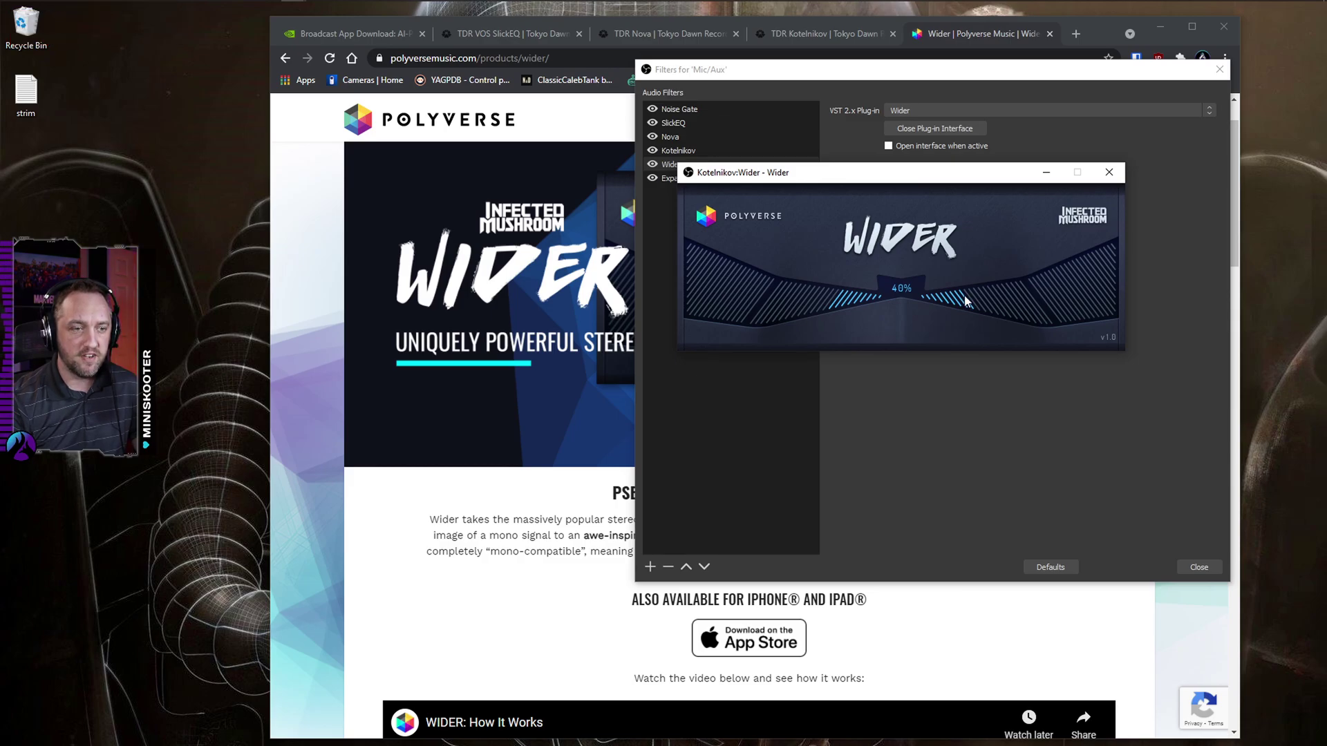
drag(965, 300, 930, 299)
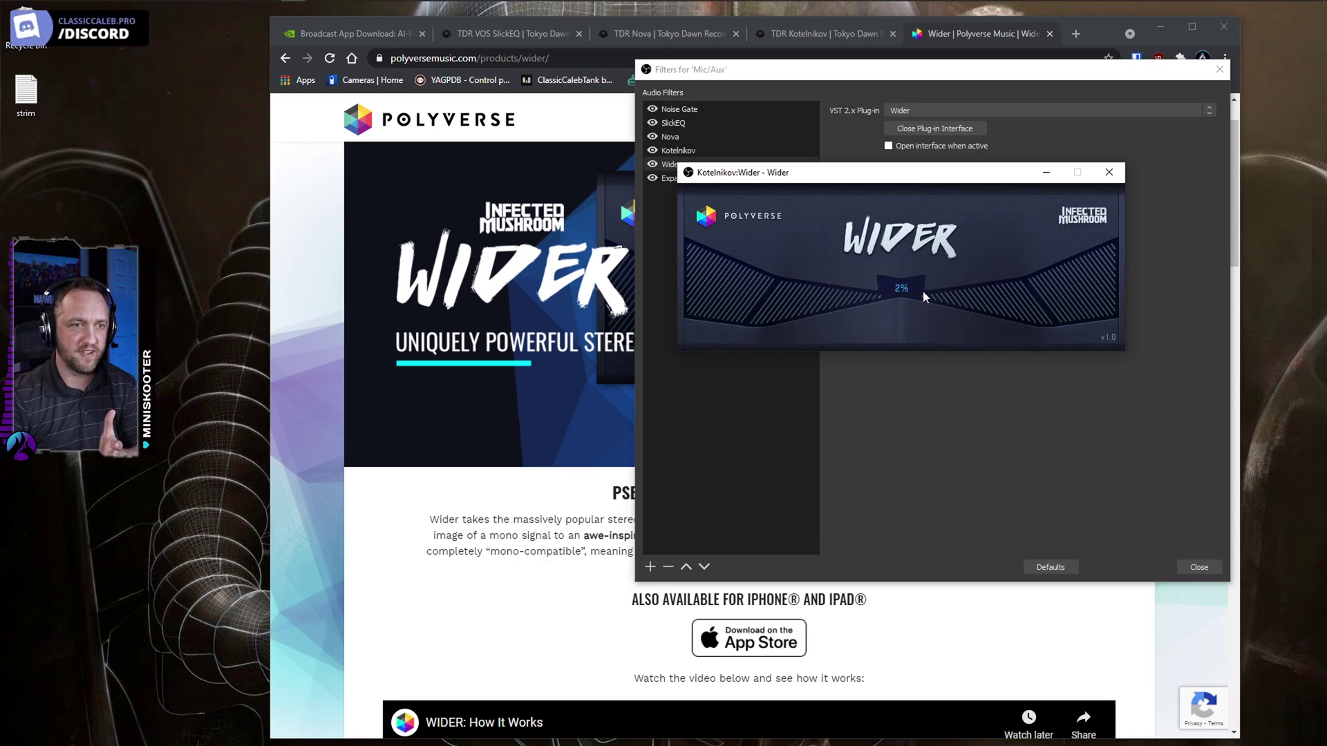
mouse_move(954, 294)
mouse_down()
mouse_move(1087, 284)
mouse_move(1141, 253)
mouse_move(965, 302)
mouse_up()
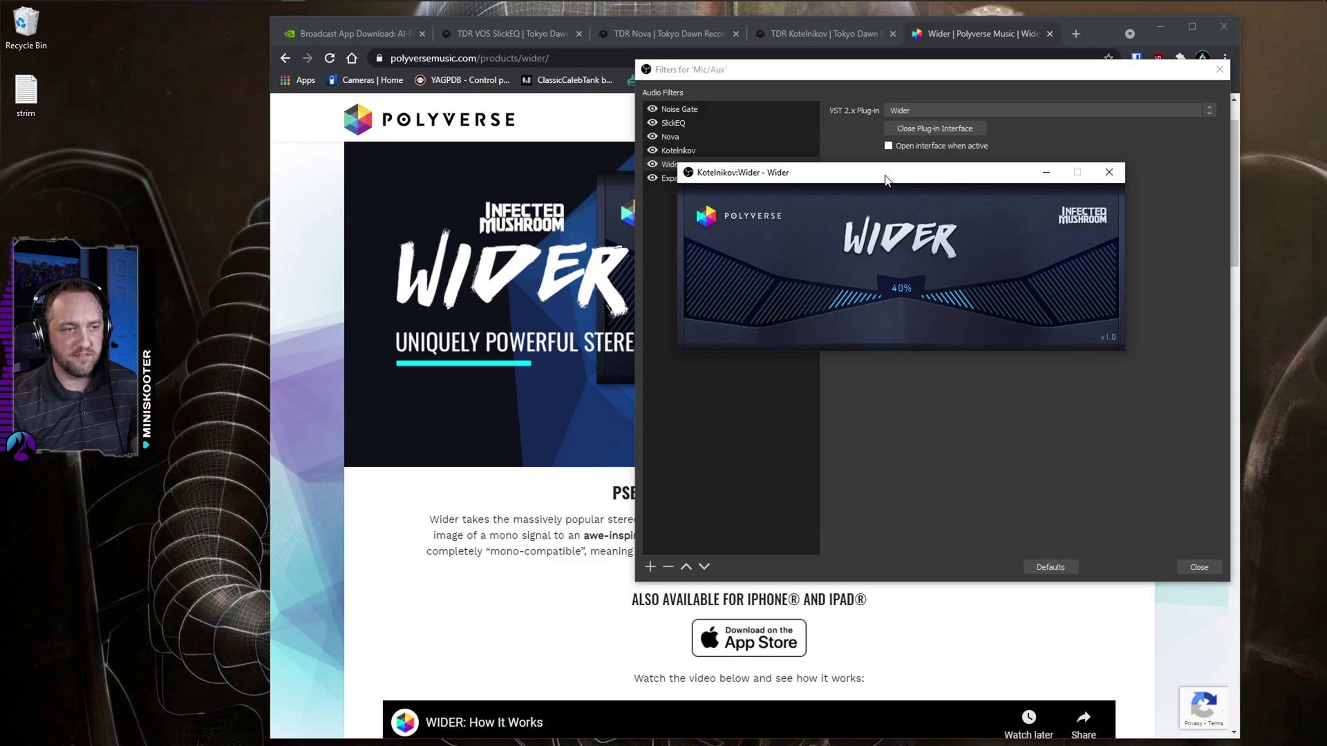
Step: Move the Wider plug-in interface slightly within the Mic/Aux filters and close it
mouse_move(885, 179)
mouse_down()
mouse_move(889, 138)
mouse_move(886, 158)
mouse_up()
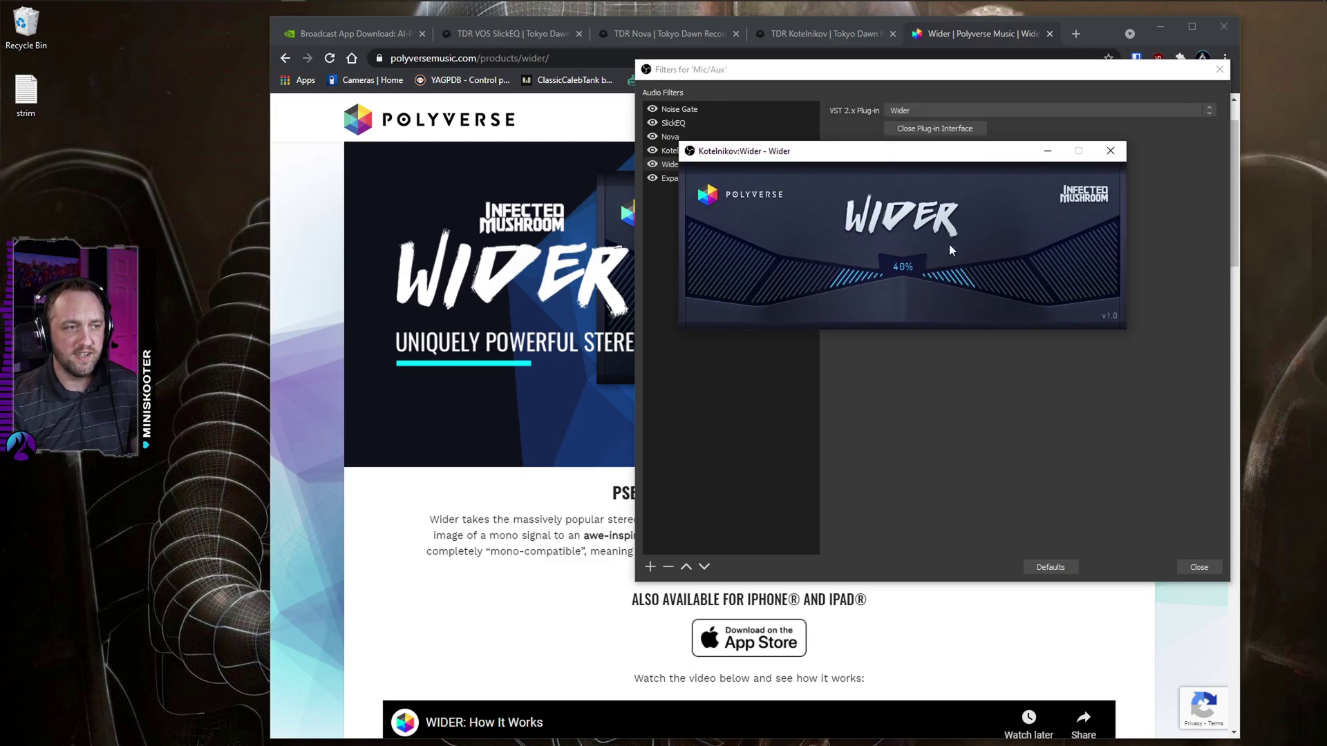
click(1110, 151)
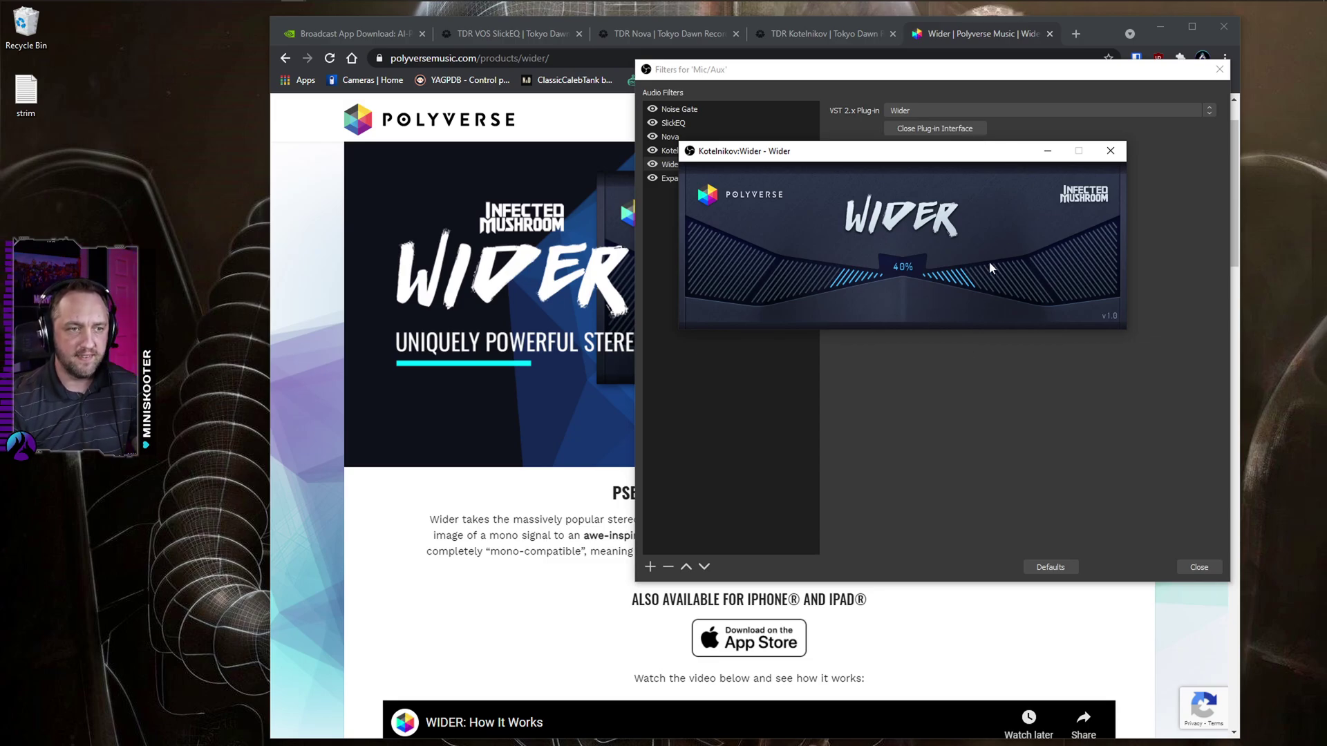
click(1112, 151)
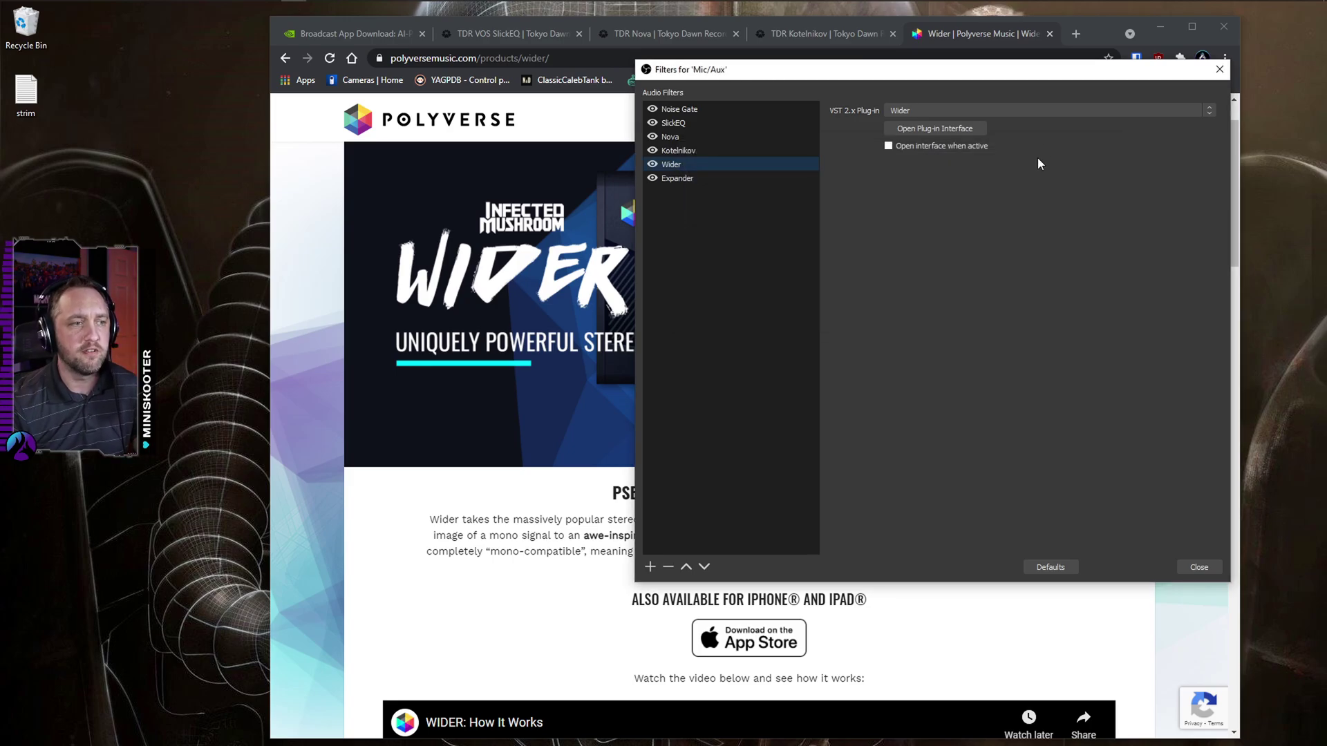
Step: Open the Expander filter on Mic/Aux and review its settings, including the available detection modes
click(701, 180)
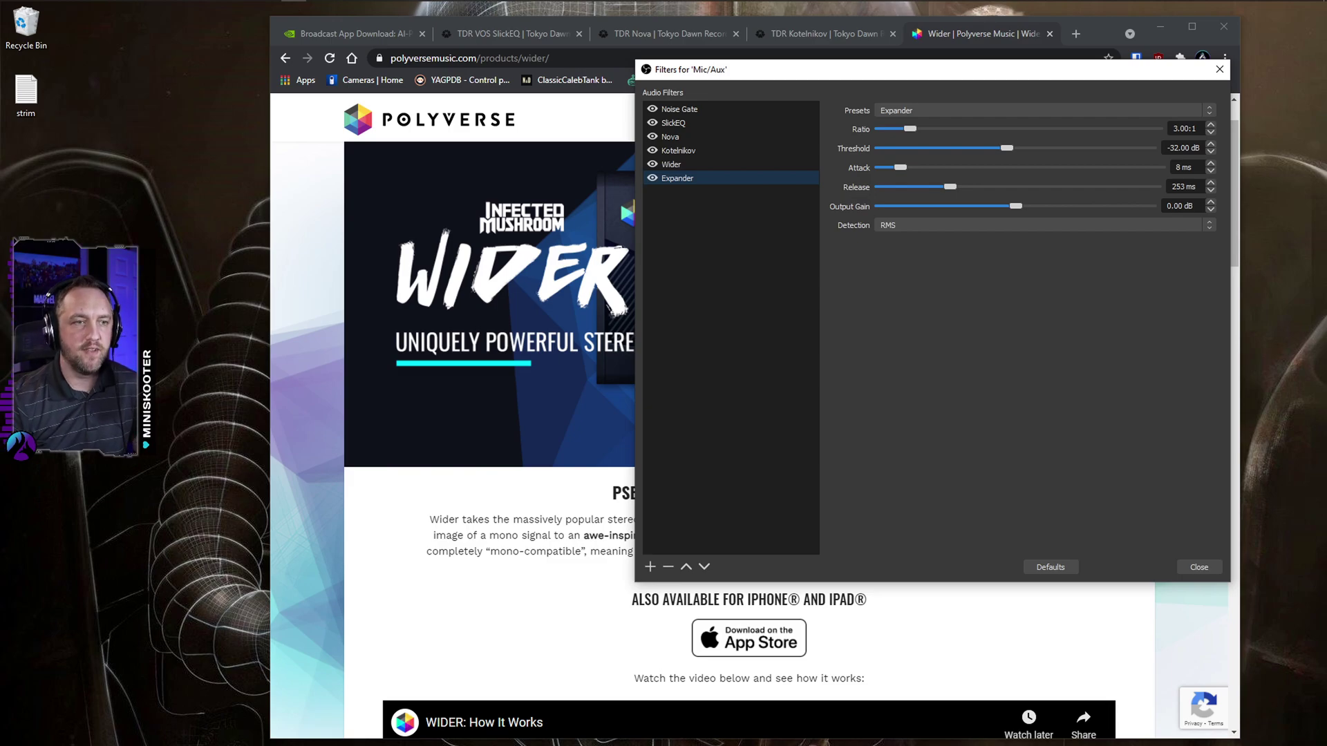
drag(1004, 76, 1004, 61)
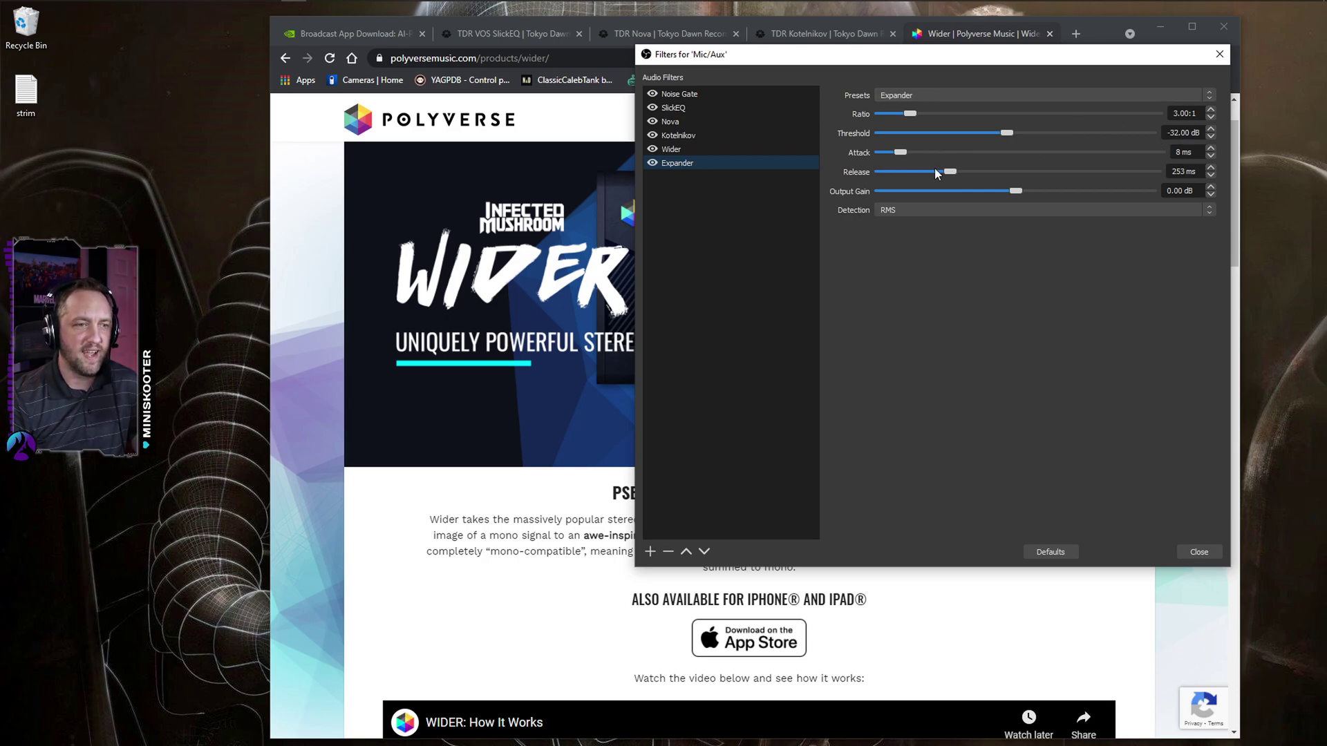
click(1009, 211)
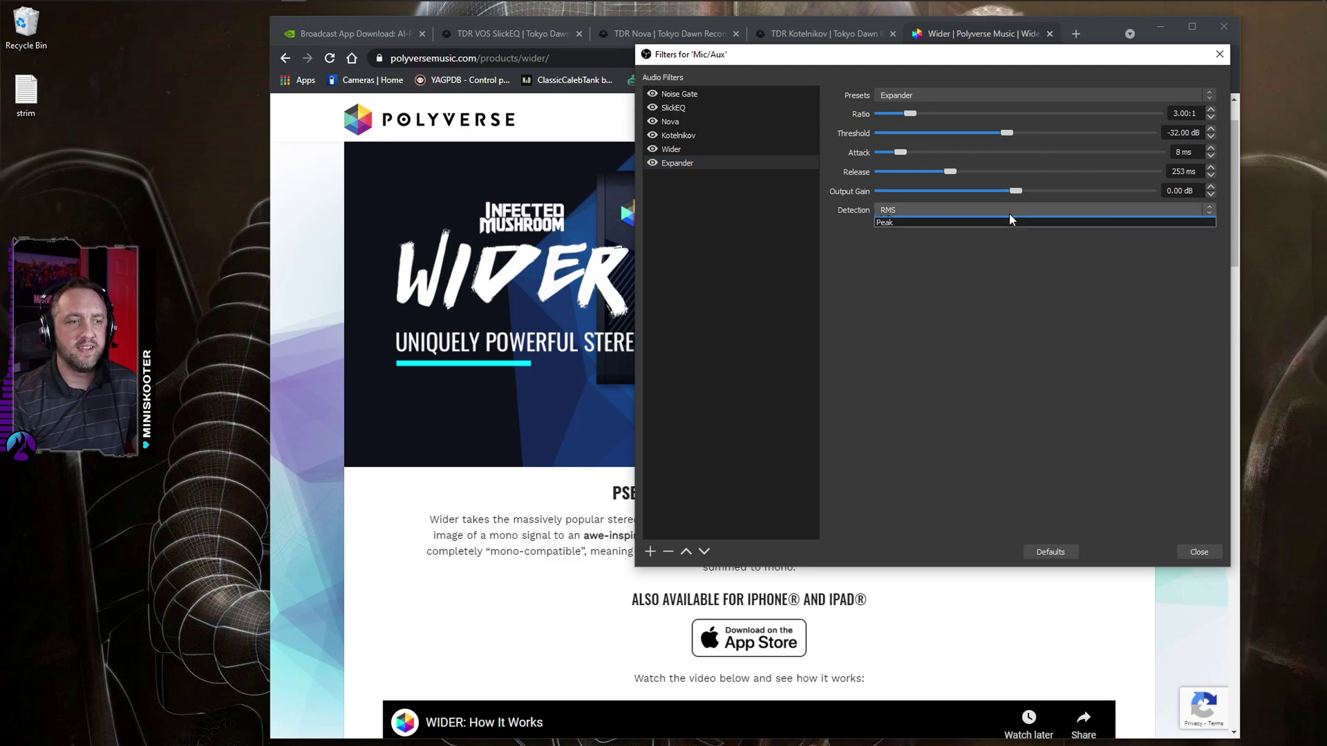
click(857, 238)
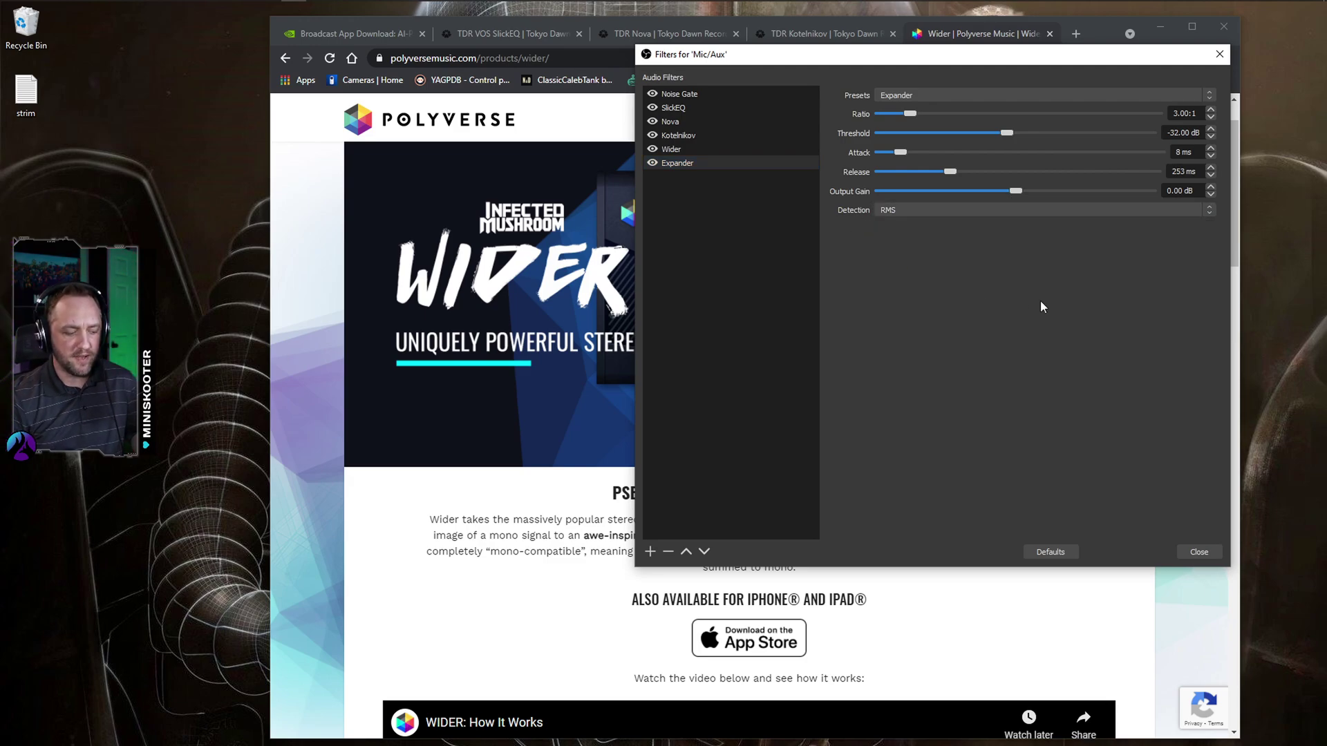